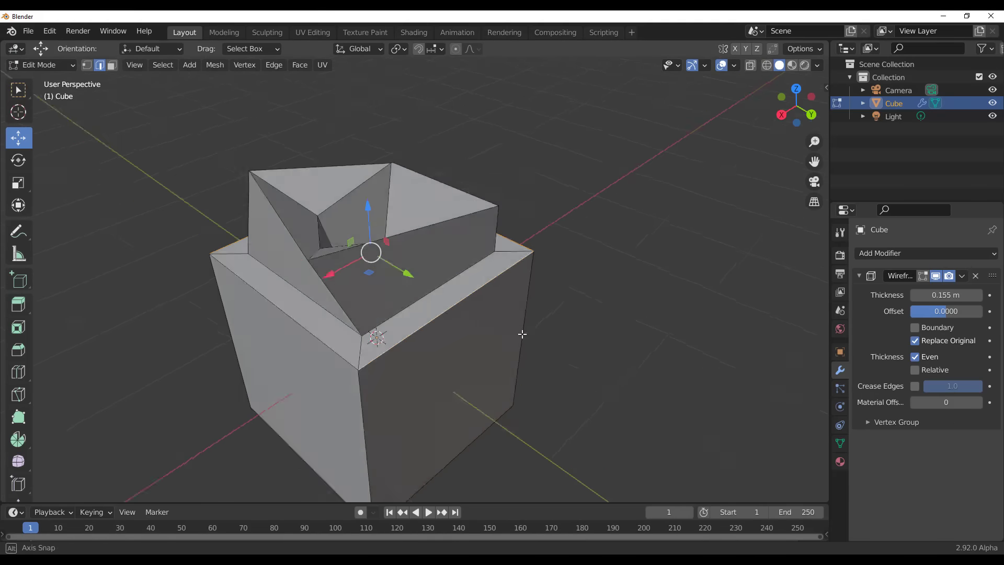
Add another top rim edge of the cube to the selection, lower the selected edges along Z, and return to Object Mode
{"action": "left_click", "coordinate": [293, 309], "text": "shift"}
{"action": "left_click_drag", "start_coordinate": [365, 210], "coordinate": [367, 250]}
{"action": "middle_click_drag", "start_coordinate": [523, 335], "coordinate": [471, 282]}
{"action": "key", "text": "Tab"}
Add a Subdivision Surface modifier to the wireframe cube and raise its subdivision level
{"action": "left_click", "coordinate": [881, 255]}
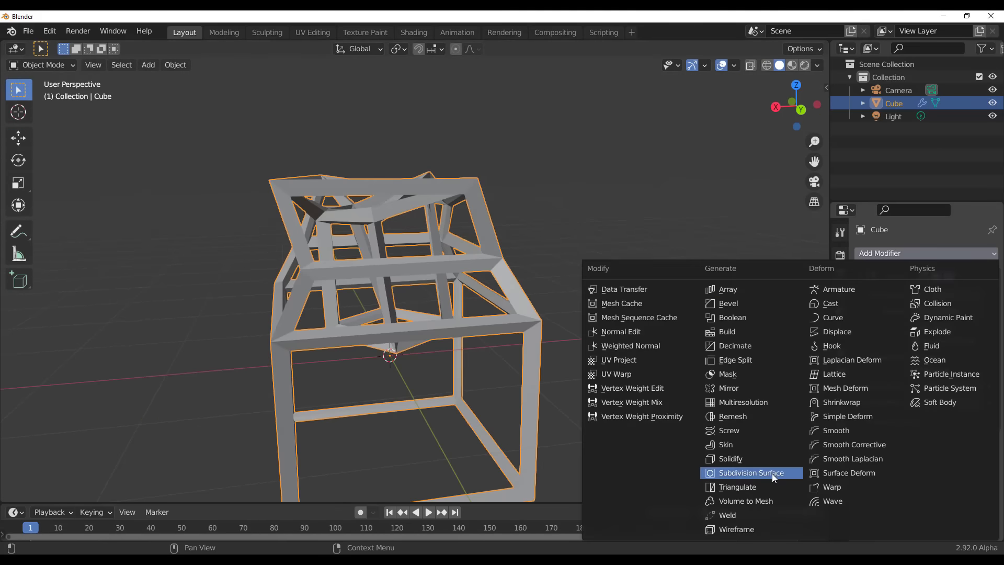
{"action": "left_click", "coordinate": [772, 473]}
{"action": "scroll", "coordinate": [564, 308], "scroll_direction": "down", "scroll_amount": 3}
{"action": "mouse_move", "coordinate": [564, 308]}
{"action": "middle_mouse_down"}
{"action": "mouse_move", "coordinate": [439, 294]}
{"action": "mouse_move", "coordinate": [486, 313]}
{"action": "mouse_move", "coordinate": [514, 290]}
{"action": "middle_mouse_up"}
{"action": "scroll", "coordinate": [439, 294], "scroll_direction": "up", "scroll_amount": 3}
{"action": "left_click", "coordinate": [979, 477]}
{"action": "left_click", "coordinate": [979, 476]}
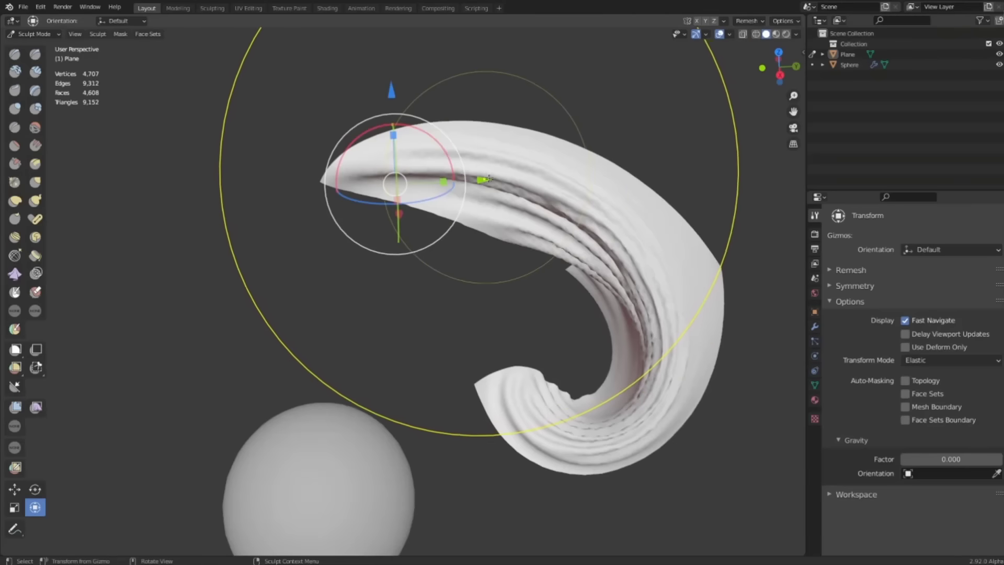
Stretch the curled plane's tip outward with the sculpt Transform tool in Elastic mode
{"action": "left_click_drag", "start_coordinate": [484, 180], "coordinate": [46, 239]}
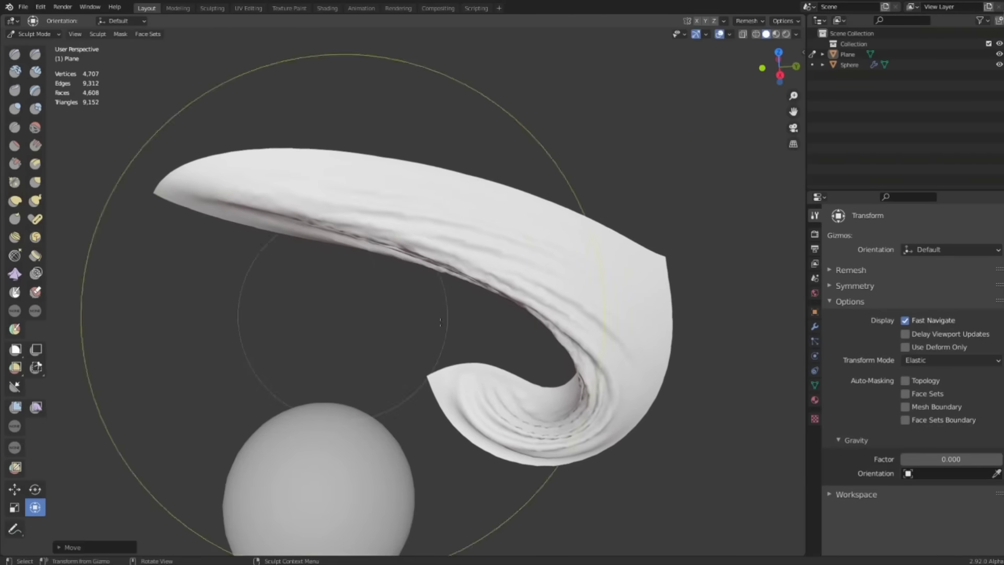
{"action": "mouse_move", "coordinate": [444, 318]}
{"action": "middle_mouse_down"}
{"action": "mouse_move", "coordinate": [566, 228]}
{"action": "mouse_move", "coordinate": [445, 314]}
{"action": "middle_mouse_up"}
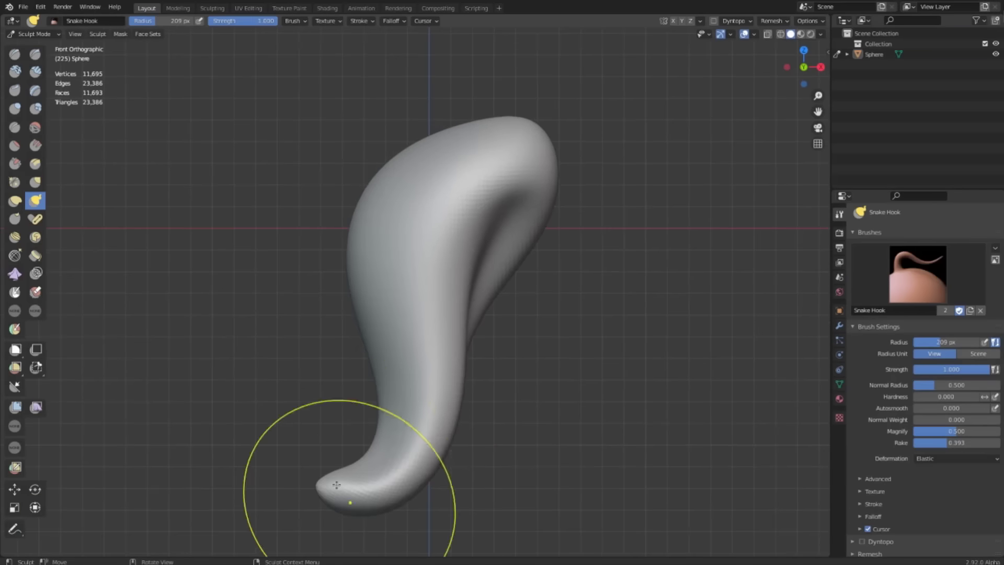
Pull the stretched sphere's lower tip sideways and its upper body upward with the Snake Hook brush at 209 px radius
{"action": "left_click_drag", "start_coordinate": [341, 484], "coordinate": [410, 489]}
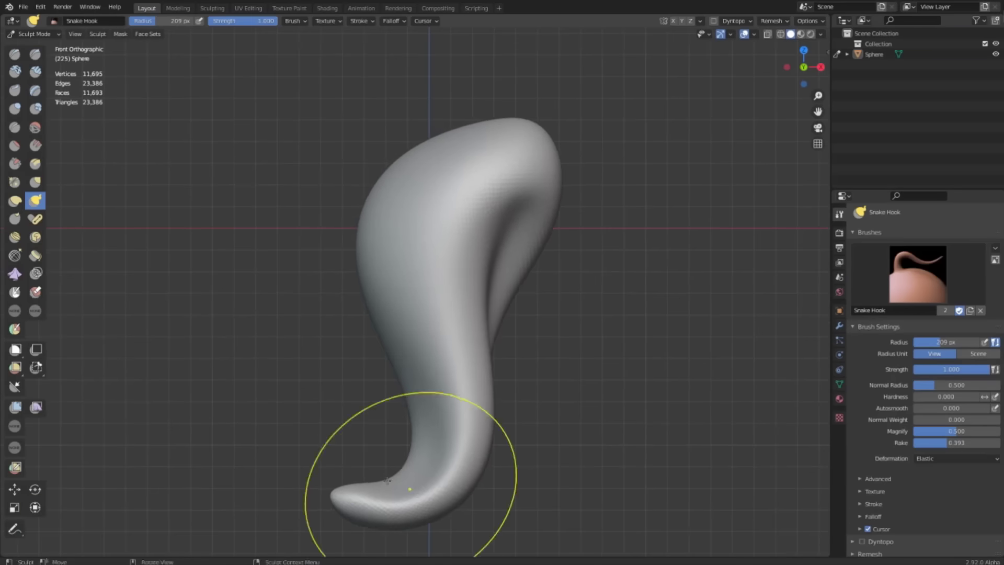
{"action": "mouse_move", "coordinate": [473, 238]}
{"action": "left_mouse_down"}
{"action": "mouse_move", "coordinate": [424, 173]}
{"action": "mouse_move", "coordinate": [440, 154]}
{"action": "left_mouse_up"}
{"action": "mouse_move", "coordinate": [416, 211]}
{"action": "left_mouse_down"}
{"action": "mouse_move", "coordinate": [341, 103]}
{"action": "mouse_move", "coordinate": [384, 76]}
{"action": "left_mouse_up"}
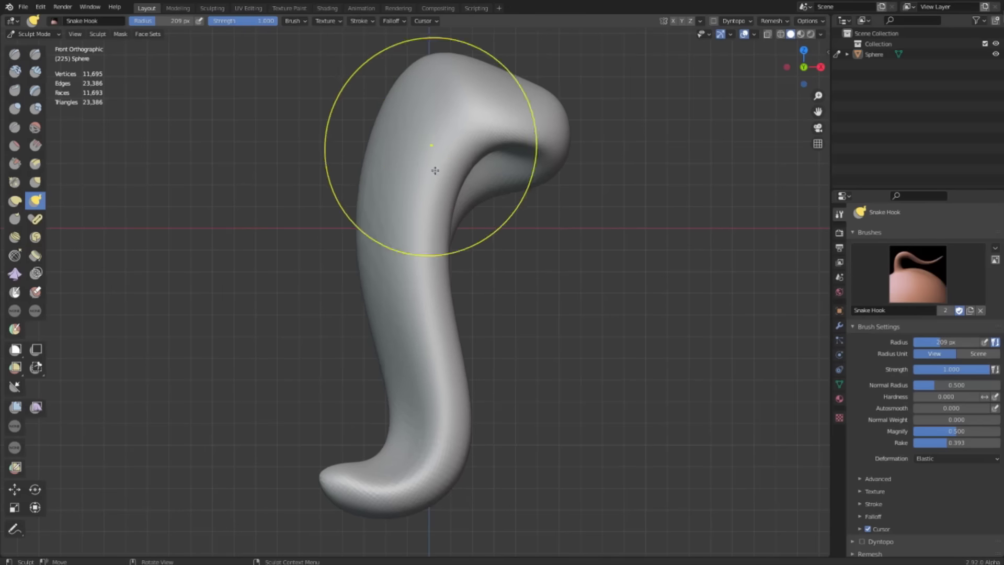
Reduce the Snake Hook brush radius to 68 px and pull the lower part of the sculpted form from the side view
{"action": "key", "text": "f"}
{"action": "left_click", "coordinate": [497, 287]}
{"action": "key", "text": "f"}
{"action": "mouse_move", "coordinate": [439, 387]}
{"action": "left_mouse_down"}
{"action": "mouse_move", "coordinate": [478, 418]}
{"action": "mouse_move", "coordinate": [431, 491]}
{"action": "left_mouse_up"}
{"action": "left_click", "coordinate": [470, 491]}
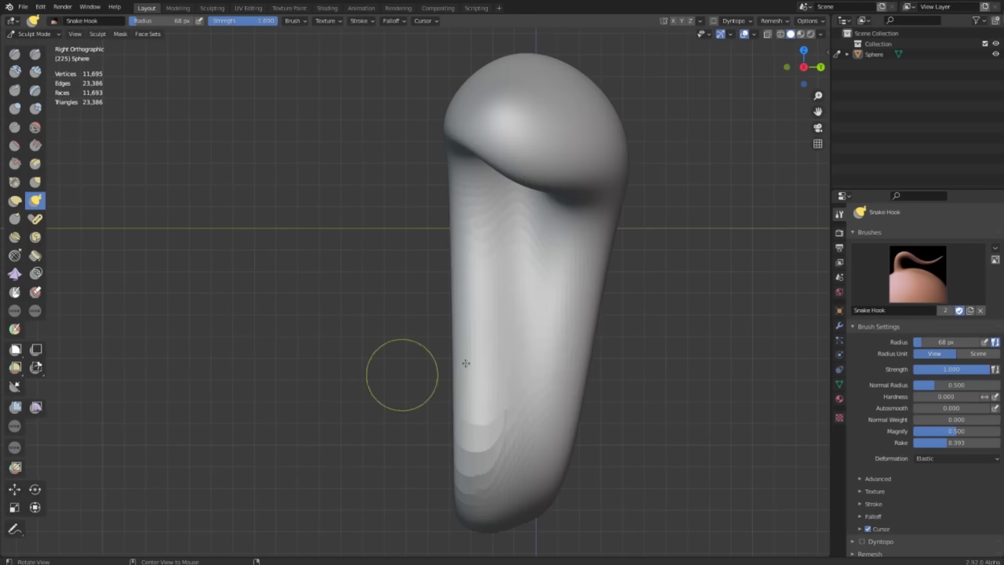
{"action": "left_click_drag", "start_coordinate": [522, 375], "coordinate": [451, 393]}
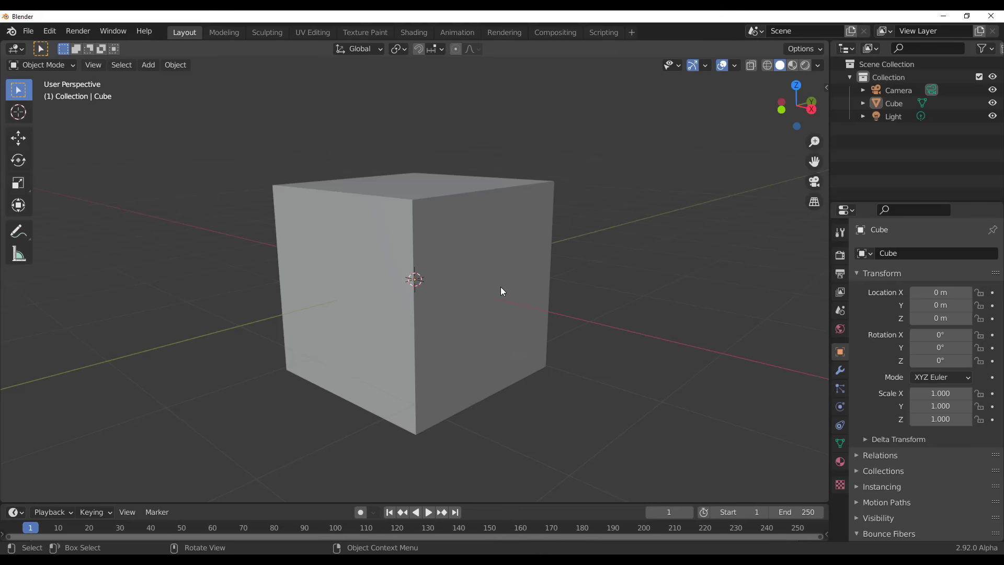
{"action": "middle_click_drag", "start_coordinate": [547, 278], "coordinate": [554, 342]}
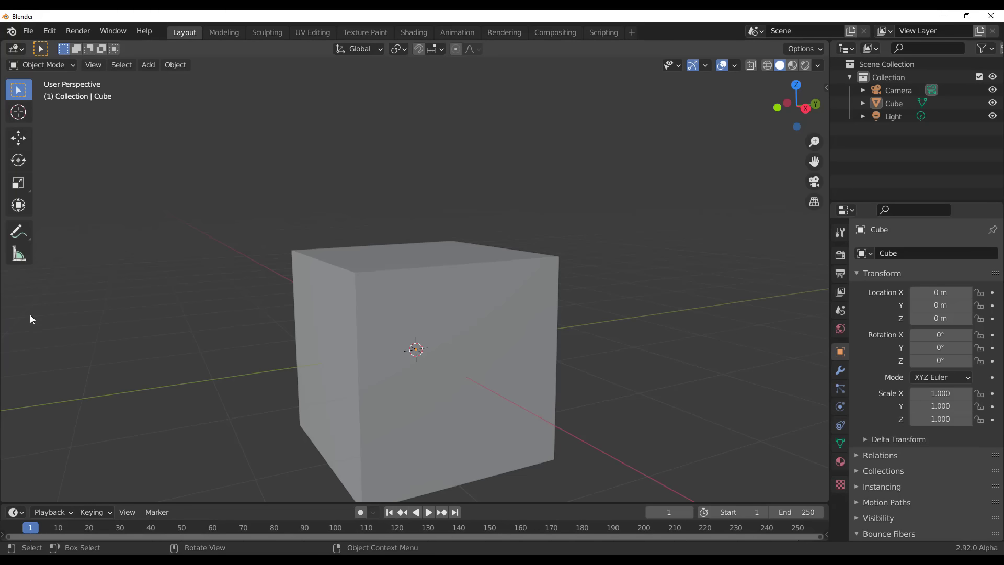
{"action": "scroll", "coordinate": [429, 361], "scroll_direction": "down", "scroll_amount": 3}
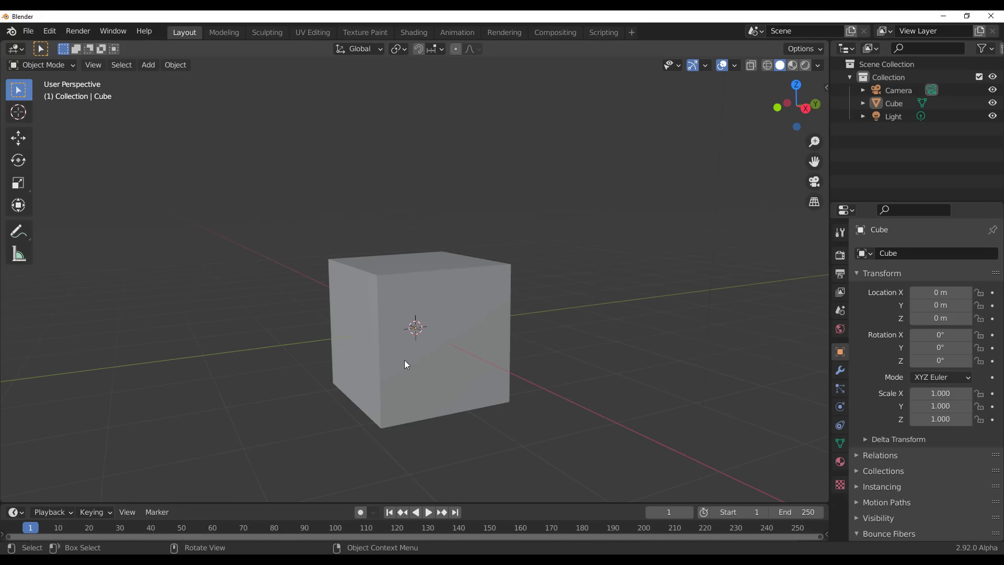
{"action": "middle_click_drag", "start_coordinate": [404, 359], "coordinate": [413, 335]}
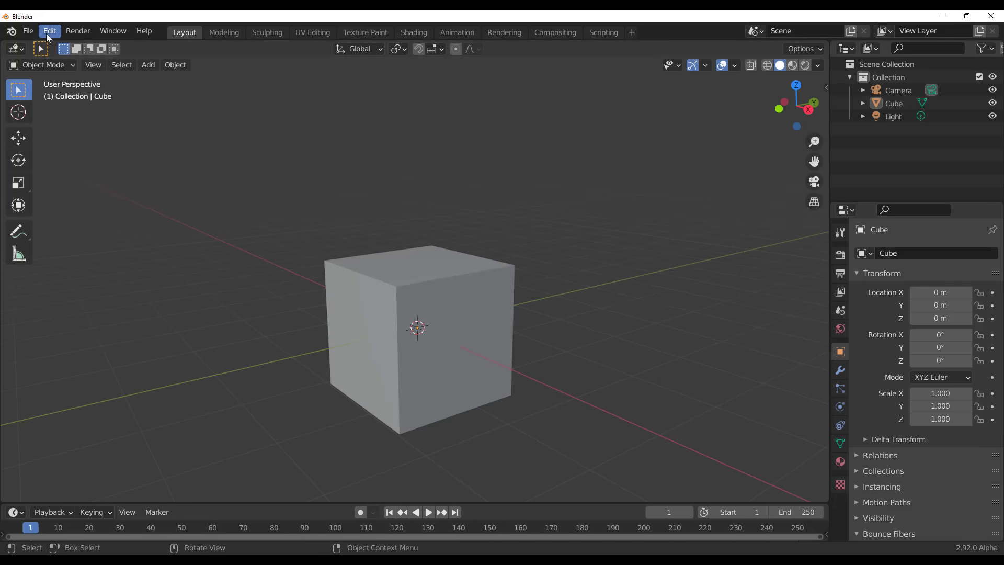
Enable the experimental Add Object Tool feature in the preferences
{"action": "left_click", "coordinate": [48, 33]}
{"action": "left_click", "coordinate": [95, 228]}
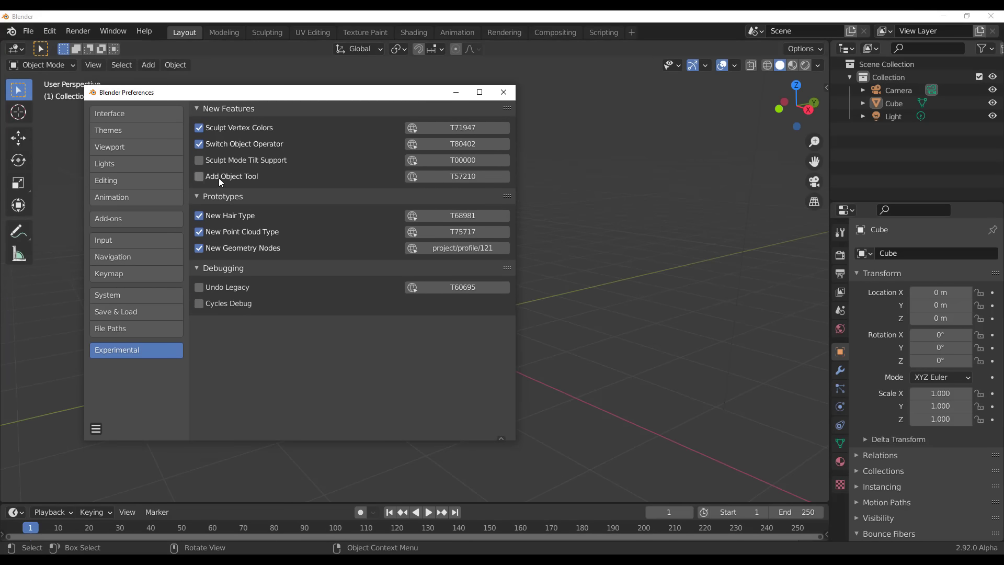
{"action": "left_click", "coordinate": [224, 178]}
{"action": "left_click", "coordinate": [505, 93]}
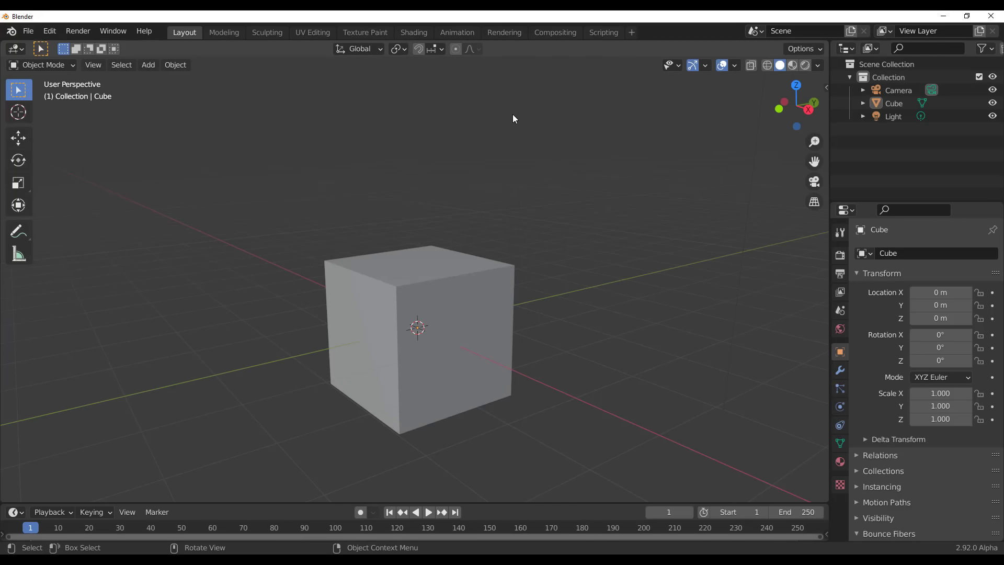
{"action": "left_click", "coordinate": [50, 31]}
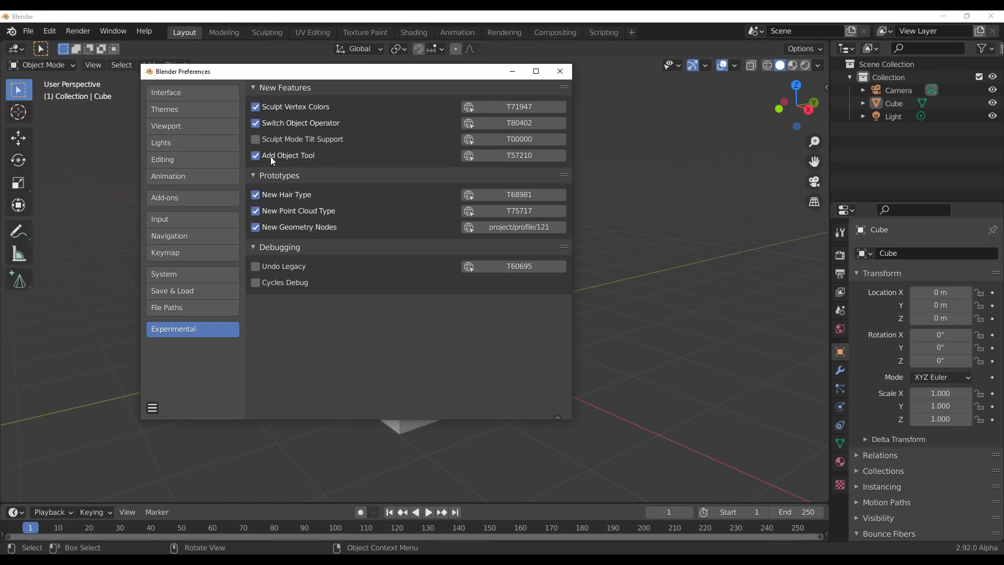
{"action": "left_click", "coordinate": [560, 72]}
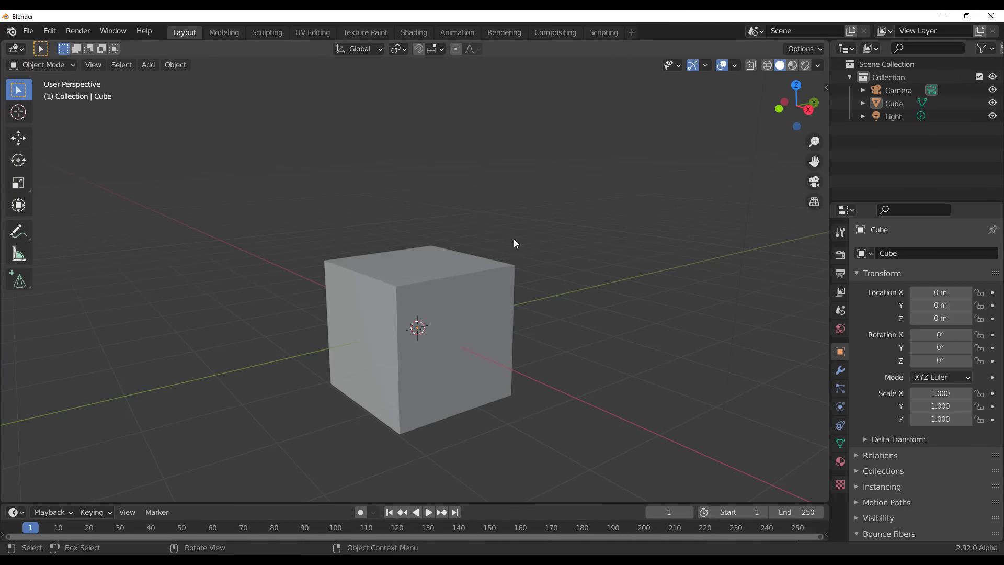
Draw a cone out of the cube's +X face with surface orientation, centred at about X 2.25, Y 0.13, Z -0.01 m
{"action": "left_click", "coordinate": [18, 282]}
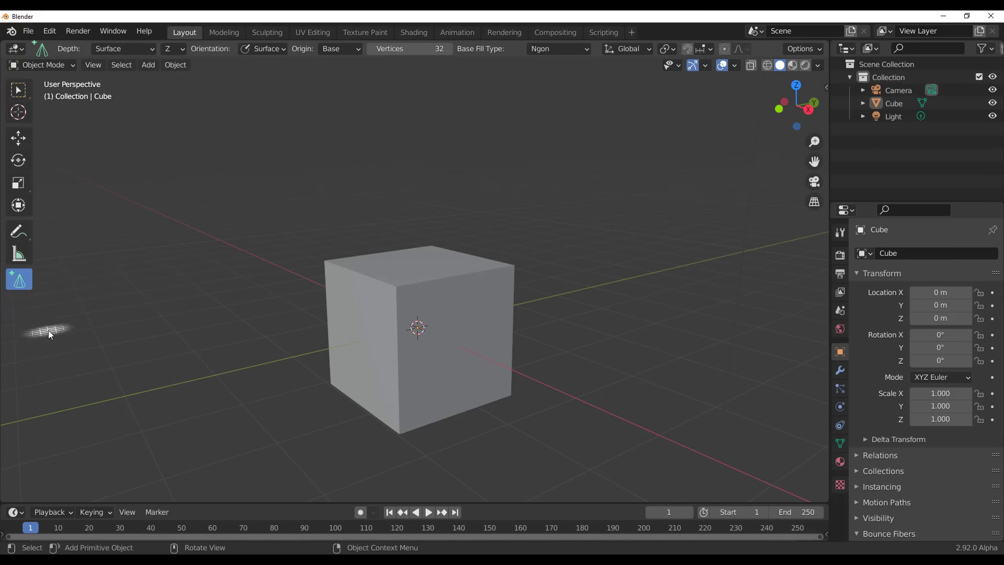
{"action": "middle_click_drag", "start_coordinate": [426, 384], "coordinate": [531, 359]}
{"action": "middle_click_drag", "start_coordinate": [382, 335], "coordinate": [410, 320]}
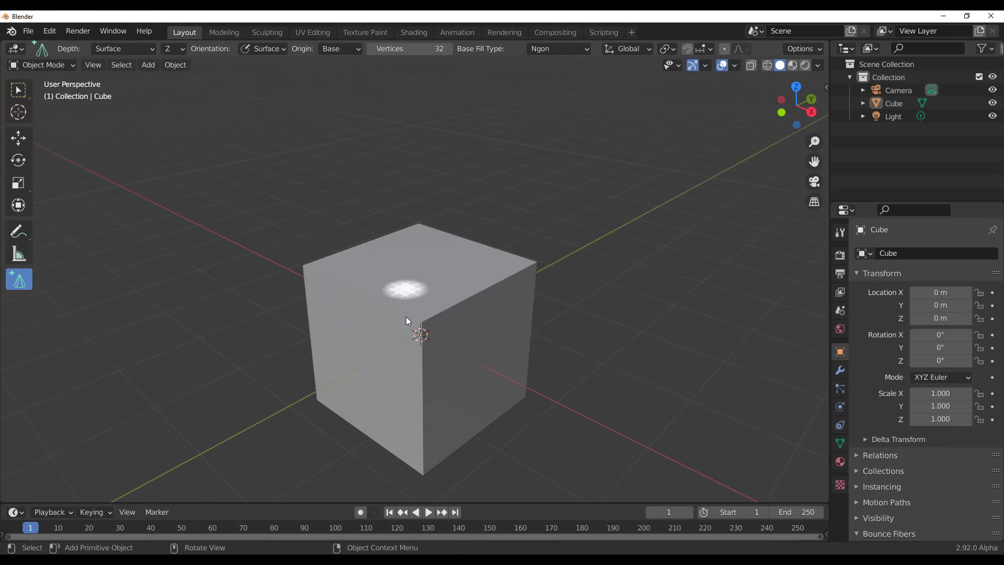
{"action": "scroll", "coordinate": [392, 365], "scroll_direction": "up", "scroll_amount": 3}
{"action": "scroll", "coordinate": [390, 365], "scroll_direction": "down", "scroll_amount": 8}
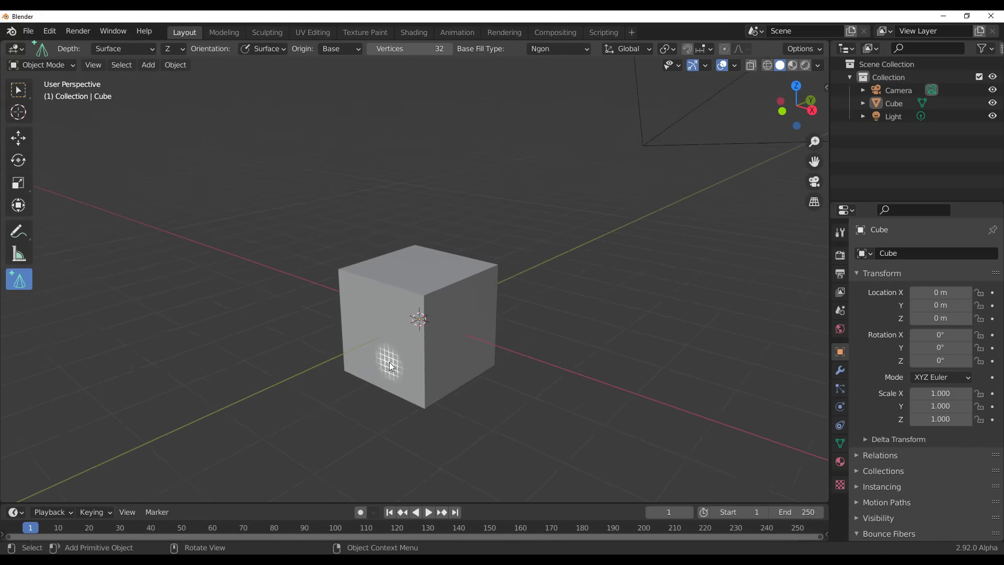
{"action": "scroll", "coordinate": [394, 363], "scroll_direction": "up", "scroll_amount": 5}
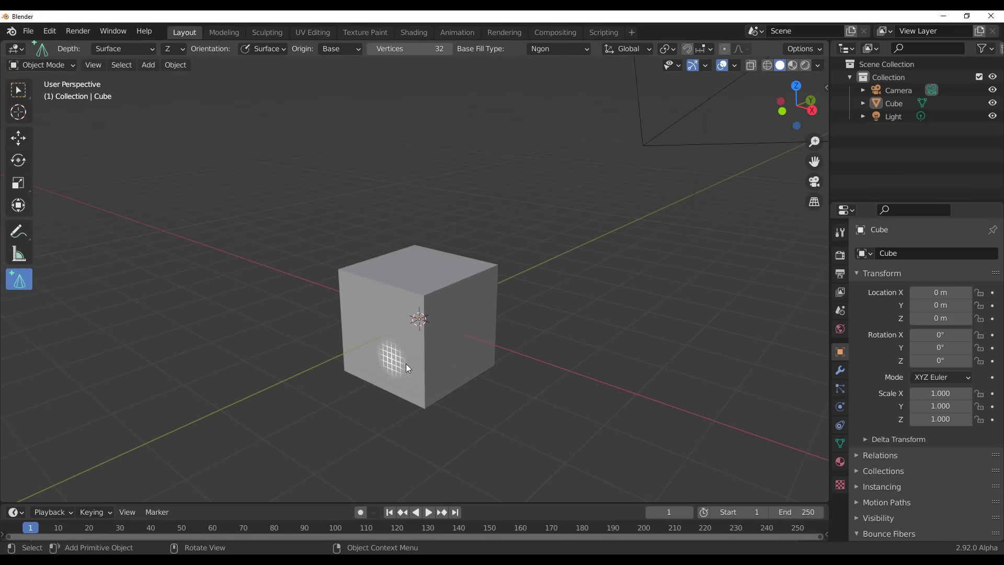
{"action": "middle_click_drag", "start_coordinate": [442, 359], "coordinate": [415, 336]}
{"action": "left_click_drag", "start_coordinate": [393, 285], "coordinate": [506, 400]}
{"action": "left_click", "coordinate": [658, 414]}
Set the placement orientation to Default and draw an upright cone beside the cube at about X -1.03, Y -2.98, Z 1.34 m
{"action": "middle_click_drag", "start_coordinate": [393, 356], "coordinate": [459, 389]}
{"action": "scroll", "coordinate": [379, 366], "scroll_direction": "down", "scroll_amount": 4}
{"action": "scroll", "coordinate": [434, 366], "scroll_direction": "up", "scroll_amount": 5}
{"action": "scroll", "coordinate": [413, 335], "scroll_direction": "down", "scroll_amount": 5}
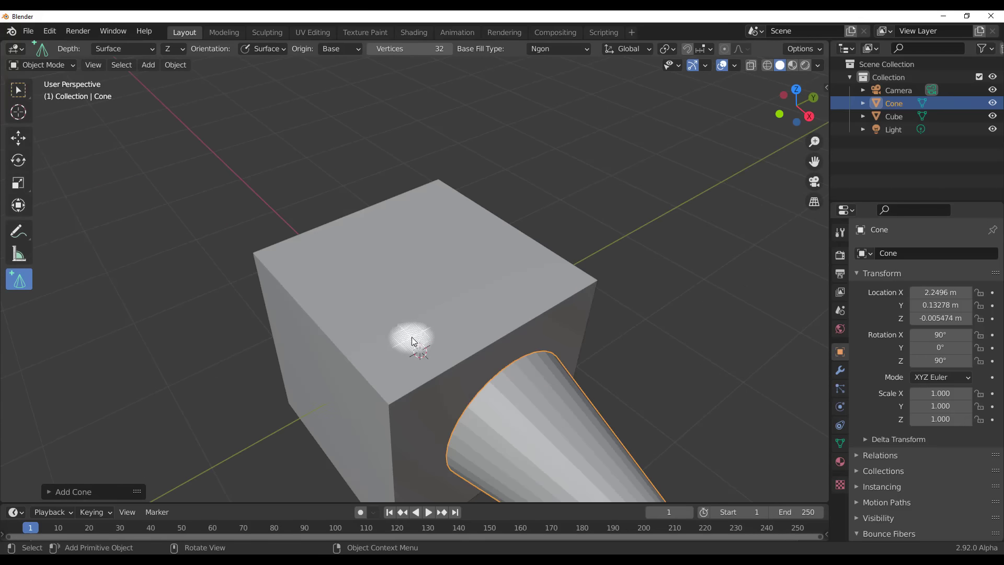
{"action": "middle_click_drag", "start_coordinate": [432, 311], "coordinate": [407, 235]}
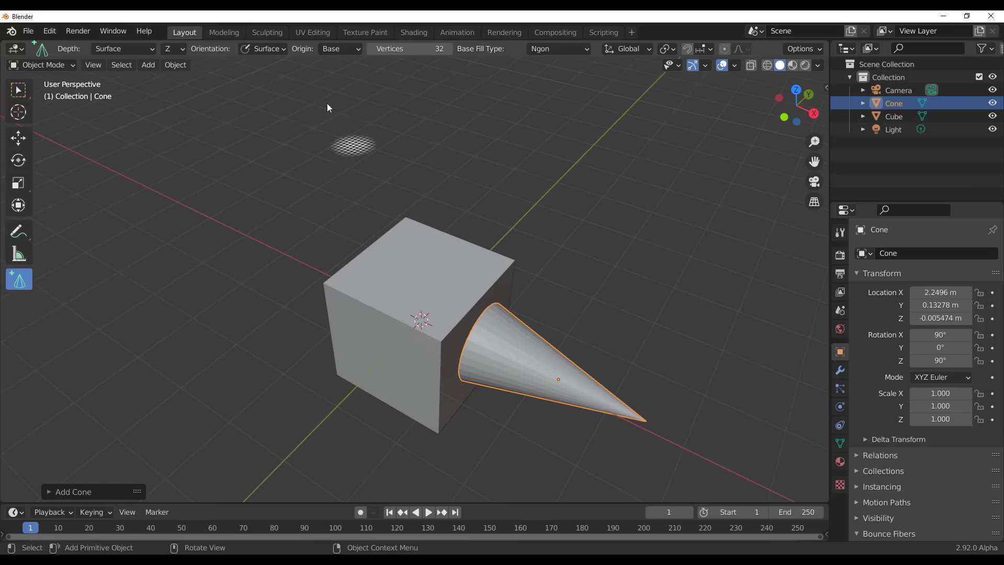
{"action": "left_click", "coordinate": [274, 48]}
{"action": "left_click", "coordinate": [275, 78]}
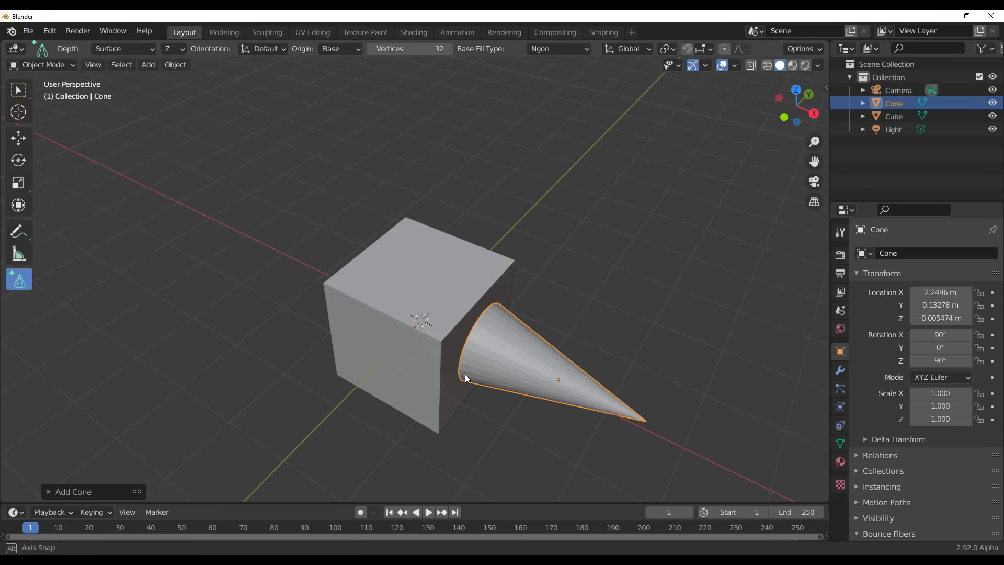
{"action": "middle_click_drag", "start_coordinate": [464, 375], "coordinate": [390, 398]}
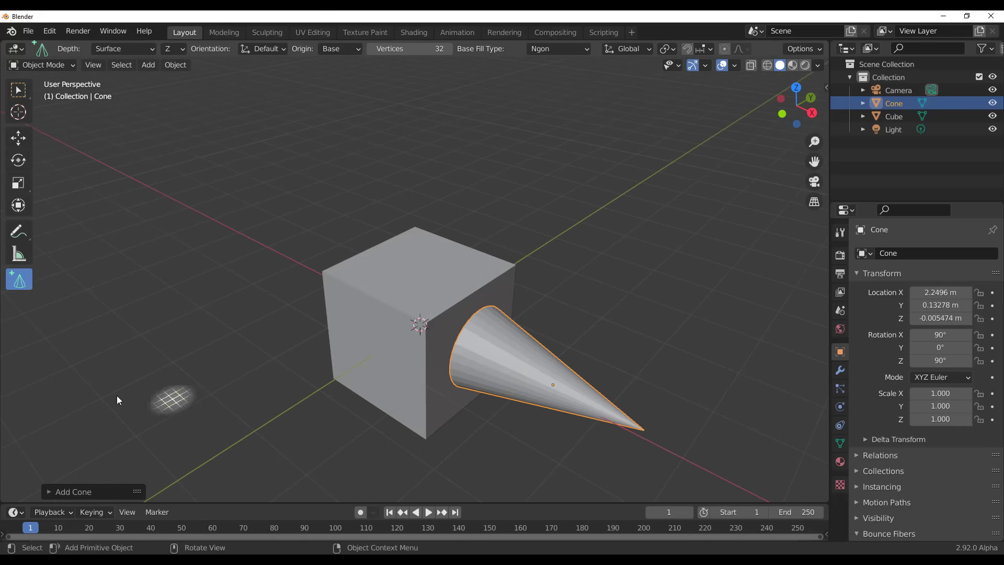
{"action": "left_click_drag", "start_coordinate": [58, 375], "coordinate": [379, 421]}
{"action": "left_click", "coordinate": [303, 243]}
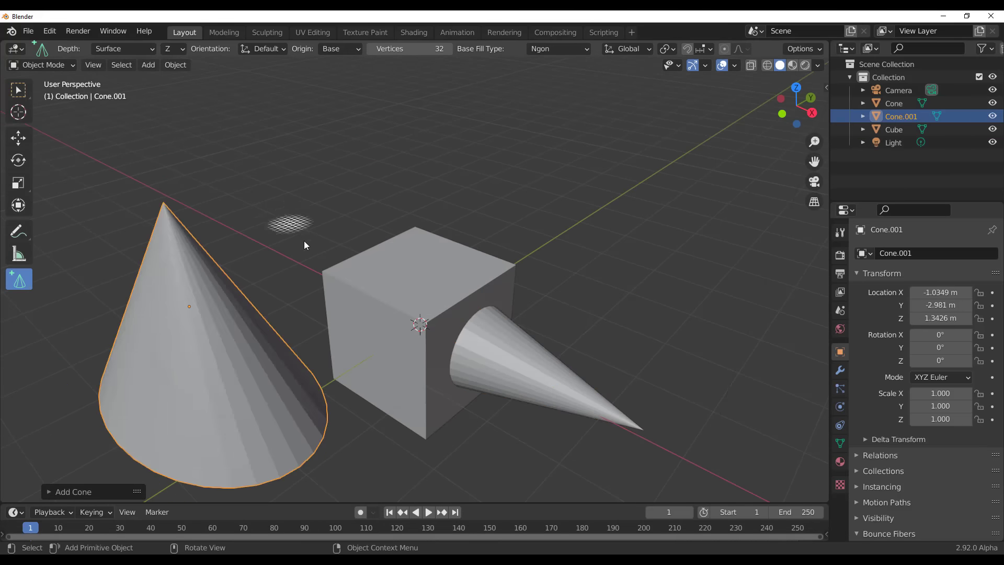
Set the placement orientation to Surface and draw a box on the cube's +Y face with the Add Cube tool
{"action": "middle_click_drag", "start_coordinate": [303, 240], "coordinate": [314, 193]}
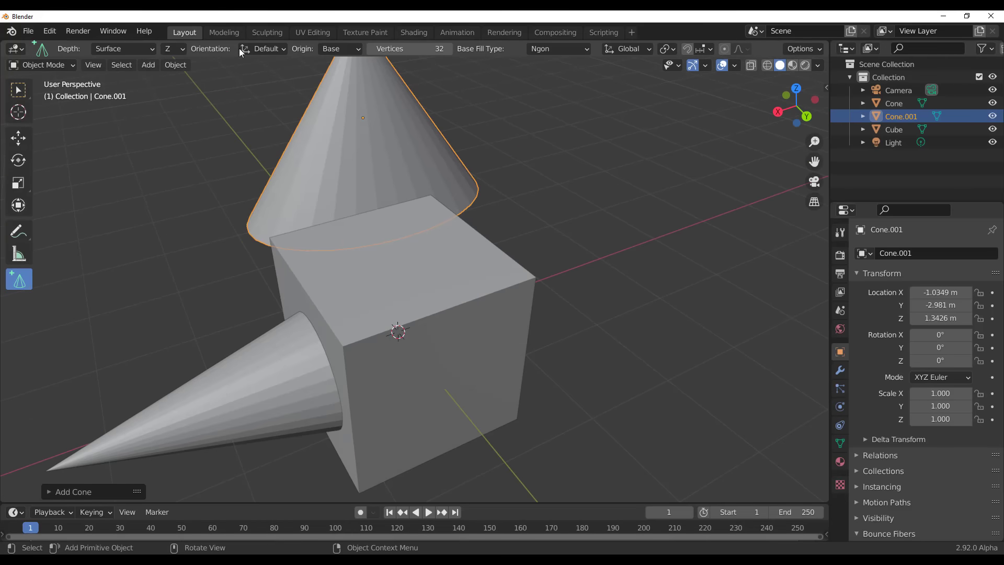
{"action": "left_click", "coordinate": [263, 48]}
{"action": "left_click", "coordinate": [270, 64]}
{"action": "middle_click_drag", "start_coordinate": [366, 293], "coordinate": [273, 370]}
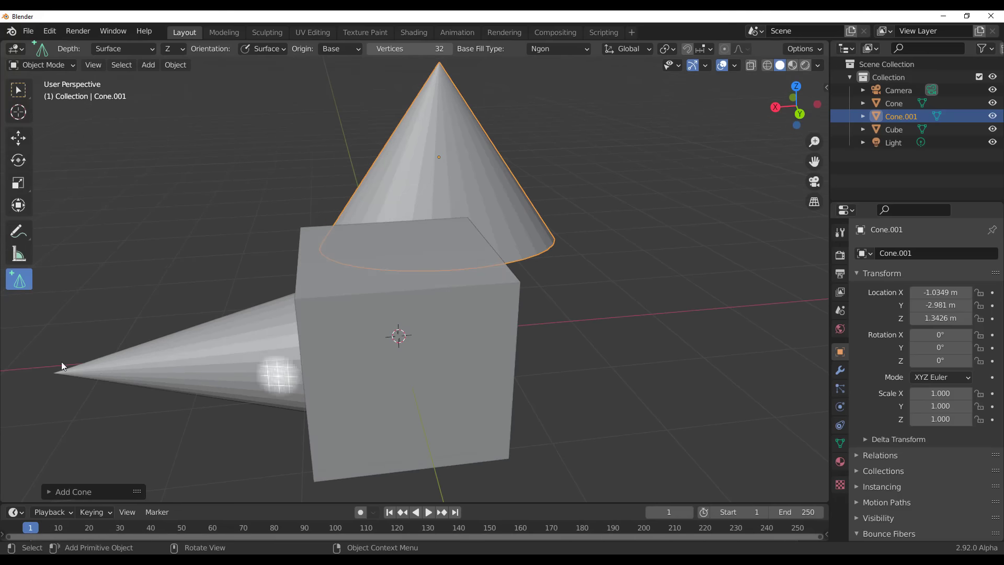
{"action": "left_click", "coordinate": [21, 281]}
{"action": "left_click", "coordinate": [68, 284]}
{"action": "middle_click_drag", "start_coordinate": [357, 343], "coordinate": [390, 311]}
{"action": "left_click_drag", "start_coordinate": [366, 293], "coordinate": [503, 441]}
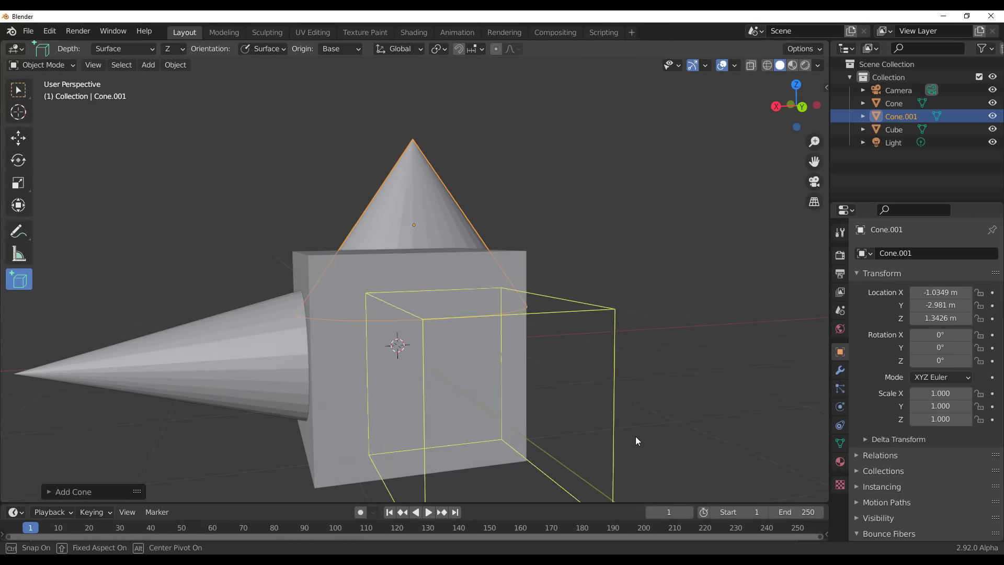
{"action": "left_click", "coordinate": [635, 436]}
Draw a tall box on top of the side box, centred at about X -0.04, Y 2.18, Z 1.56 m
{"action": "middle_click_drag", "start_coordinate": [284, 266], "coordinate": [440, 327]}
{"action": "left_click_drag", "start_coordinate": [563, 287], "coordinate": [692, 343]}
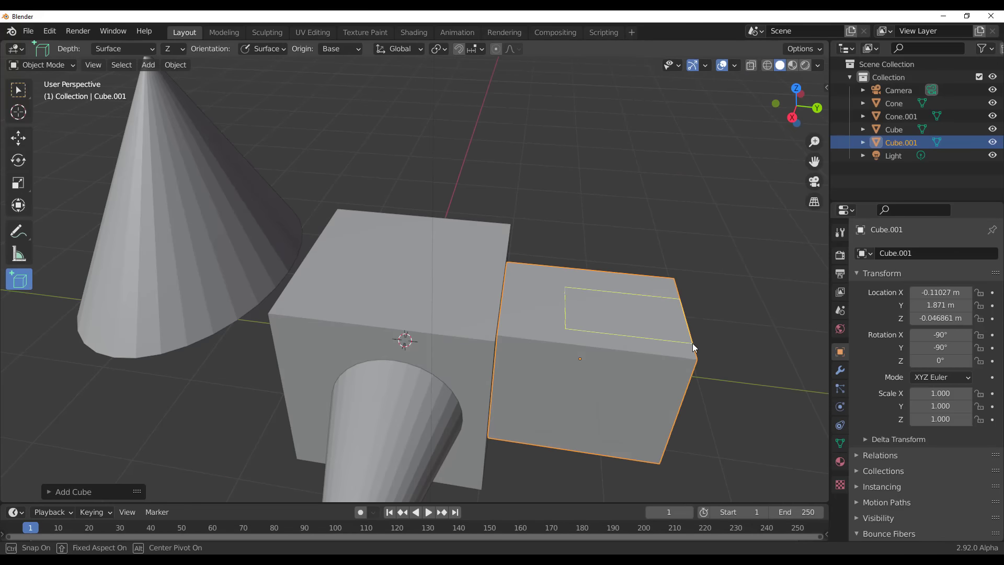
{"action": "left_click", "coordinate": [727, 154]}
Draw a box on the original cube's top face, centred at about X 0.11, Y 0.10, Z 1.59 m
{"action": "scroll", "coordinate": [544, 228], "scroll_direction": "down", "scroll_amount": 5}
{"action": "middle_click_drag", "start_coordinate": [454, 286], "coordinate": [510, 288]}
{"action": "scroll", "coordinate": [457, 263], "scroll_direction": "up", "scroll_amount": 6}
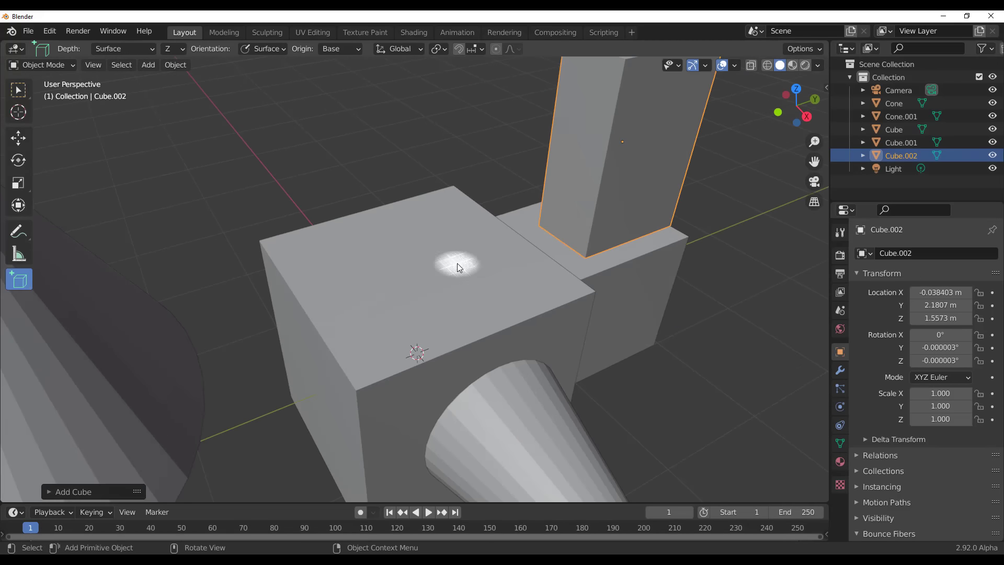
{"action": "left_click_drag", "start_coordinate": [353, 244], "coordinate": [419, 290]}
{"action": "left_click_drag", "start_coordinate": [525, 297], "coordinate": [526, 295]}
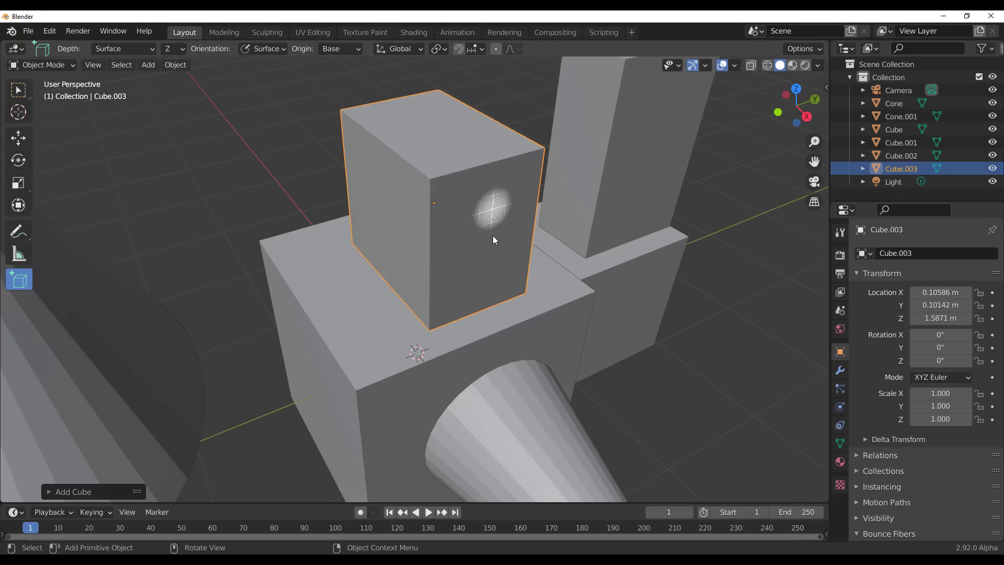
{"action": "left_click", "coordinate": [413, 197]}
Undo all the added cones and boxes, leaving only the original cube
{"action": "scroll", "coordinate": [413, 199], "scroll_direction": "down", "scroll_amount": 4}
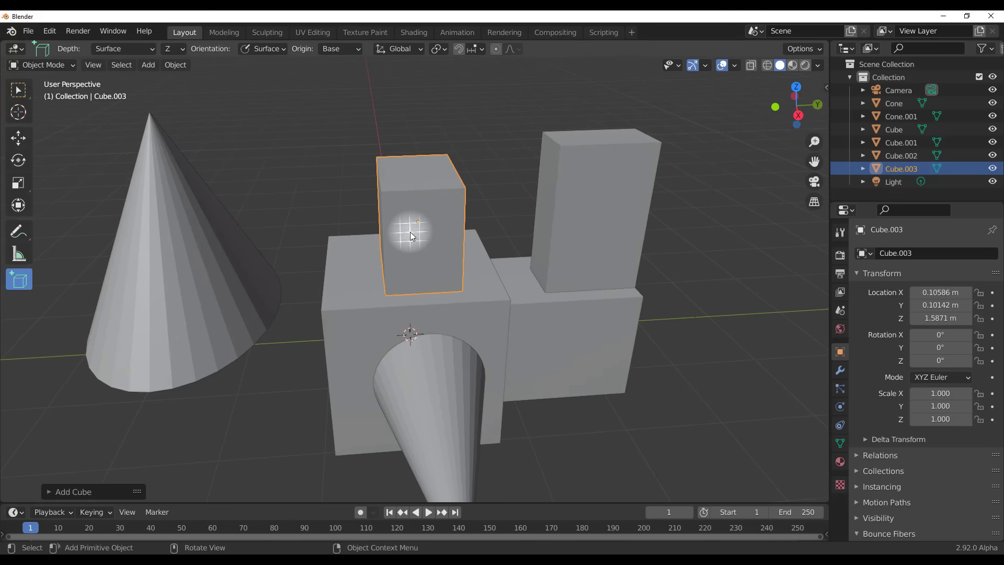
{"action": "key", "text": "ctrl+z"}
{"action": "key", "text": "ctrl+z"}
{"action": "key", "text": "ctrl+z"}
{"action": "key", "text": "ctrl+z"}
{"action": "key", "text": "ctrl+z"}
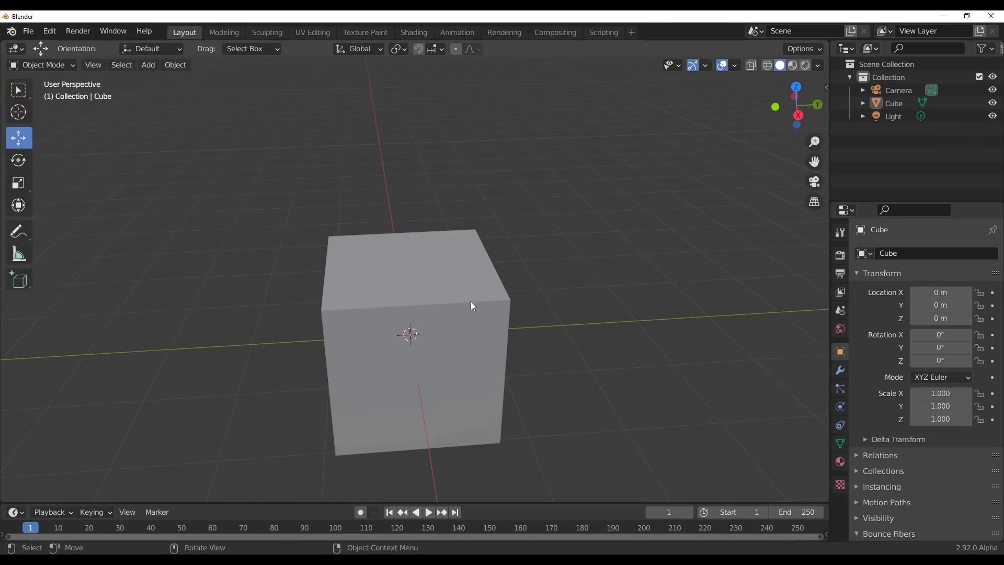
Select the cube and apply a level 3 subdivision set to it
{"action": "left_click", "coordinate": [470, 301]}
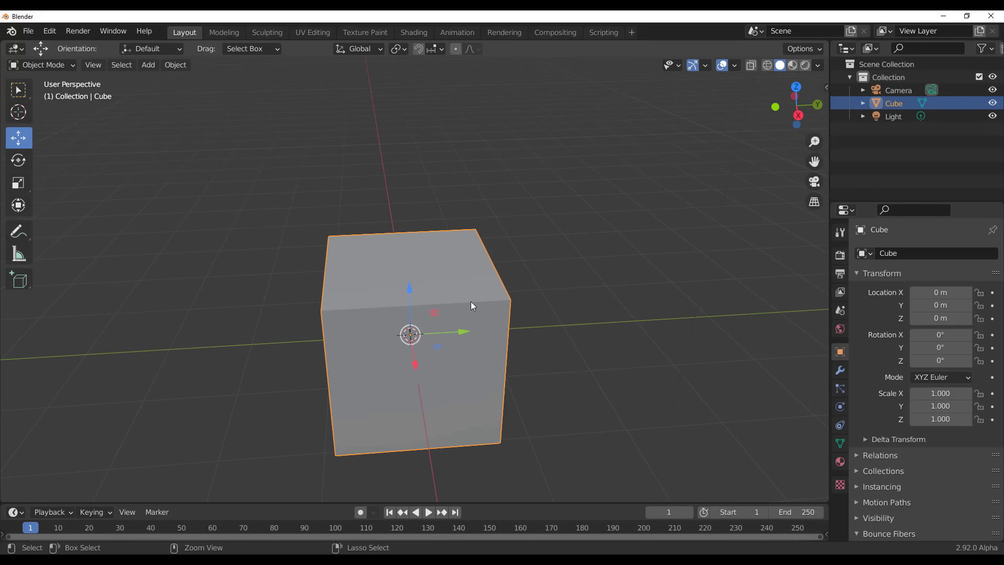
{"action": "key", "text": "ctrl+3"}
{"action": "middle_click_drag", "start_coordinate": [441, 293], "coordinate": [486, 273]}
{"action": "scroll", "coordinate": [469, 290], "scroll_direction": "up", "scroll_amount": 4}
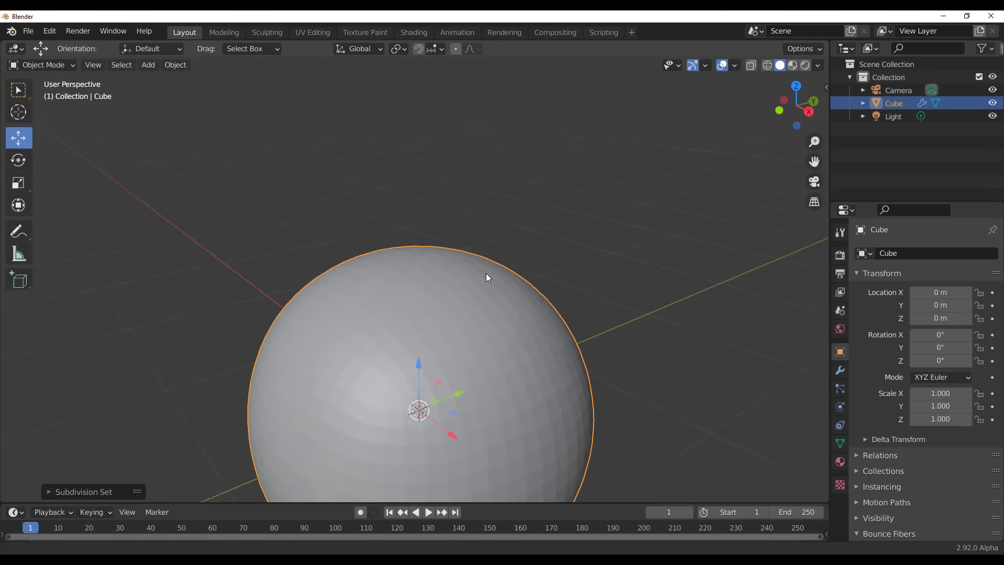
{"action": "middle_click_drag", "start_coordinate": [634, 334], "coordinate": [594, 234], "text": "shift"}
{"action": "middle_click_drag", "start_coordinate": [531, 264], "coordinate": [600, 290]}
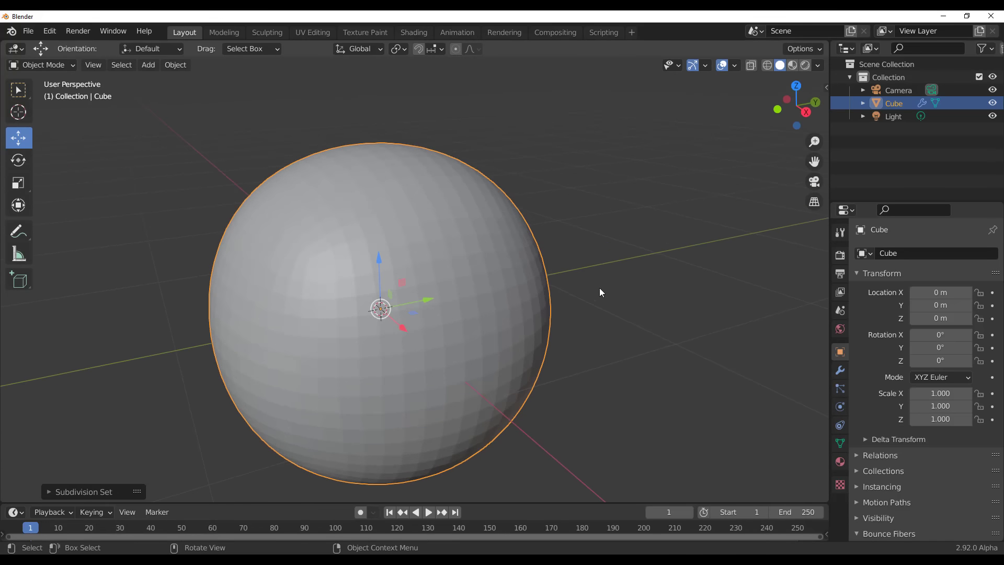
Enable the wireframe overlay for the geometry and apply the cube's Subdivision modifier
{"action": "left_click", "coordinate": [738, 66]}
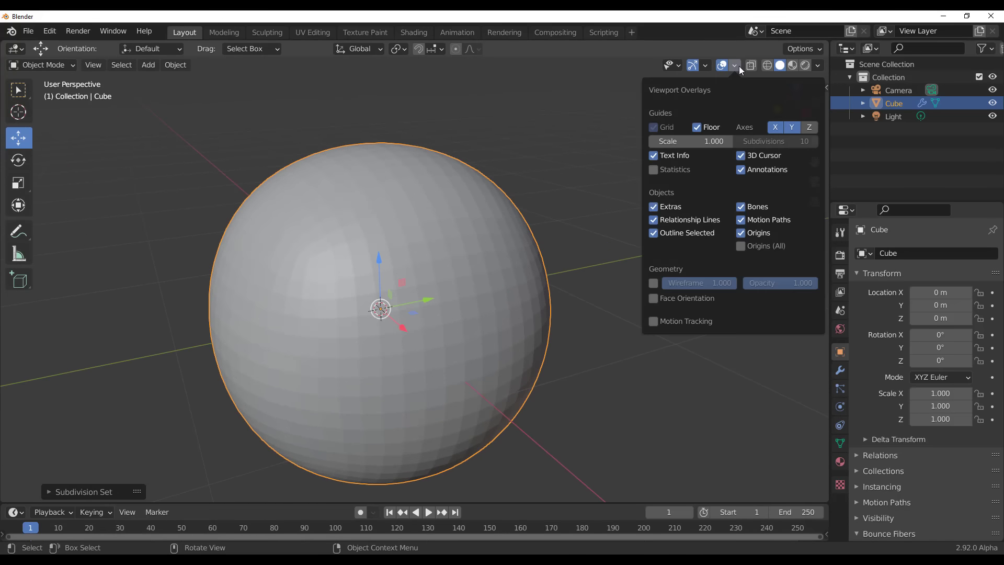
{"action": "left_click", "coordinate": [653, 283]}
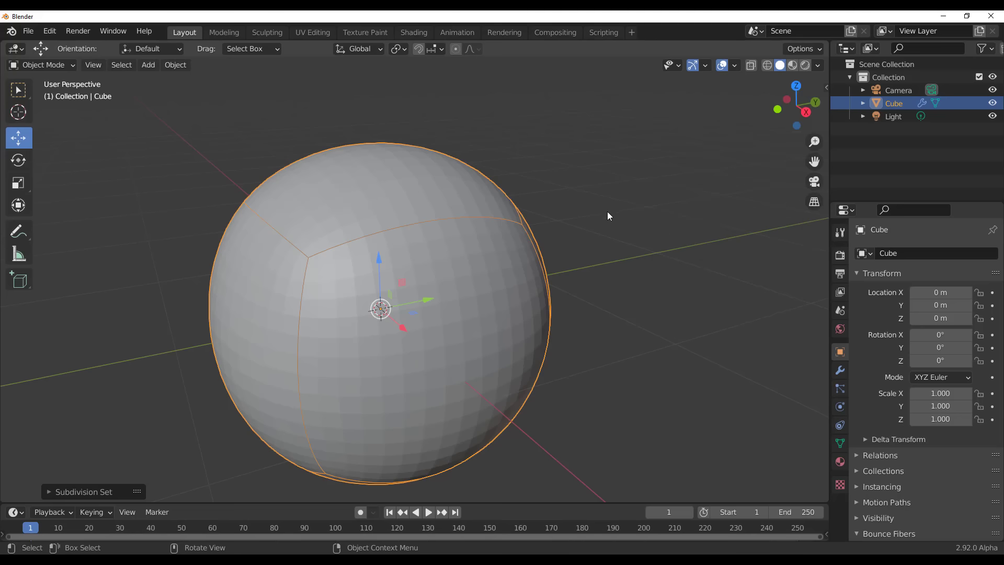
{"action": "left_click", "coordinate": [840, 372]}
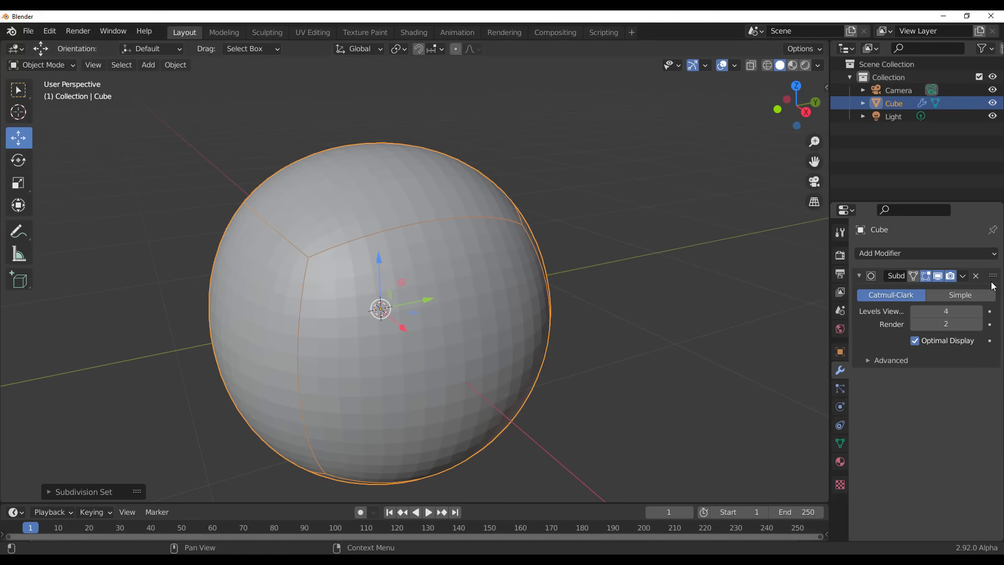
{"action": "left_click", "coordinate": [963, 276]}
{"action": "left_click", "coordinate": [919, 288]}
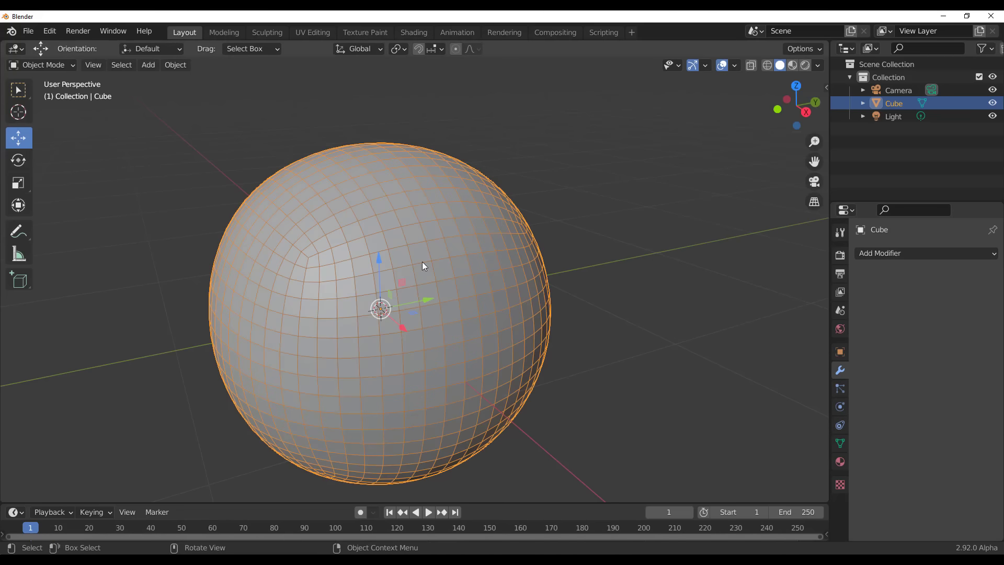
Try a wireframe overlay opacity of 0.483, and raise the opacity back up
{"action": "left_click", "coordinate": [734, 66]}
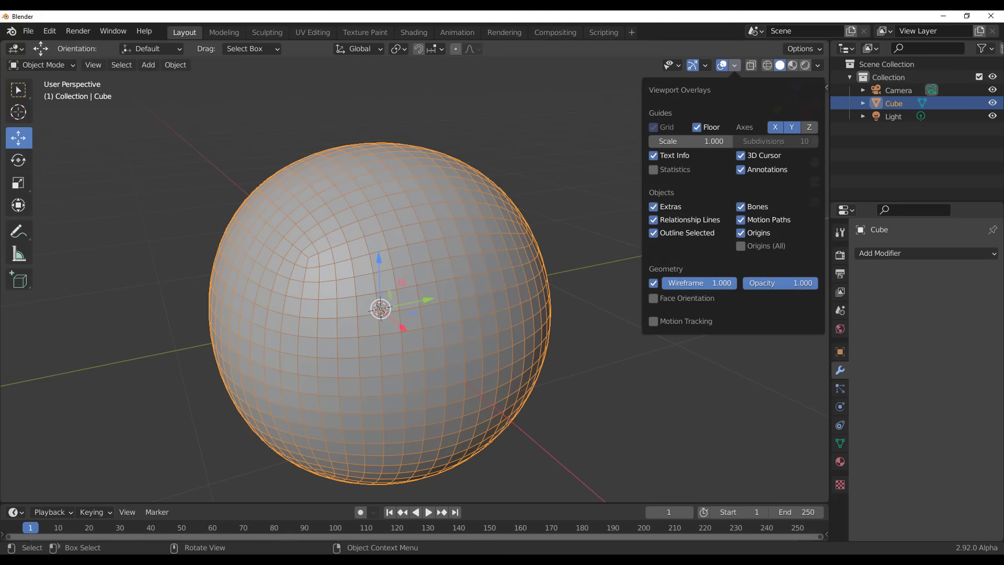
{"action": "left_click_drag", "start_coordinate": [701, 282], "coordinate": [758, 283]}
{"action": "left_click_drag", "start_coordinate": [809, 283], "coordinate": [793, 284]}
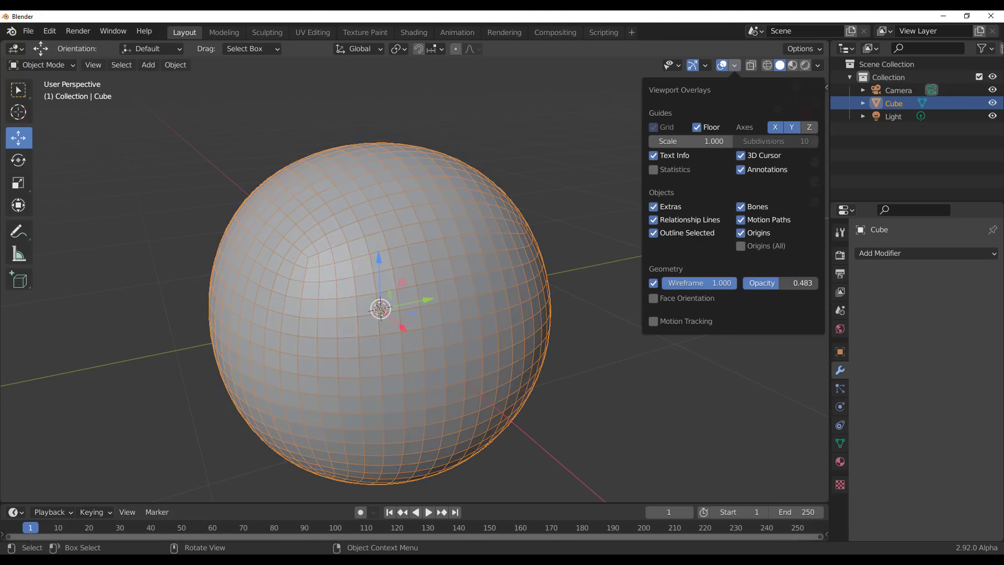
{"action": "left_click_drag", "start_coordinate": [773, 283], "coordinate": [818, 283]}
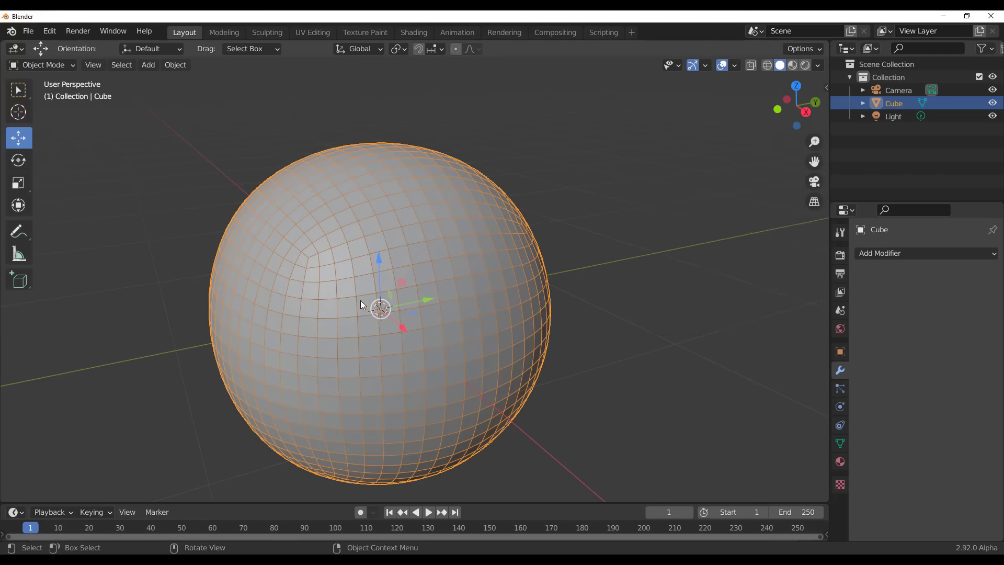
{"action": "scroll", "coordinate": [360, 300], "scroll_direction": "down", "scroll_amount": 3}
{"action": "scroll", "coordinate": [423, 294], "scroll_direction": "up", "scroll_amount": 3}
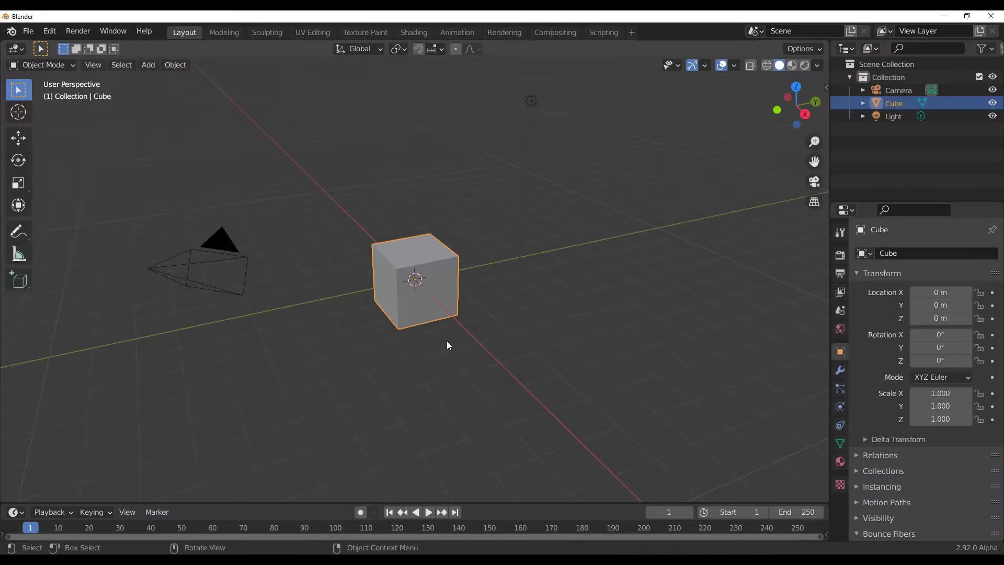
Enter Edit Mode on the default cube and switch to face selection
{"action": "middle_click_drag", "start_coordinate": [454, 359], "coordinate": [409, 261]}
{"action": "scroll", "coordinate": [372, 292], "scroll_direction": "up", "scroll_amount": 3}
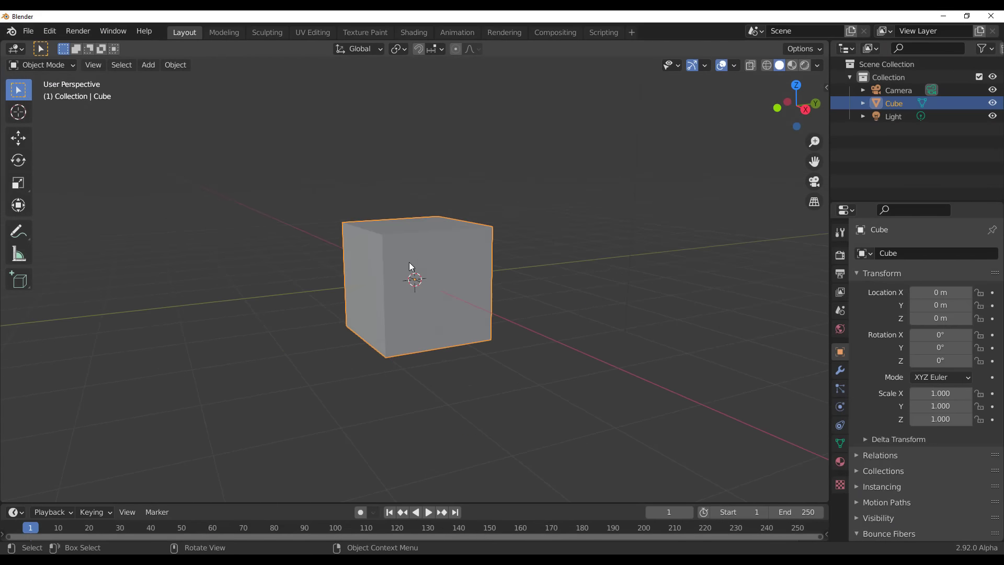
{"action": "scroll", "coordinate": [409, 262], "scroll_direction": "up", "scroll_amount": 2}
{"action": "middle_click_drag", "start_coordinate": [402, 296], "coordinate": [420, 323]}
{"action": "key", "text": "Tab"}
{"action": "scroll", "coordinate": [421, 323], "scroll_direction": "up", "scroll_amount": 3}
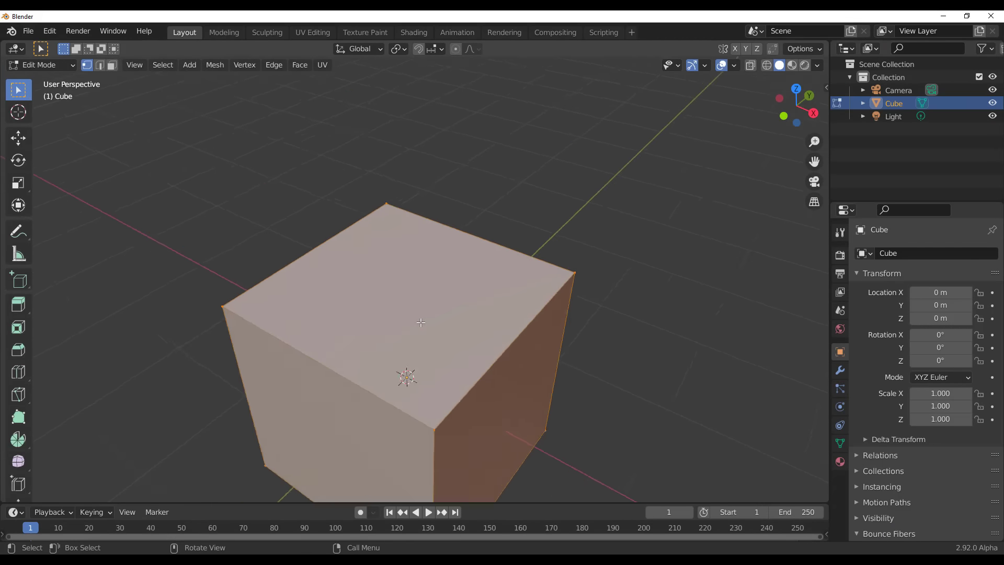
{"action": "left_click", "coordinate": [112, 65]}
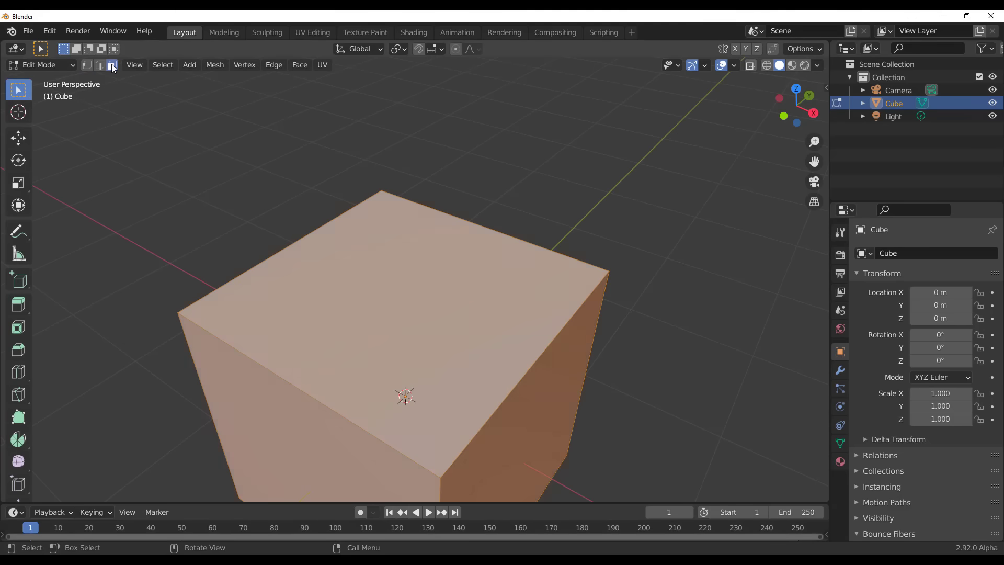
Inset the cube's top face to leave an even border around it
{"action": "left_click", "coordinate": [412, 330]}
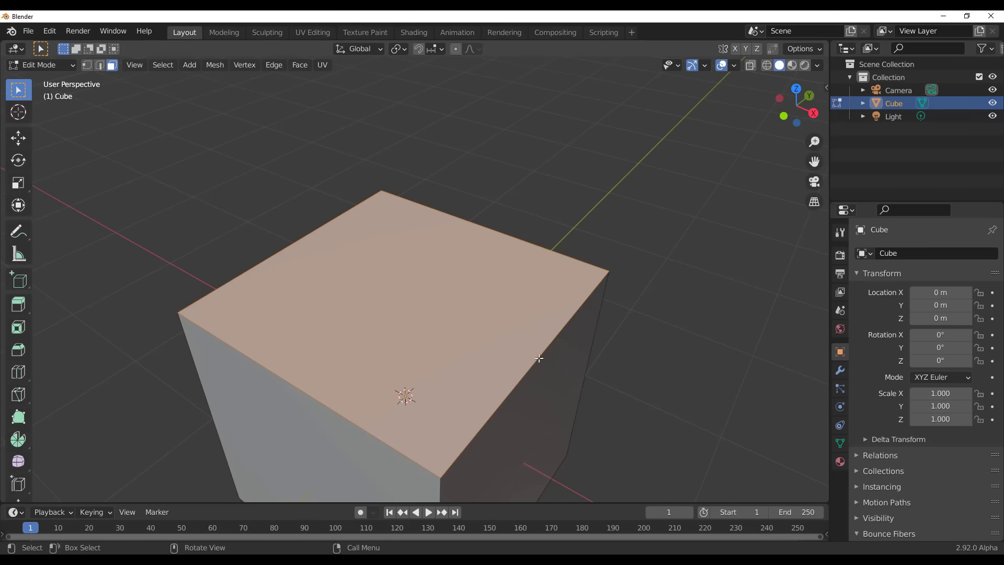
{"action": "key", "text": "i"}
{"action": "left_click", "coordinate": [403, 396]}
{"action": "middle_click_drag", "start_coordinate": [403, 395], "coordinate": [438, 356]}
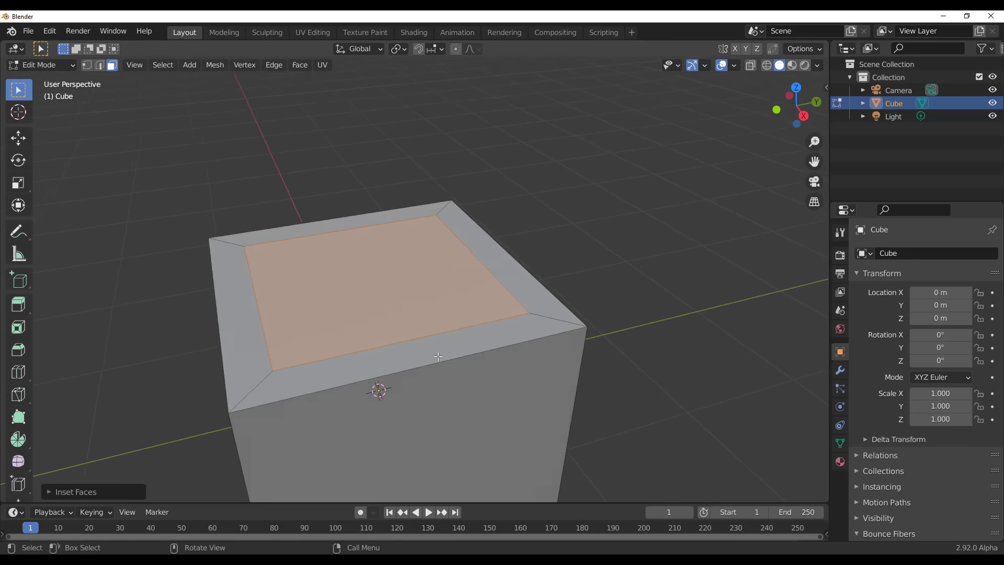
Spin the inset top face about the Z axis in 3 steps and move the resulting face vertically
{"action": "scroll", "coordinate": [438, 356], "scroll_direction": "down", "scroll_amount": 2}
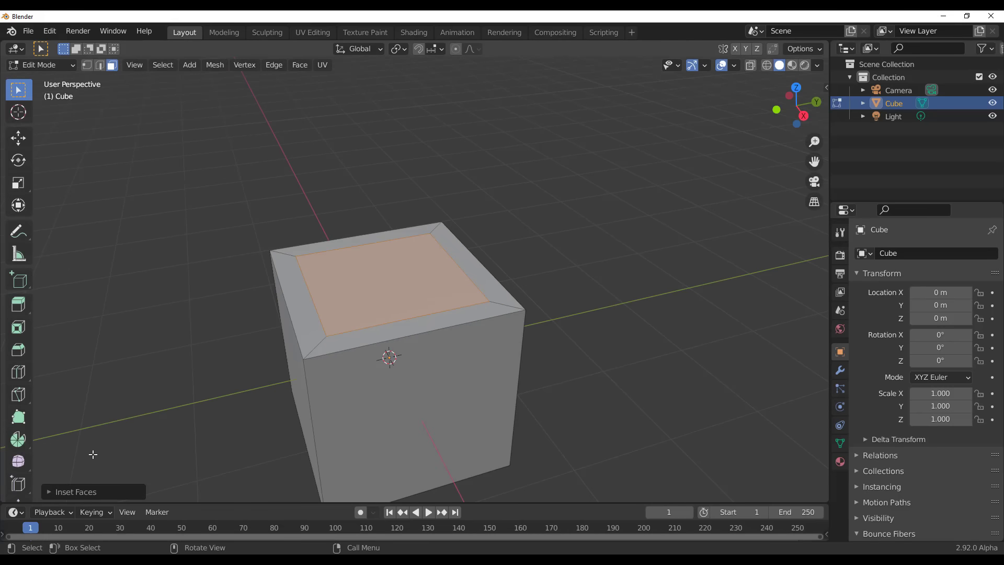
{"action": "left_click", "coordinate": [19, 442]}
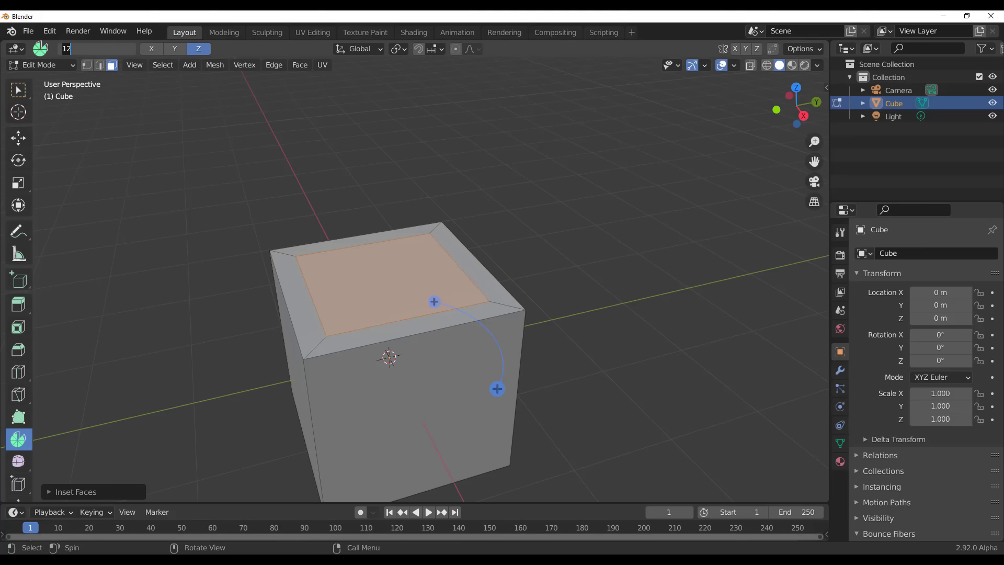
{"action": "key", "text": "Return"}
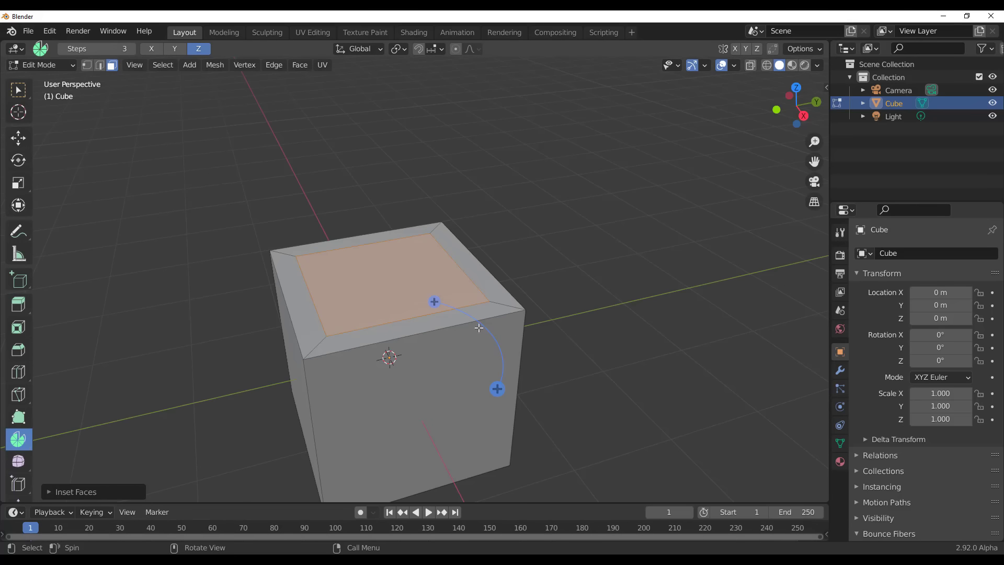
{"action": "left_click_drag", "start_coordinate": [439, 302], "coordinate": [475, 323]}
{"action": "left_click_drag", "start_coordinate": [475, 323], "coordinate": [486, 340]}
{"action": "left_click", "coordinate": [19, 138]}
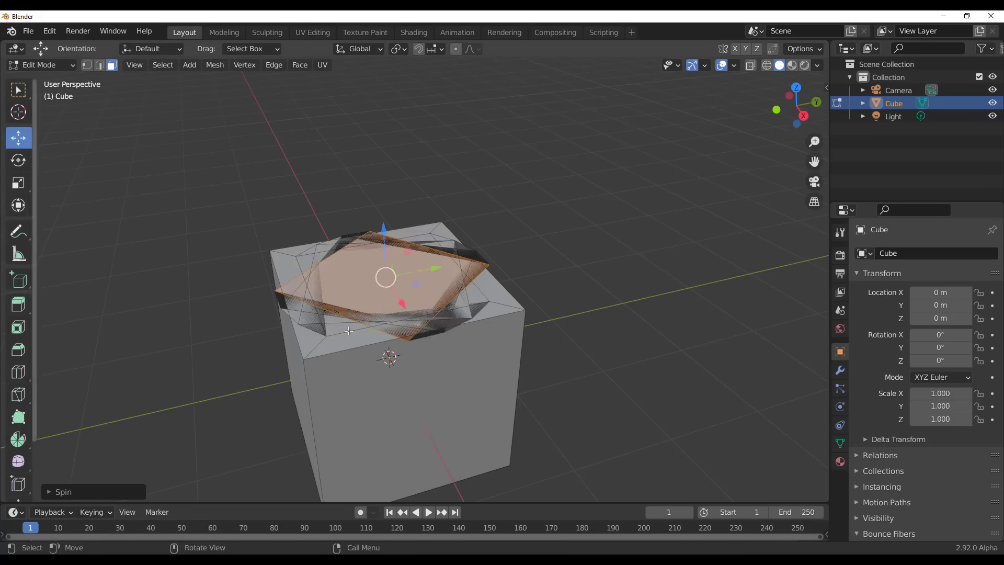
{"action": "left_click_drag", "start_coordinate": [383, 210], "coordinate": [399, 275]}
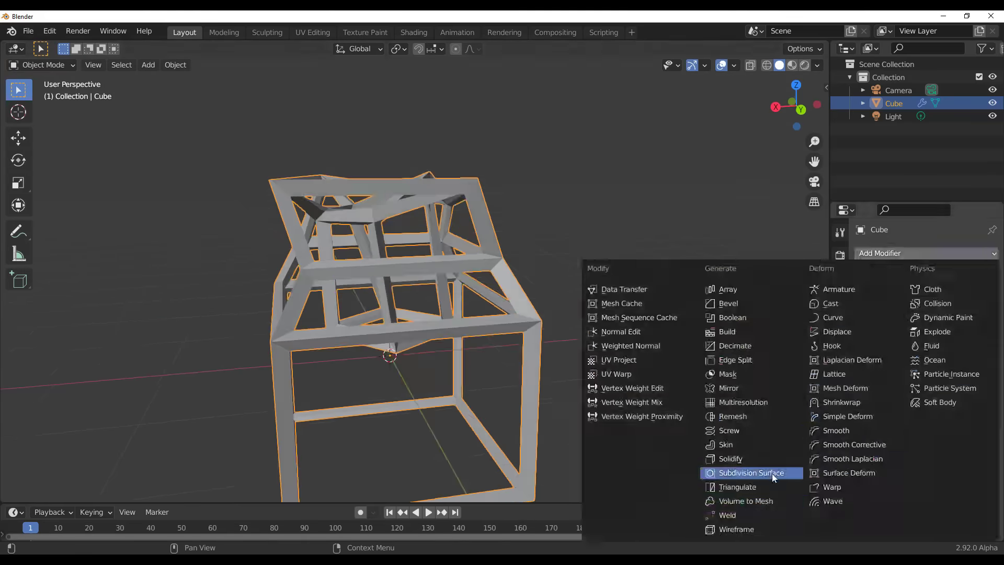
Add a Subdivision Surface modifier after the Wireframe modifier and set its viewport levels to 5
{"action": "left_click", "coordinate": [771, 473]}
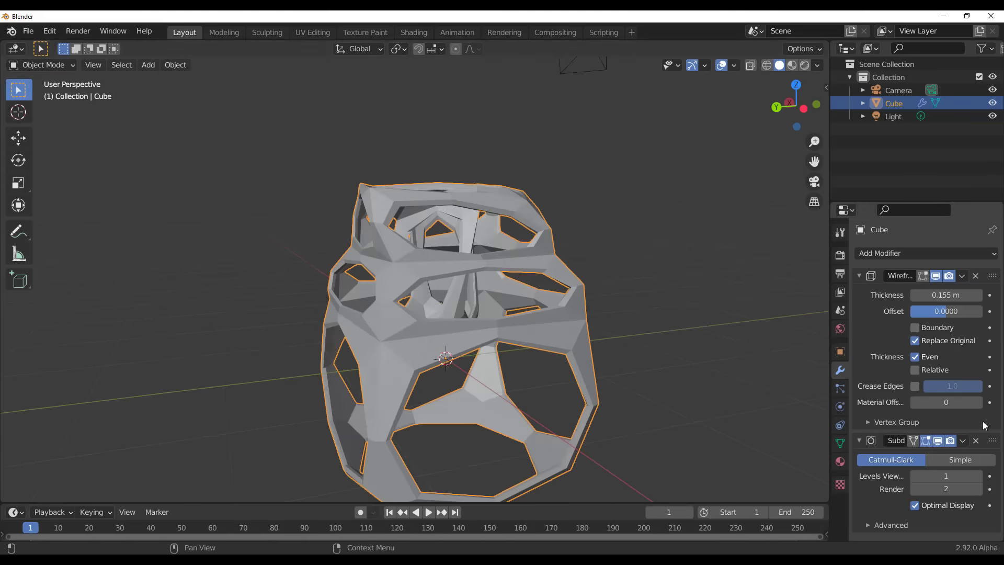
{"action": "left_click", "coordinate": [979, 477]}
{"action": "left_click", "coordinate": [978, 477]}
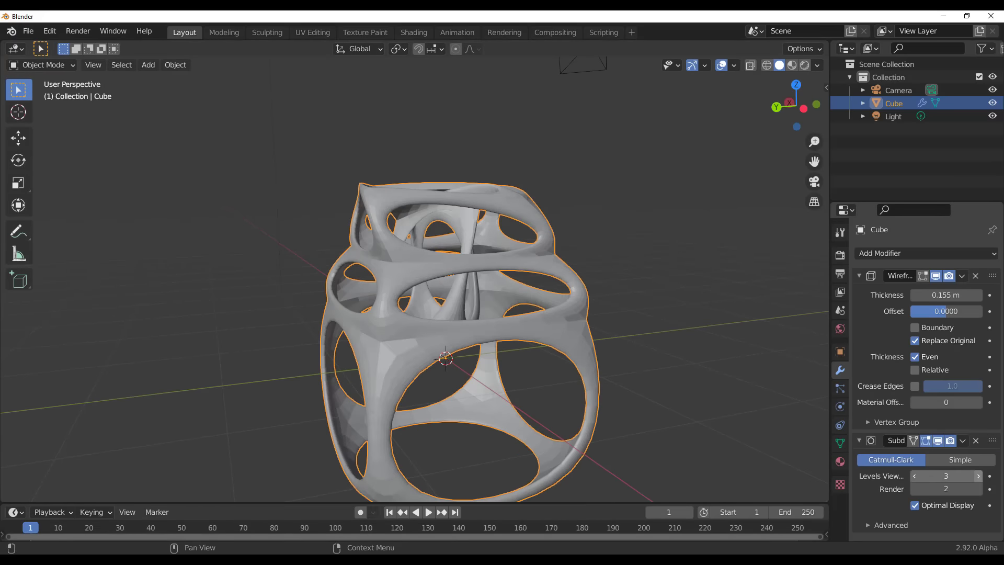
{"action": "left_click", "coordinate": [978, 476]}
{"action": "middle_click_drag", "start_coordinate": [659, 324], "coordinate": [560, 405]}
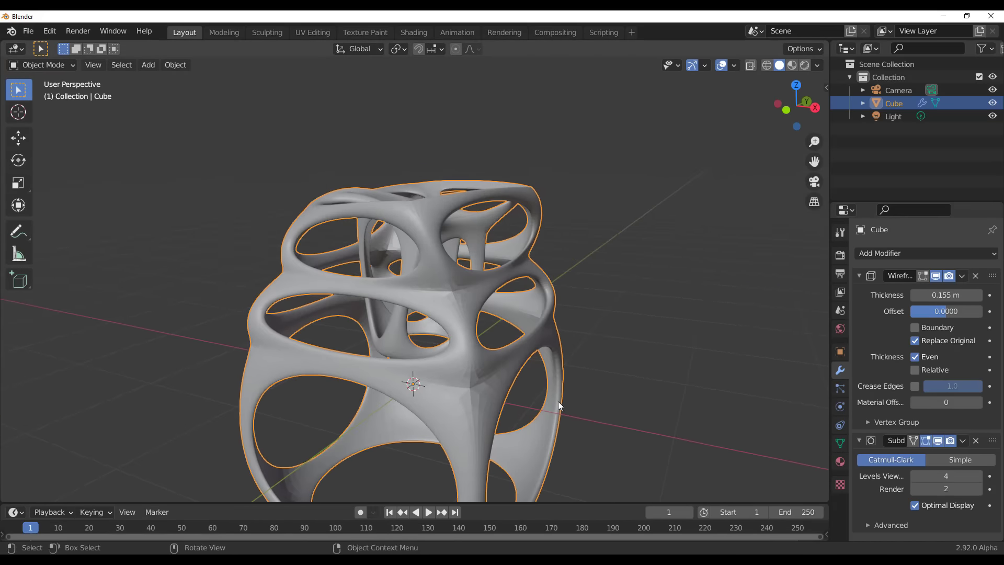
{"action": "left_click", "coordinate": [978, 476]}
{"action": "middle_click_drag", "start_coordinate": [706, 282], "coordinate": [610, 312]}
Apply both the Wireframe and the Subdivision modifiers to the cube
{"action": "left_click", "coordinate": [962, 276]}
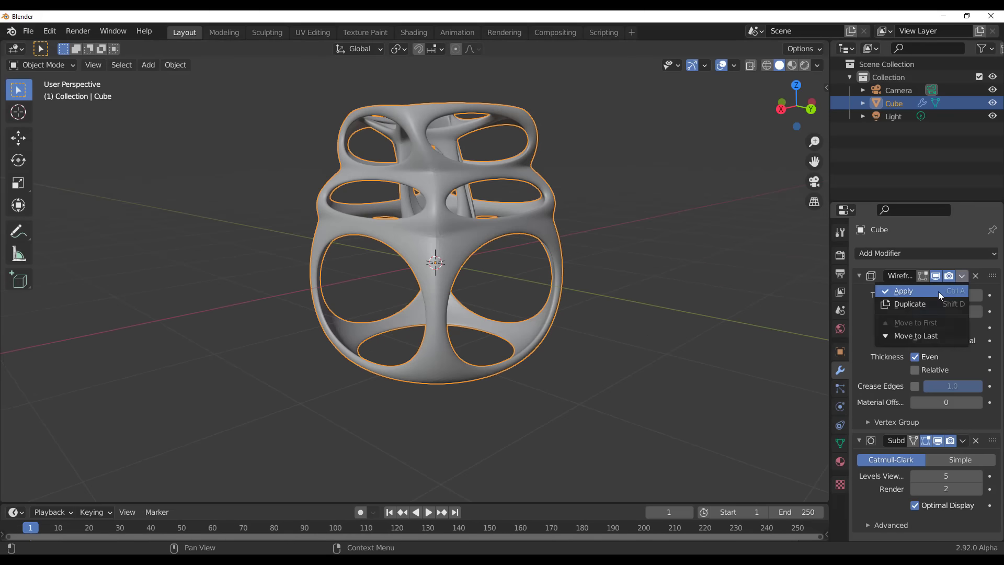
{"action": "left_click", "coordinate": [938, 290]}
{"action": "left_click", "coordinate": [961, 277]}
{"action": "left_click", "coordinate": [903, 291]}
Enlarge the timeline area and change it into an Asset Browser
{"action": "scroll", "coordinate": [538, 287], "scroll_direction": "up", "scroll_amount": 3}
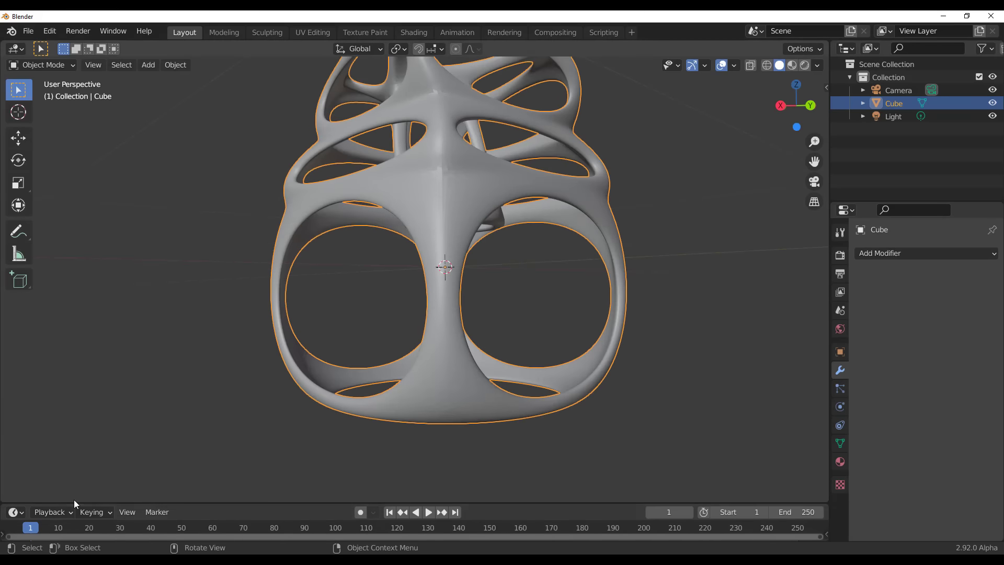
{"action": "left_click_drag", "start_coordinate": [83, 502], "coordinate": [77, 316]}
{"action": "left_click", "coordinate": [16, 326]}
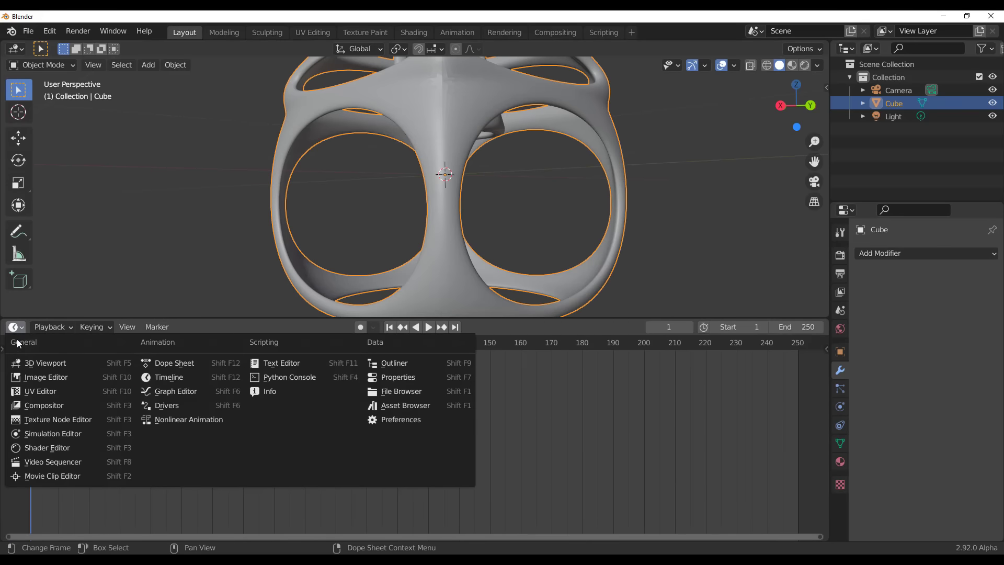
{"action": "left_click", "coordinate": [398, 406]}
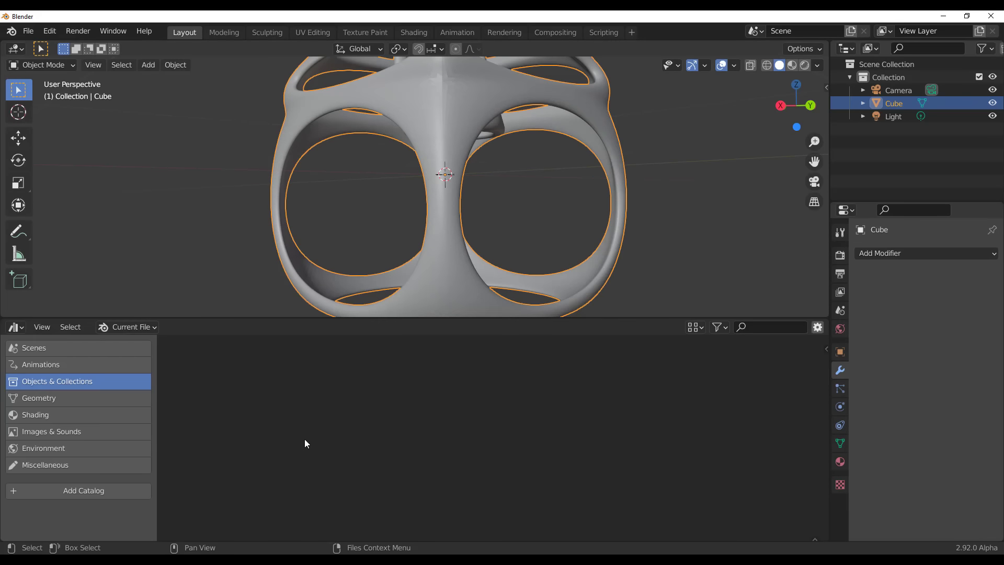
Mark the Cube object as an asset through its ID data
{"action": "scroll", "coordinate": [597, 181], "scroll_direction": "down", "scroll_amount": 5}
{"action": "middle_click_drag", "start_coordinate": [598, 181], "coordinate": [553, 268]}
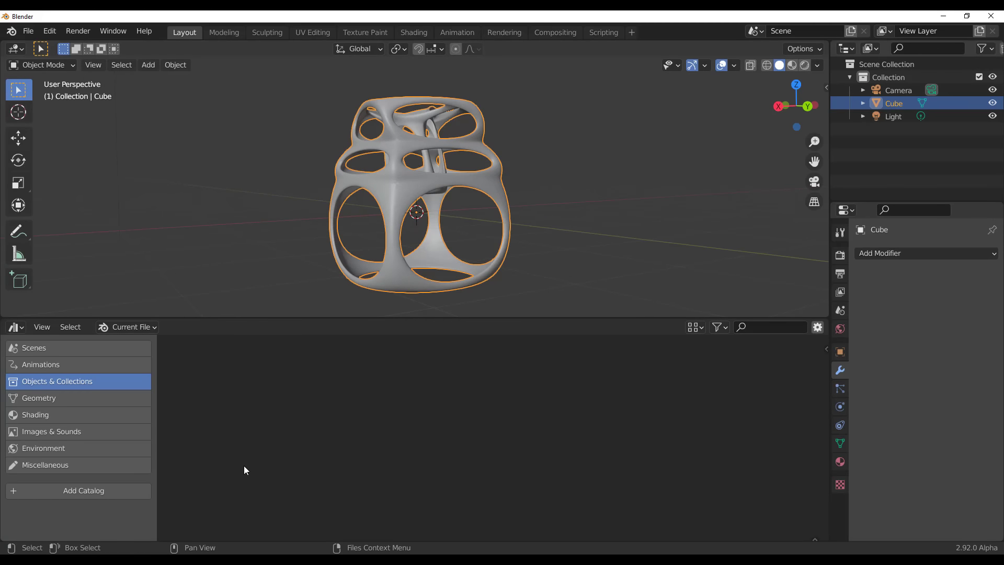
{"action": "right_click", "coordinate": [908, 102]}
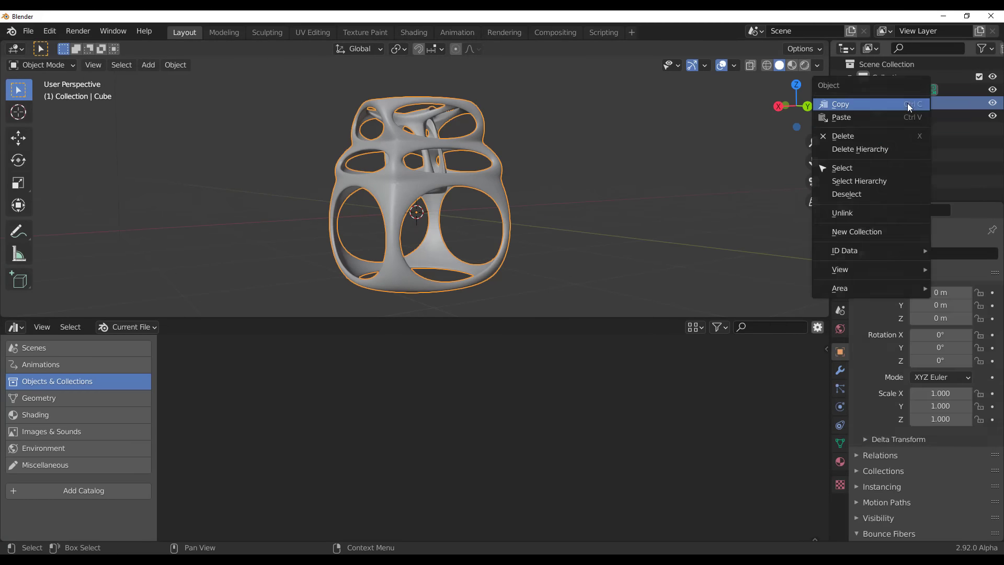
{"action": "mouse_move", "coordinate": [857, 249]}
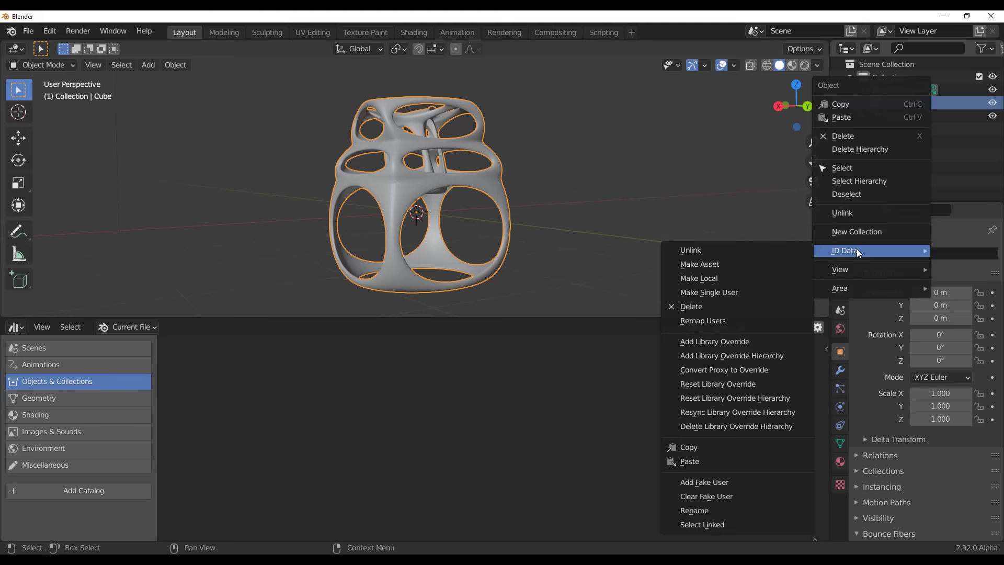
{"action": "left_click", "coordinate": [723, 264]}
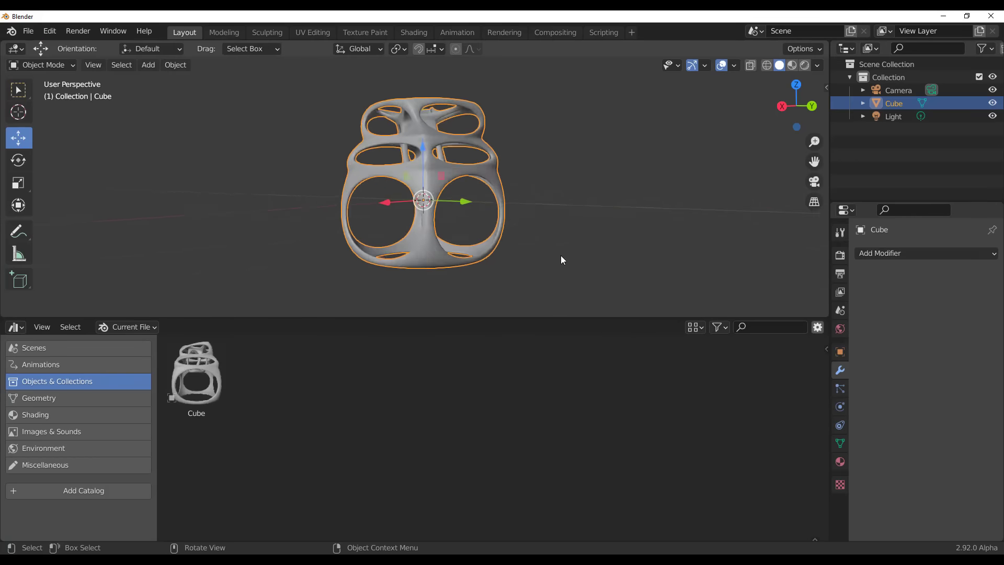
Add a grid mesh to the scene at the 3D cursor
{"action": "scroll", "coordinate": [561, 260], "scroll_direction": "up", "scroll_amount": 3}
{"action": "middle_click_drag", "start_coordinate": [603, 159], "coordinate": [552, 181]}
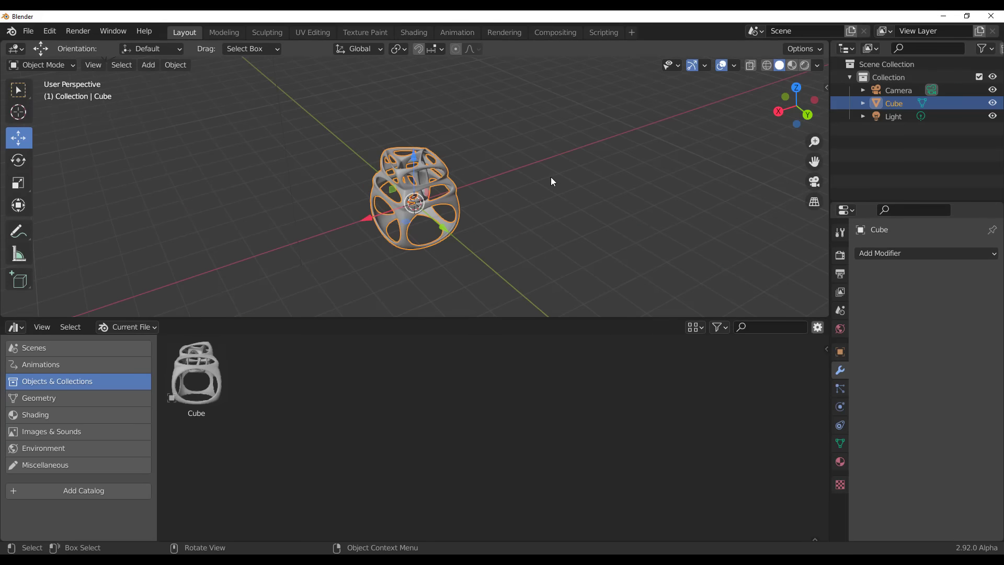
{"action": "middle_click_drag", "start_coordinate": [551, 177], "coordinate": [566, 214]}
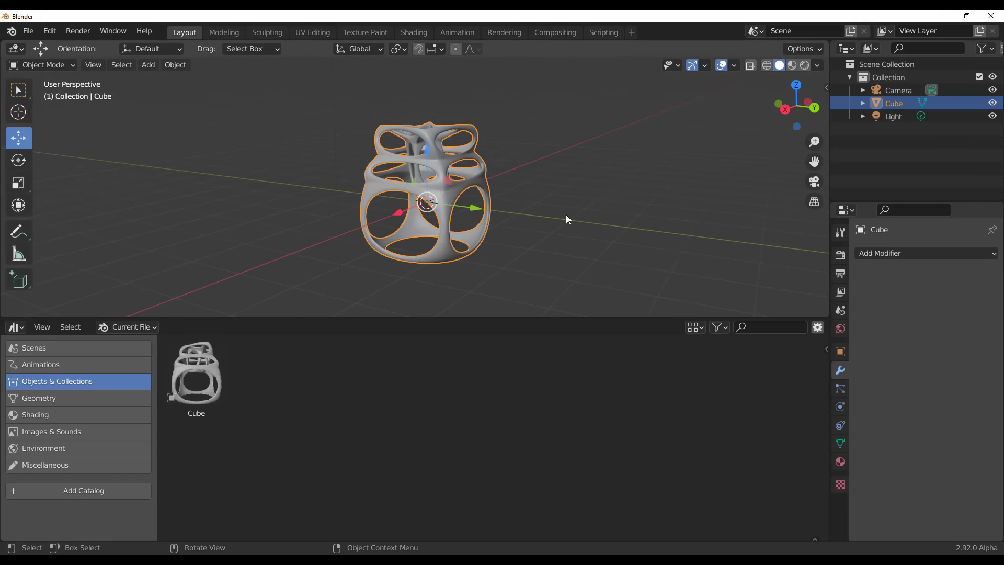
{"action": "left_click", "coordinate": [566, 214]}
{"action": "key", "text": "shift+a"}
{"action": "mouse_move", "coordinate": [576, 205]}
{"action": "left_click", "coordinate": [623, 325]}
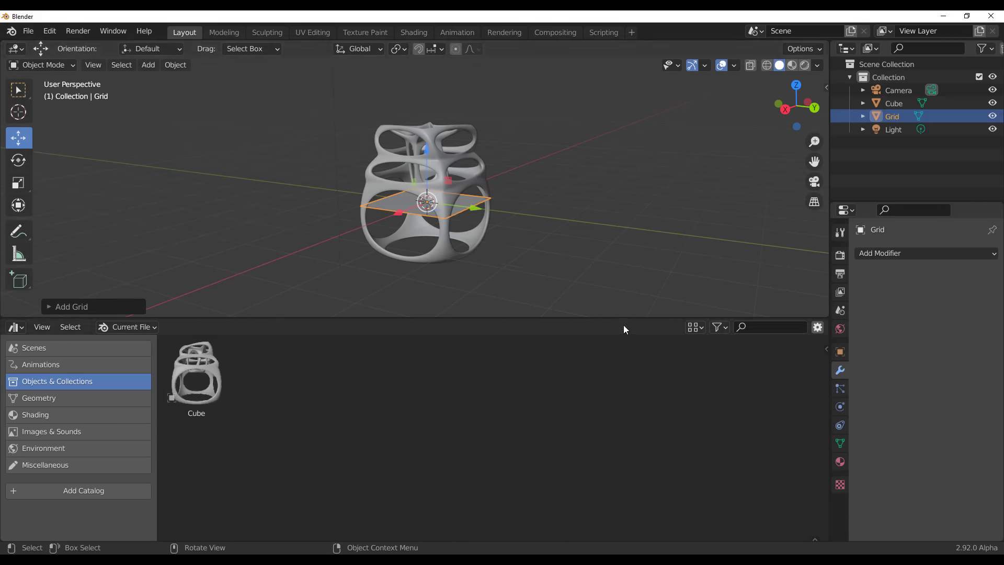
Scale the grid up and move it along the Y axis, clear of the cube object
{"action": "middle_click_drag", "start_coordinate": [518, 243], "coordinate": [535, 250]}
{"action": "key", "text": "s"}
{"action": "left_click", "coordinate": [495, 234]}
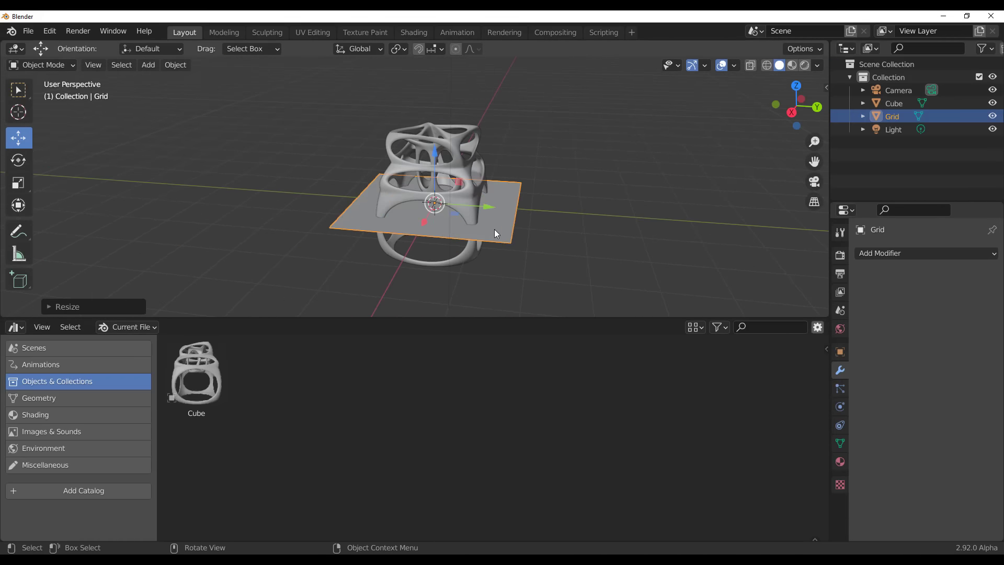
{"action": "left_click_drag", "start_coordinate": [489, 207], "coordinate": [699, 232]}
{"action": "middle_click_drag", "start_coordinate": [765, 269], "coordinate": [661, 259], "text": "shift"}
{"action": "middle_click_drag", "start_coordinate": [649, 201], "coordinate": [647, 199]}
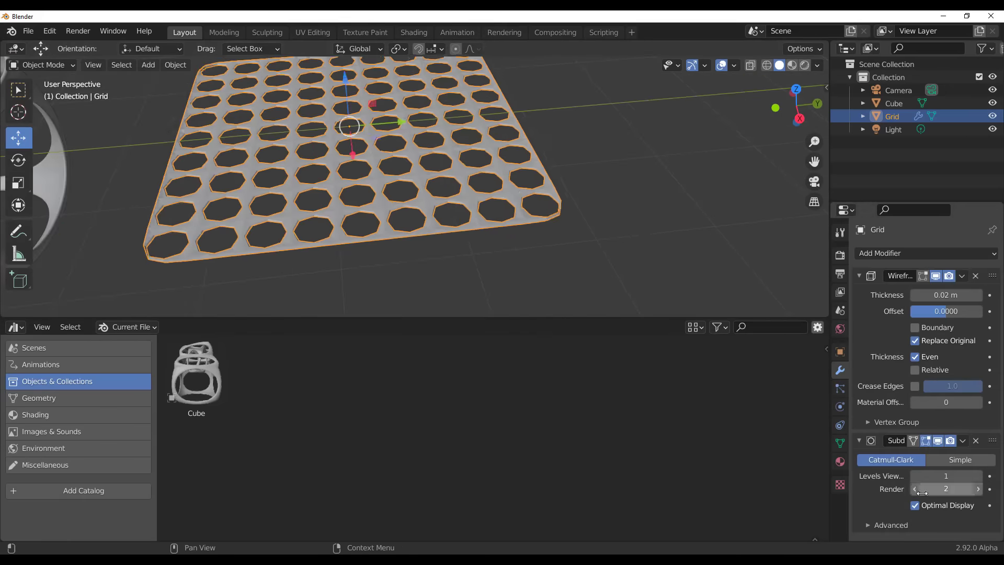
Set the grid's Wireframe modifier thickness to 0.099 m and its Subdivision viewport levels to 2
{"action": "left_click_drag", "start_coordinate": [946, 295], "coordinate": [968, 295]}
{"action": "left_click", "coordinate": [979, 476]}
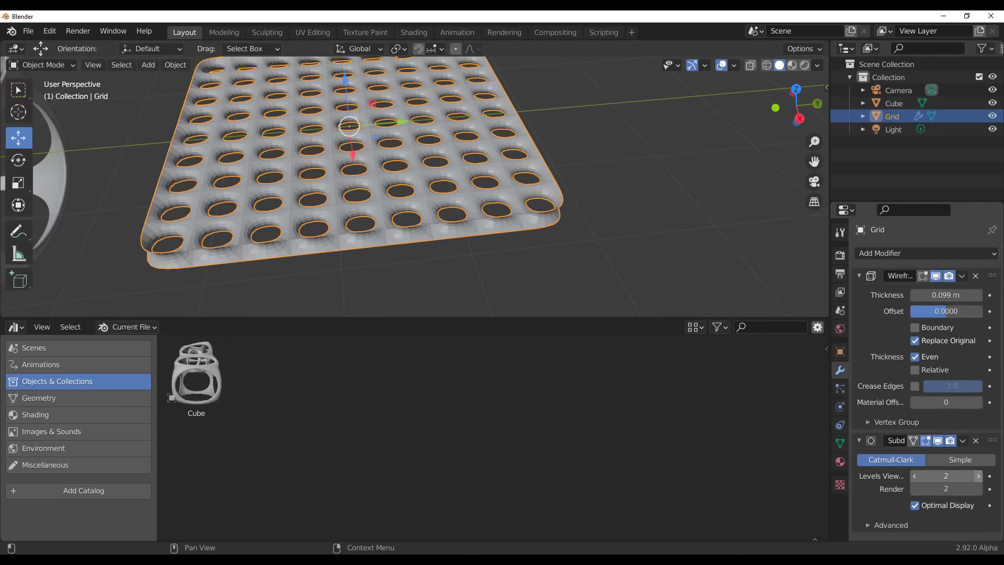
Set the grid's Subdivision viewport levels to 3 and shade the grid smooth
{"action": "middle_click_drag", "start_coordinate": [435, 109], "coordinate": [556, 261]}
{"action": "key", "text": "ctrl+3"}
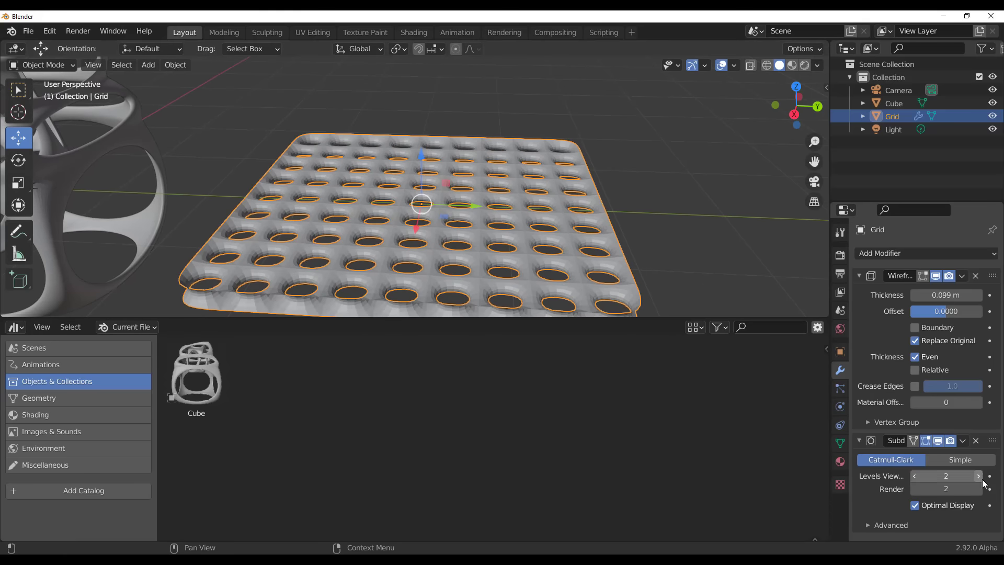
{"action": "right_click", "coordinate": [639, 137]}
{"action": "left_click", "coordinate": [639, 137]}
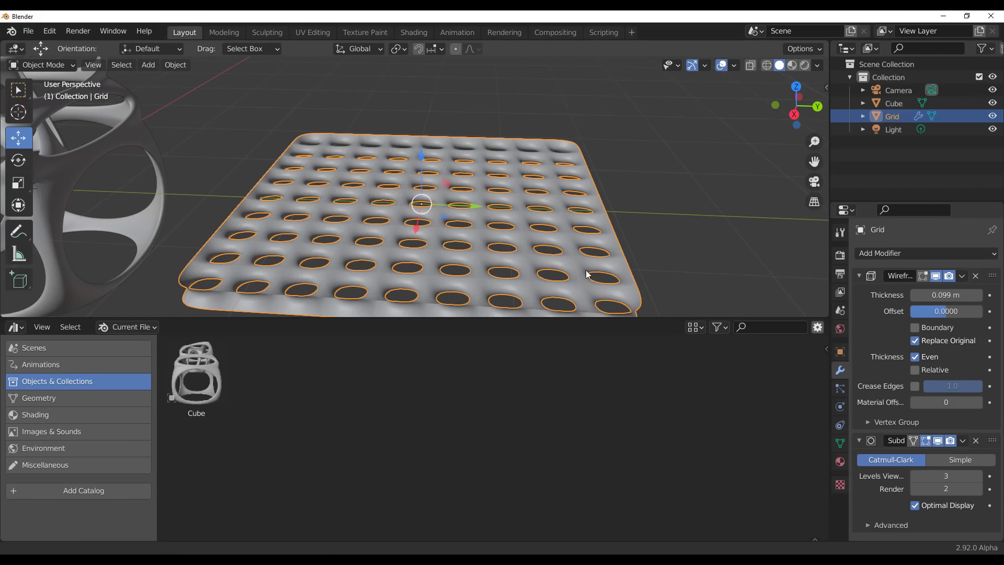
Mark the Grid object as an asset through its ID data
{"action": "middle_click_drag", "start_coordinate": [585, 270], "coordinate": [589, 247], "text": "shift"}
{"action": "right_click", "coordinate": [895, 115]}
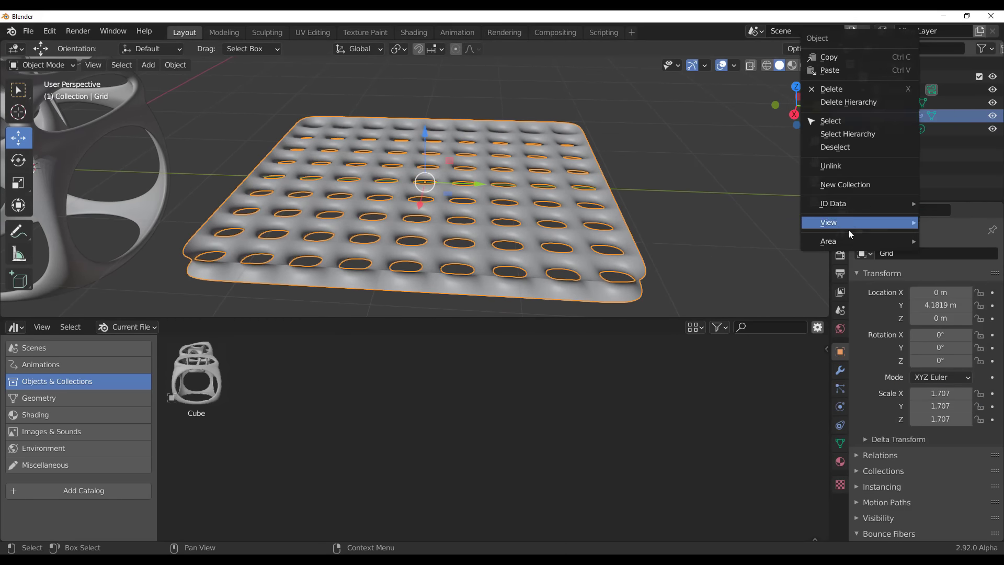
{"action": "mouse_move", "coordinate": [848, 206]}
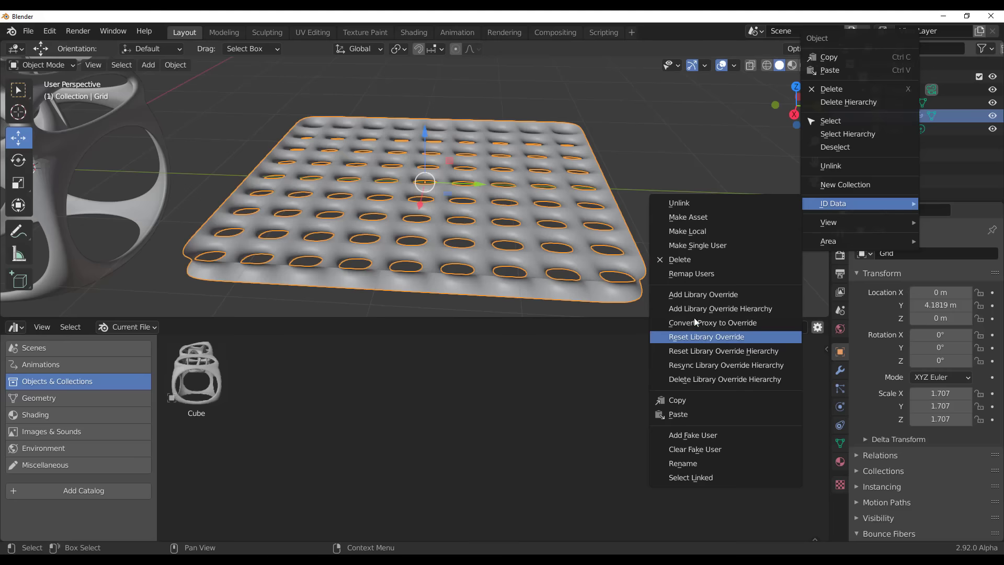
{"action": "left_click", "coordinate": [691, 216]}
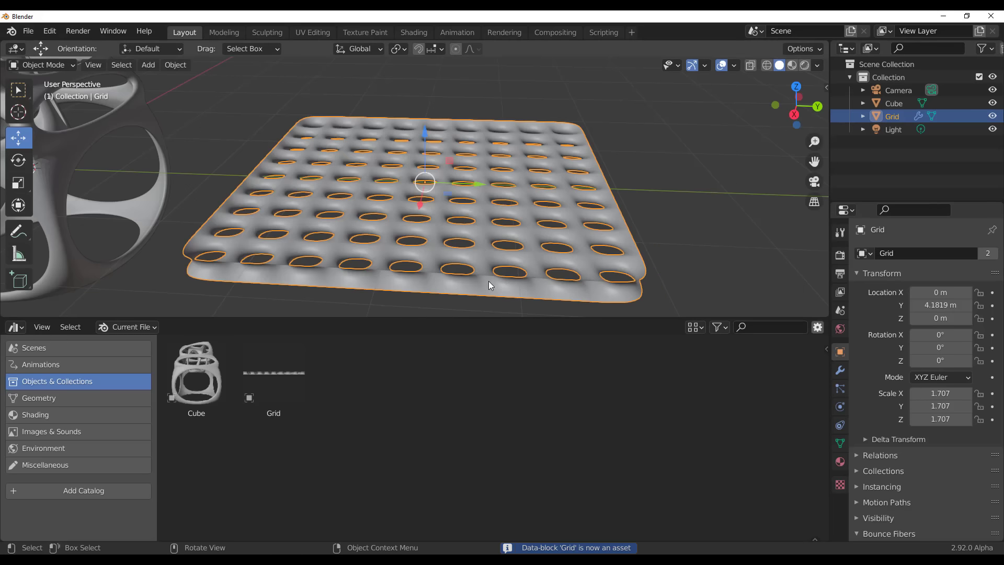
Place a copy of the Cube asset beyond the grid and a copy of the Grid asset on the opposite side of the original cube
{"action": "scroll", "coordinate": [547, 199], "scroll_direction": "down", "scroll_amount": 4}
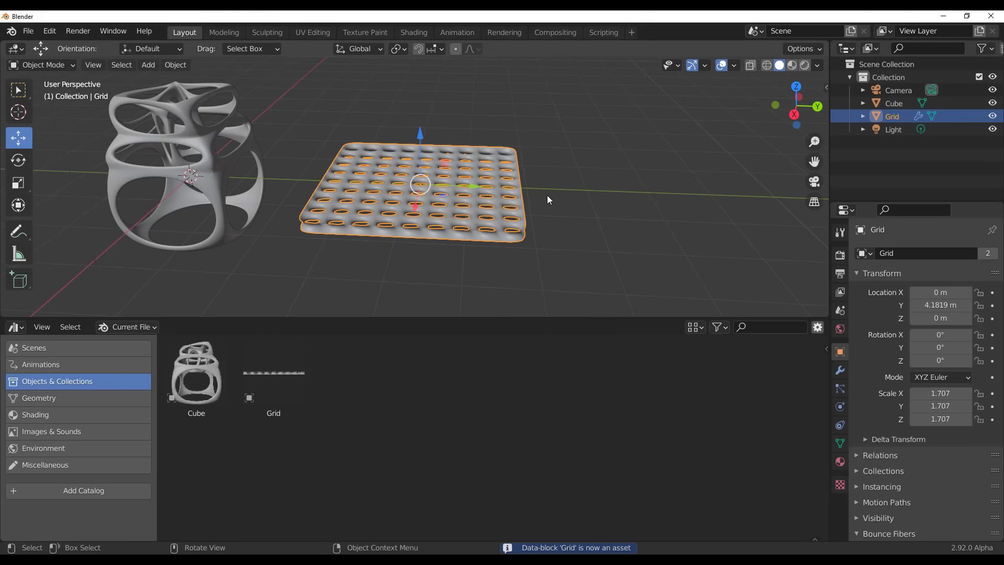
{"action": "scroll", "coordinate": [555, 234], "scroll_direction": "down", "scroll_amount": 3}
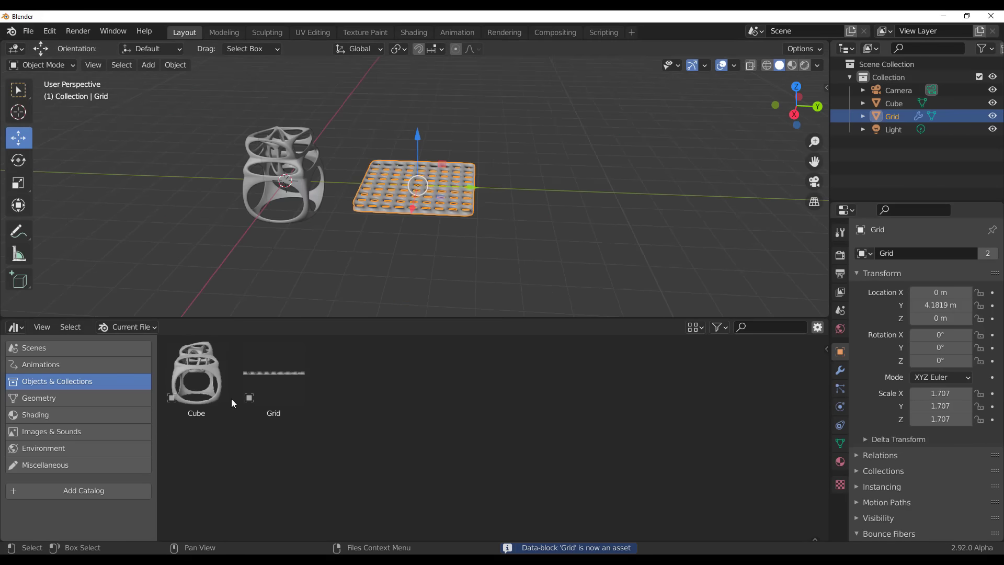
{"action": "left_click", "coordinate": [475, 250]}
{"action": "left_click_drag", "start_coordinate": [201, 399], "coordinate": [632, 186]}
{"action": "left_click_drag", "start_coordinate": [246, 412], "coordinate": [114, 107]}
{"action": "middle_click_drag", "start_coordinate": [189, 209], "coordinate": [325, 187]}
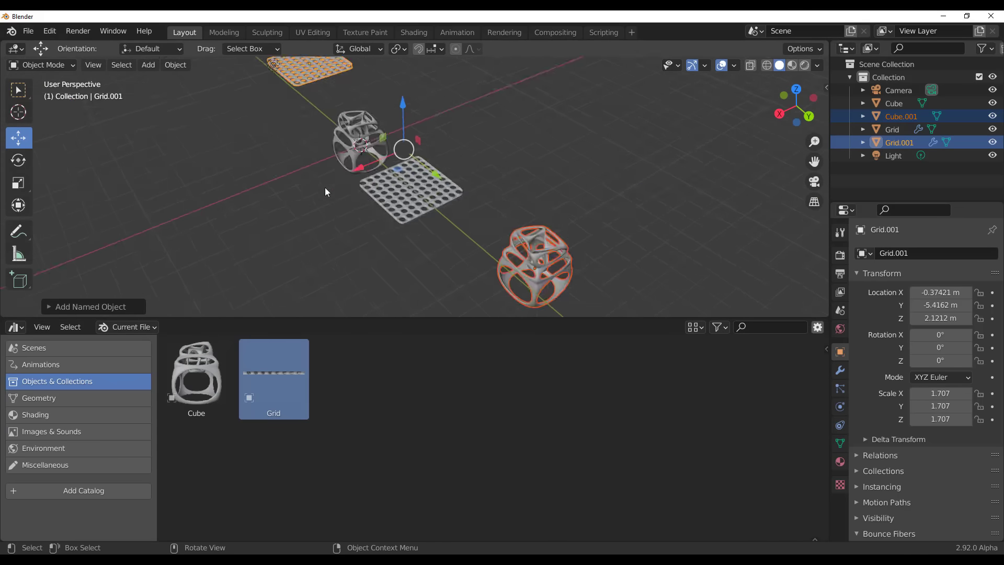
{"action": "scroll", "coordinate": [324, 187], "scroll_direction": "up", "scroll_amount": 4}
{"action": "middle_click_drag", "start_coordinate": [429, 194], "coordinate": [499, 196]}
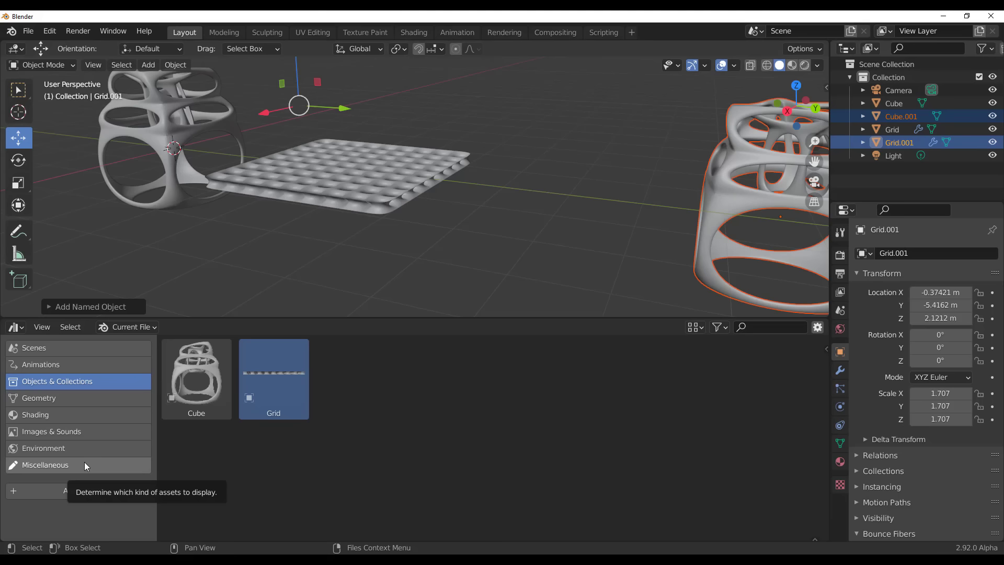
Set the base color of the placed cube copy's material to red and show the viewport in Material Preview shading
{"action": "left_click", "coordinate": [632, 202]}
{"action": "scroll", "coordinate": [598, 174], "scroll_direction": "down", "scroll_amount": 4}
{"action": "middle_click_drag", "start_coordinate": [598, 174], "coordinate": [517, 202]}
{"action": "scroll", "coordinate": [557, 195], "scroll_direction": "up", "scroll_amount": 4}
{"action": "scroll", "coordinate": [556, 196], "scroll_direction": "down", "scroll_amount": 3}
{"action": "left_click", "coordinate": [516, 202]}
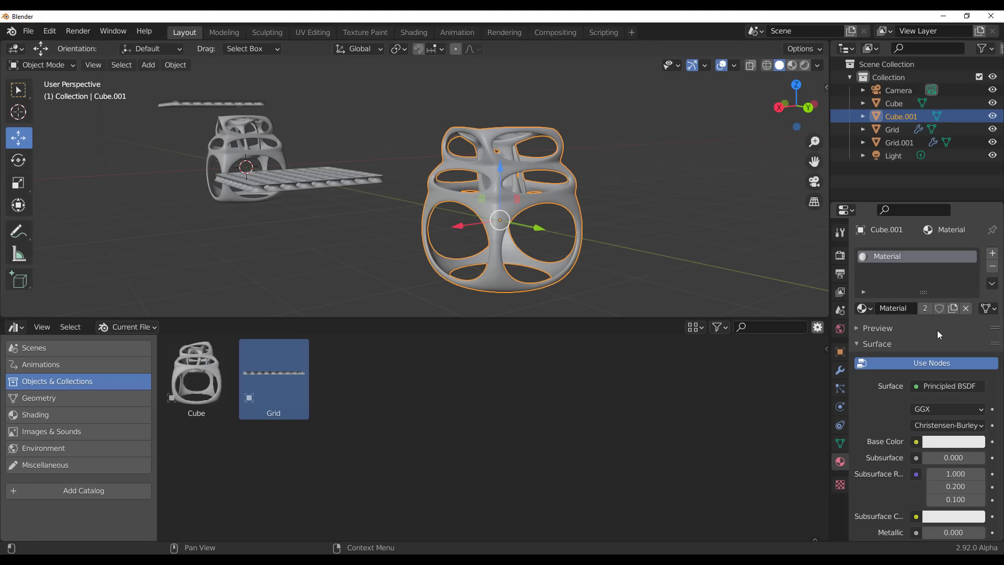
{"action": "left_click", "coordinate": [955, 444]}
{"action": "left_click", "coordinate": [933, 309]}
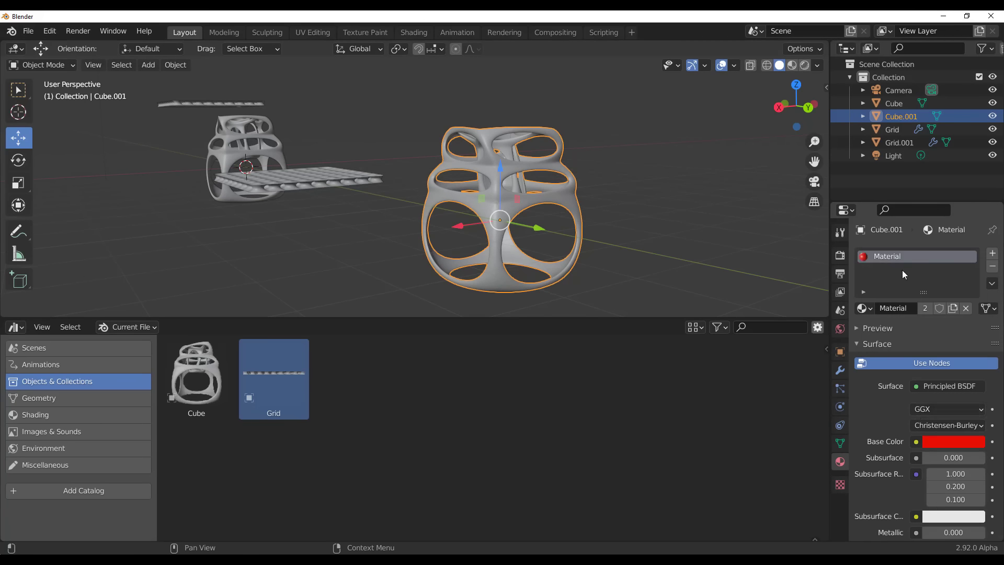
{"action": "left_click", "coordinate": [792, 68]}
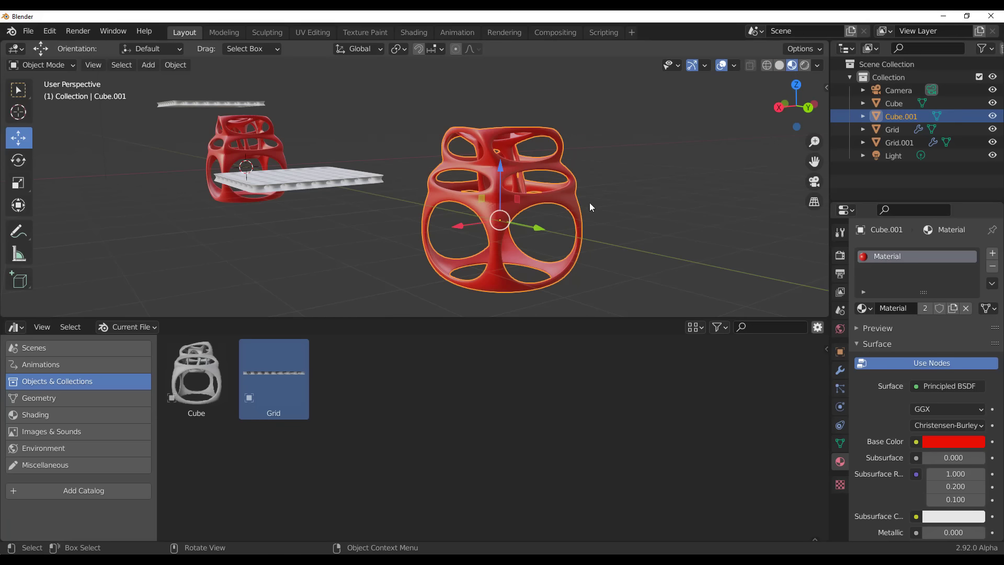
{"action": "middle_click_drag", "start_coordinate": [604, 230], "coordinate": [548, 222], "text": "shift"}
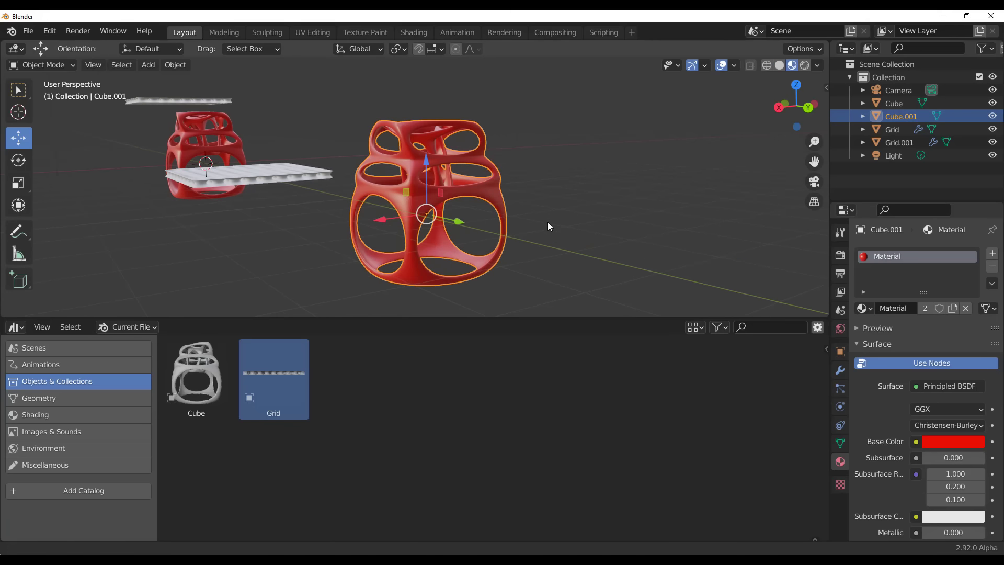
Add a second material slot to Cube.001 with a new material whose base color is blue
{"action": "left_click", "coordinate": [993, 255]}
{"action": "left_click", "coordinate": [888, 340]}
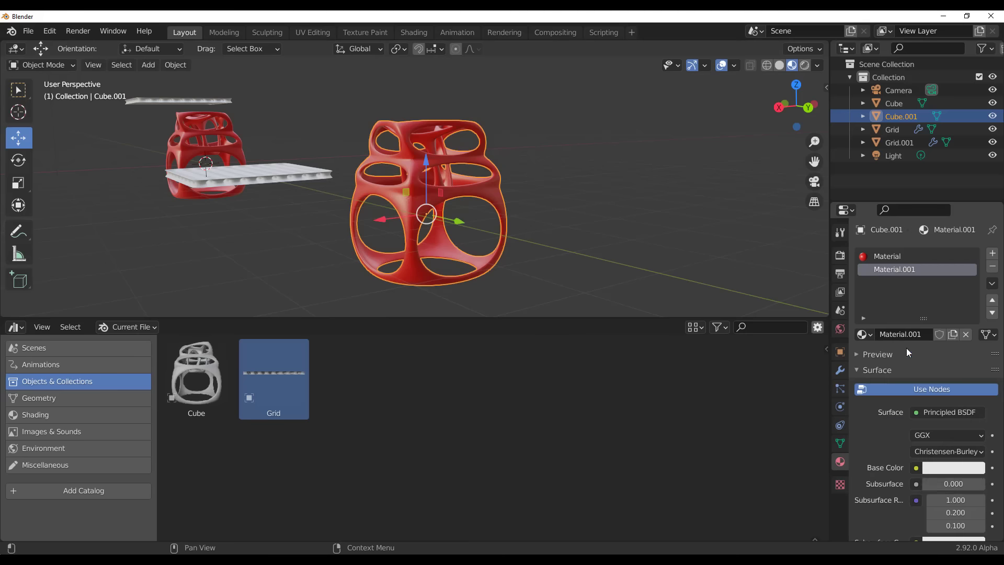
{"action": "left_click", "coordinate": [959, 471]}
{"action": "left_click", "coordinate": [959, 303]}
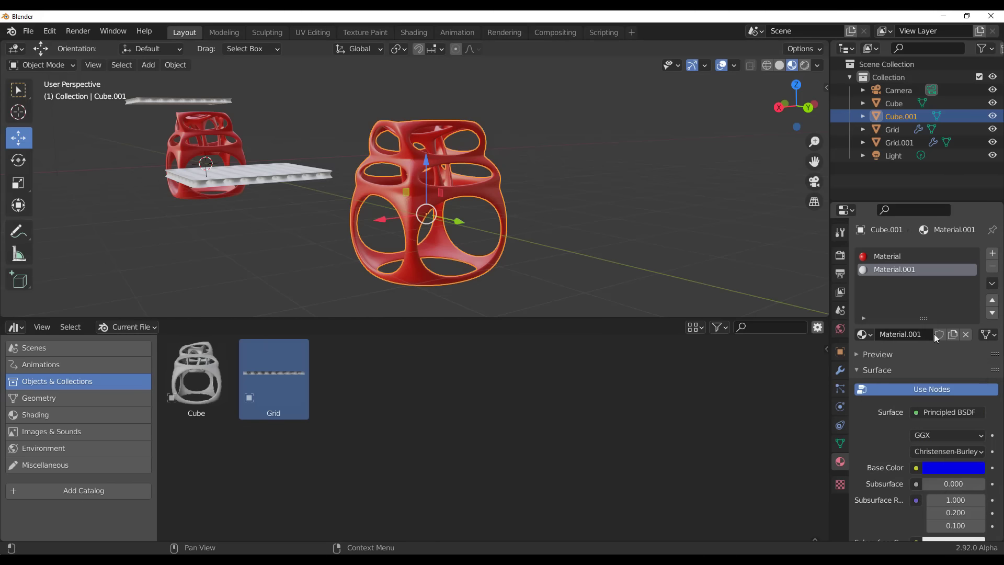
Add a third material slot to Cube.001 with a new green material, base color hue 0.311 and saturation 1.000
{"action": "left_click", "coordinate": [993, 255]}
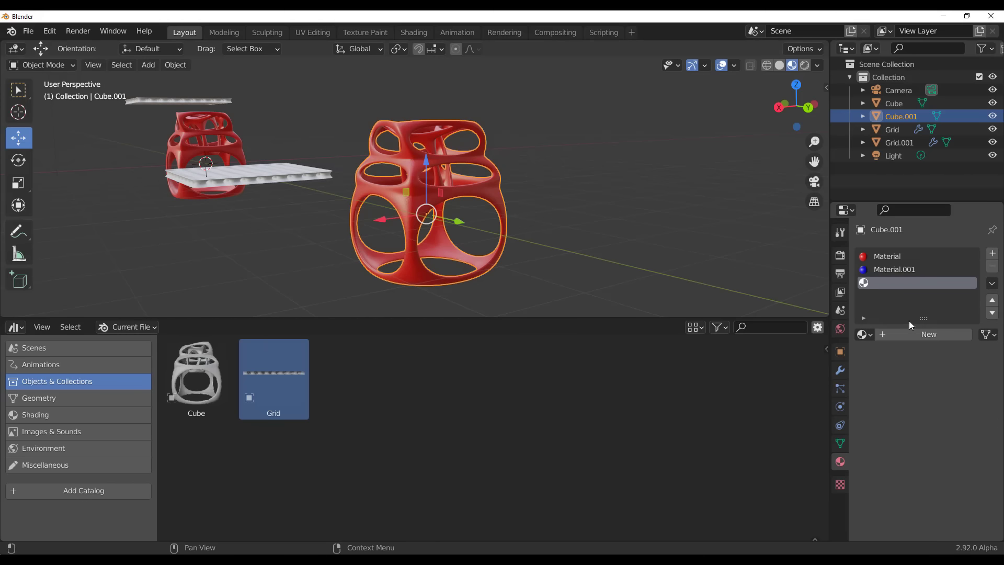
{"action": "left_click", "coordinate": [914, 334]}
{"action": "left_click", "coordinate": [952, 468]}
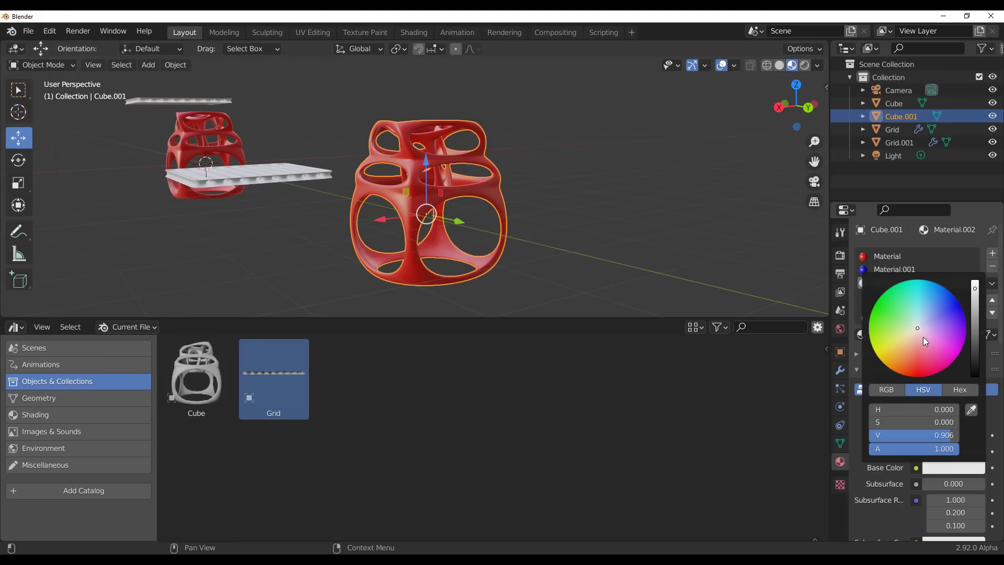
{"action": "left_click_drag", "start_coordinate": [906, 323], "coordinate": [875, 310]}
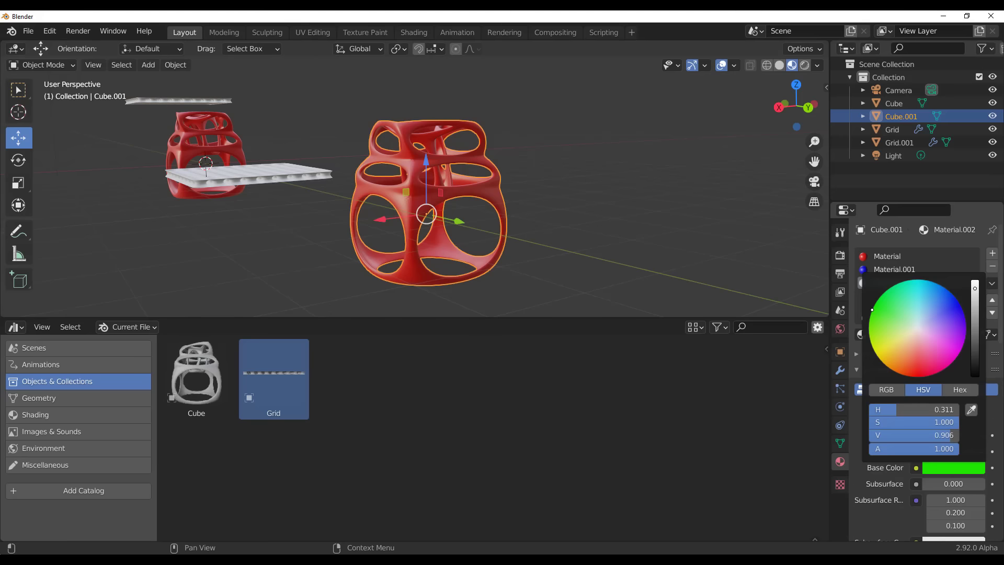
Rename the blue material as b
{"action": "left_click", "coordinate": [895, 255]}
{"action": "left_click", "coordinate": [895, 268]}
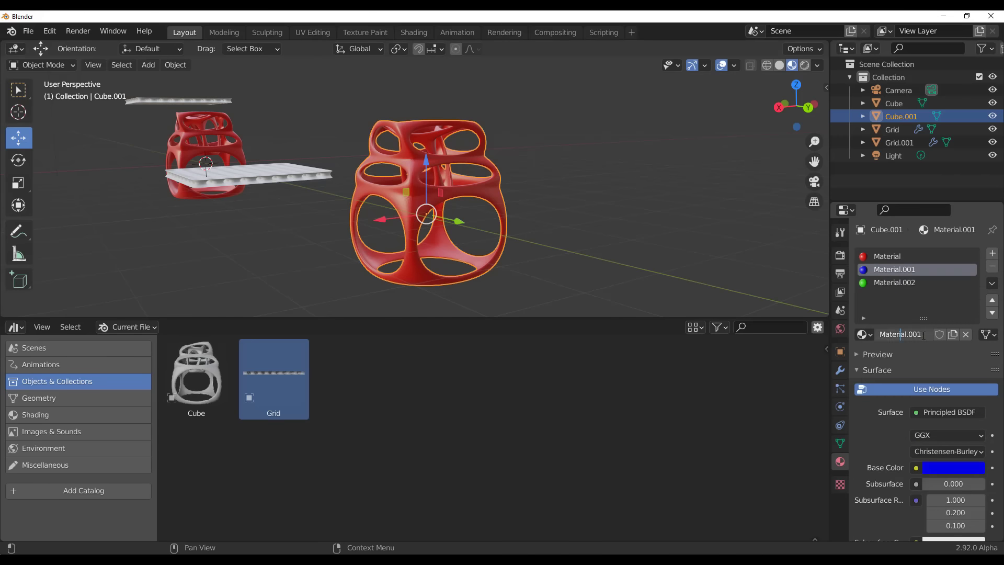
{"action": "type", "text": "b"}
{"action": "key", "text": "Return"}
Rename the green material as g and the red material as r
{"action": "left_click", "coordinate": [895, 281]}
{"action": "left_click", "coordinate": [915, 335]}
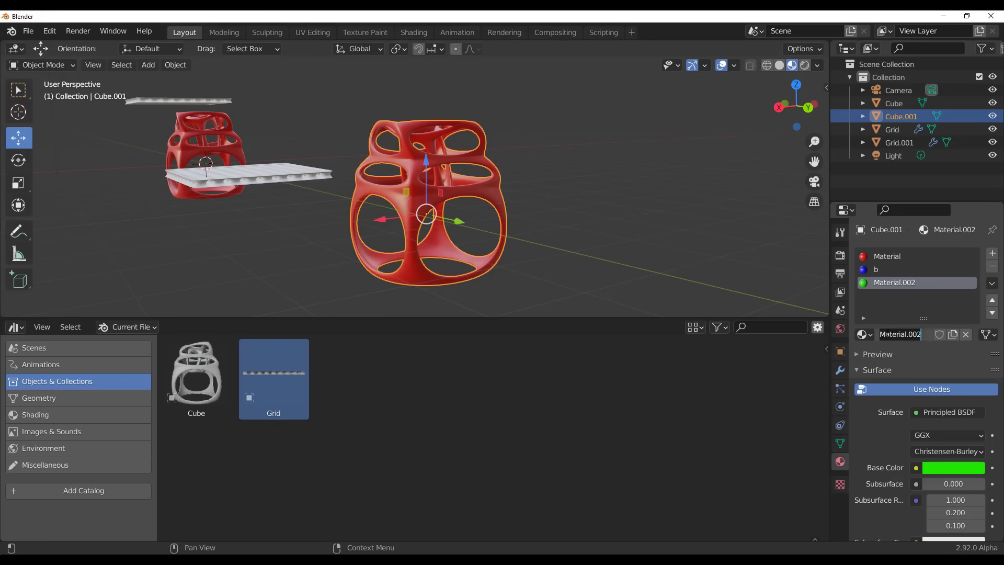
{"action": "type", "text": "g"}
{"action": "key", "text": "Return"}
{"action": "left_click", "coordinate": [886, 257]}
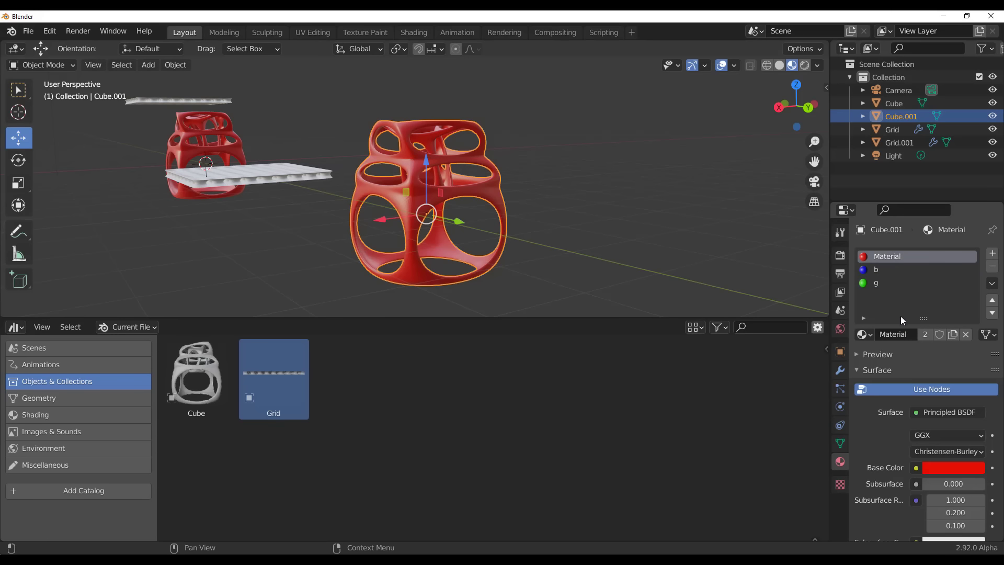
{"action": "left_click", "coordinate": [908, 334]}
Reveal the materials nested under Cube.001 in the scene hierarchy and mark material r as an asset
{"action": "left_click", "coordinate": [863, 116]}
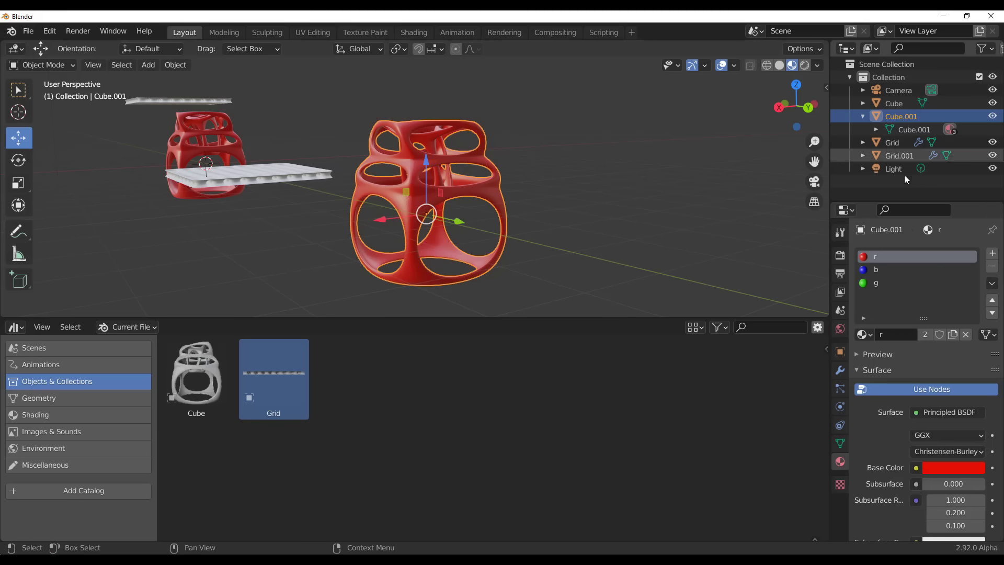
{"action": "left_click", "coordinate": [876, 130]}
{"action": "left_click", "coordinate": [912, 142]}
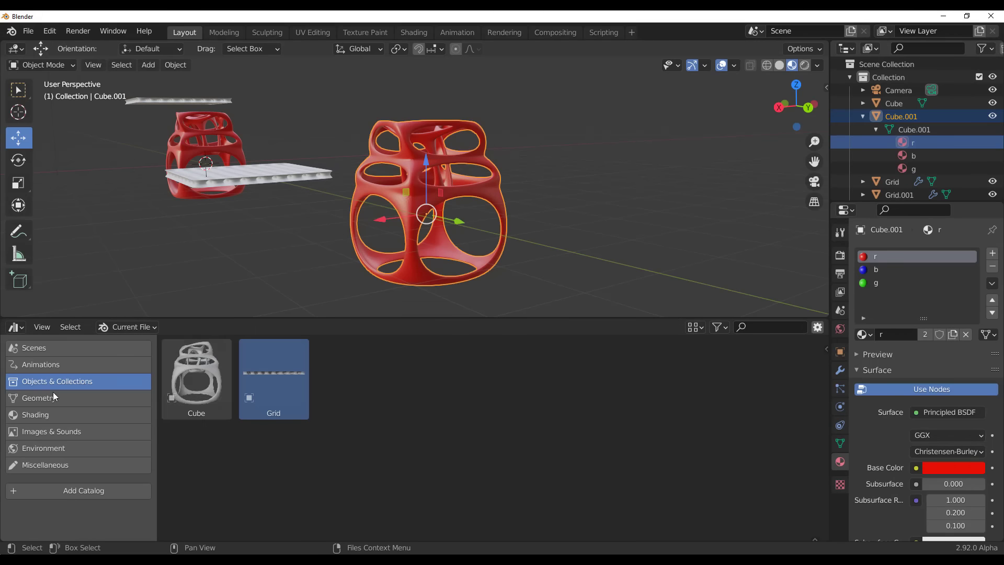
{"action": "left_click", "coordinate": [912, 160], "text": "shift"}
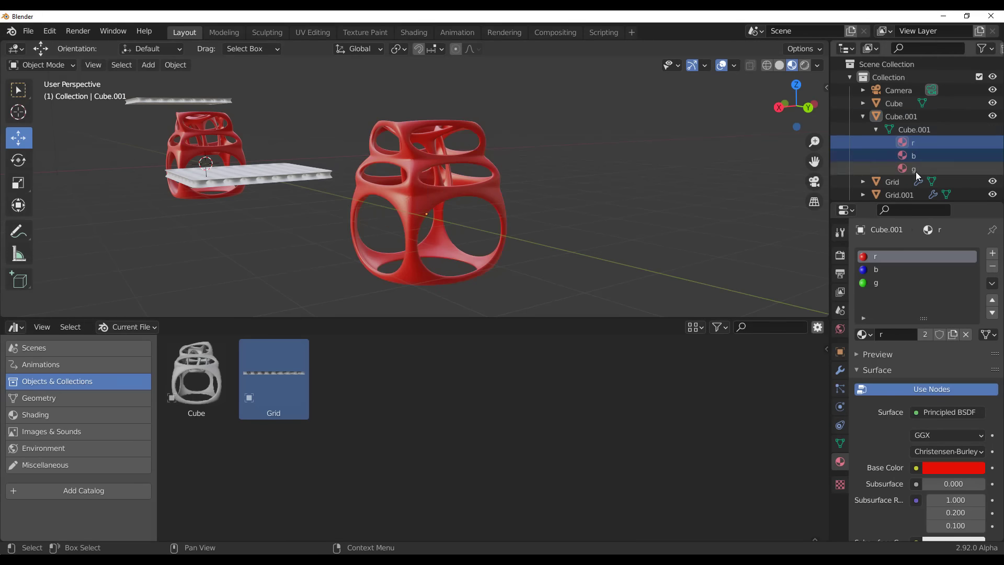
{"action": "right_click", "coordinate": [911, 143]}
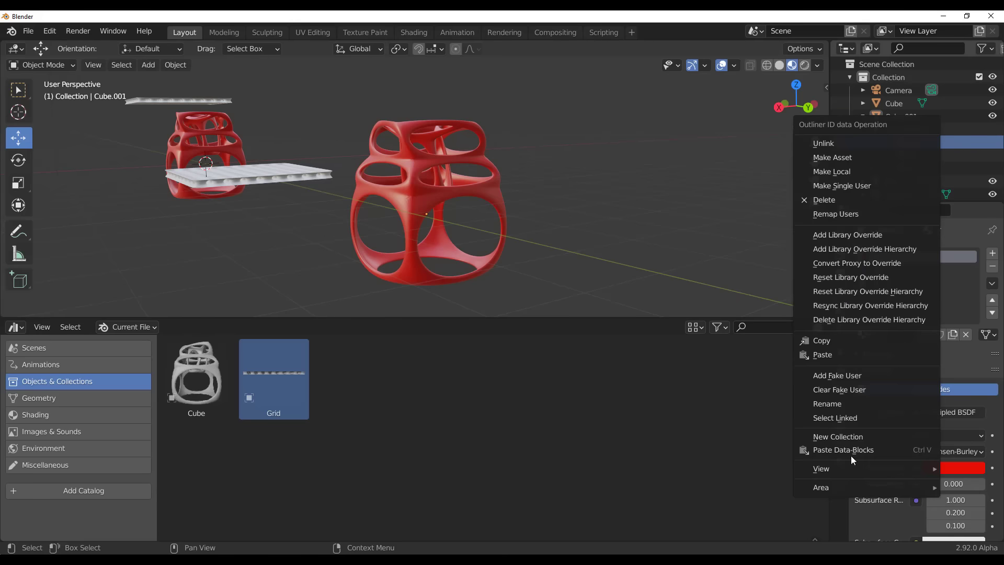
{"action": "mouse_move", "coordinate": [855, 480]}
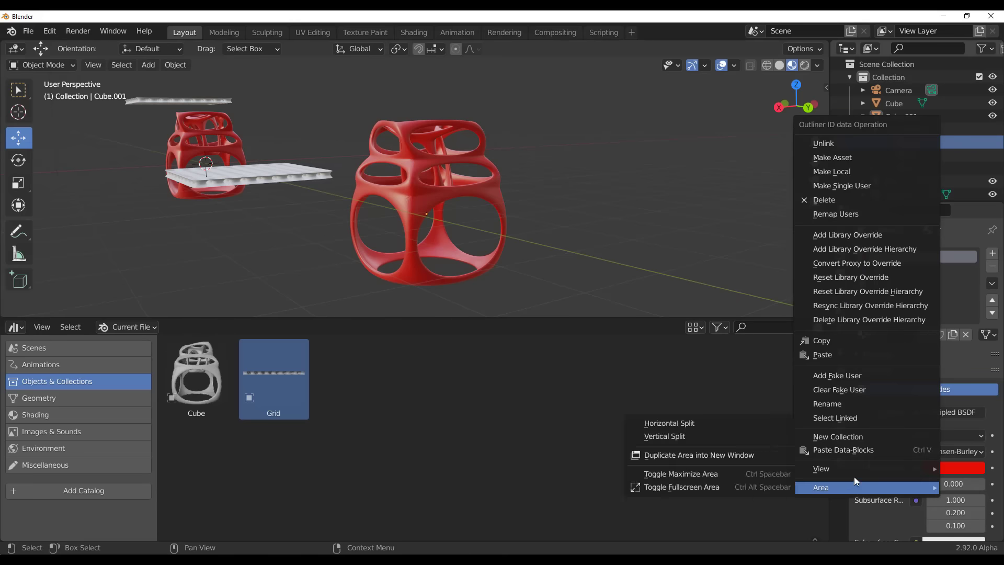
{"action": "left_click", "coordinate": [840, 158]}
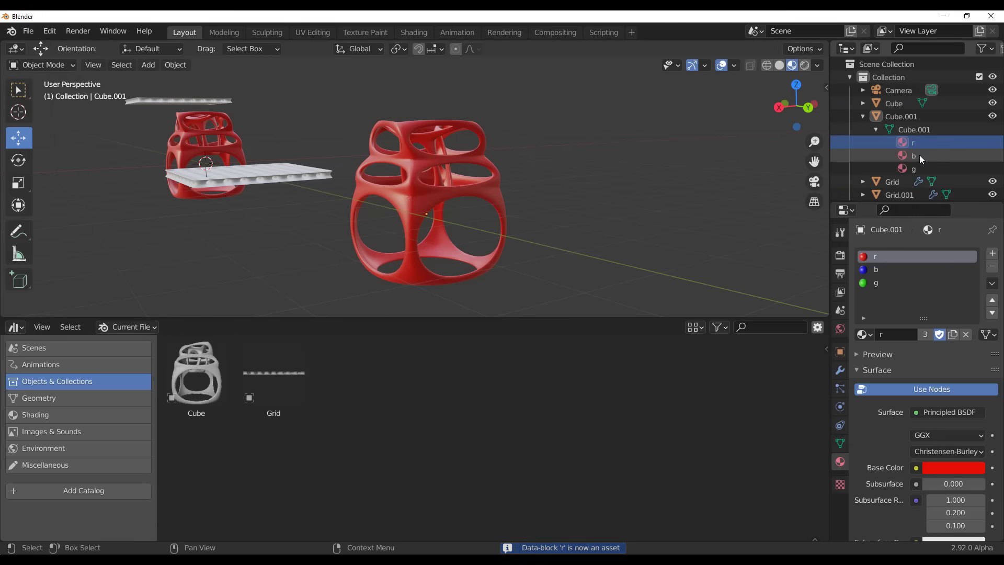
Show the Shading category in the Asset Browser and mark material b as an asset
{"action": "left_click", "coordinate": [52, 416]}
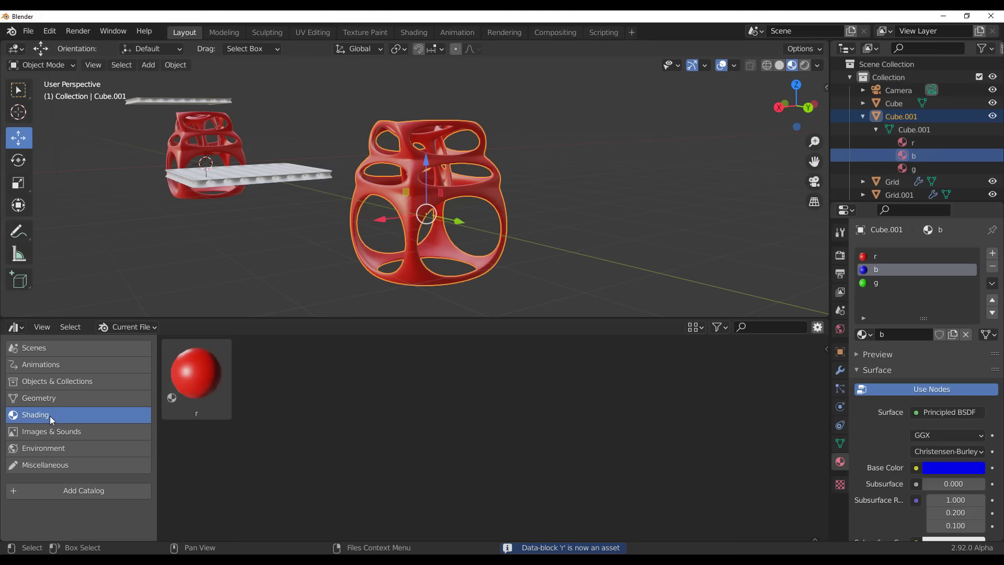
{"action": "right_click", "coordinate": [935, 154]}
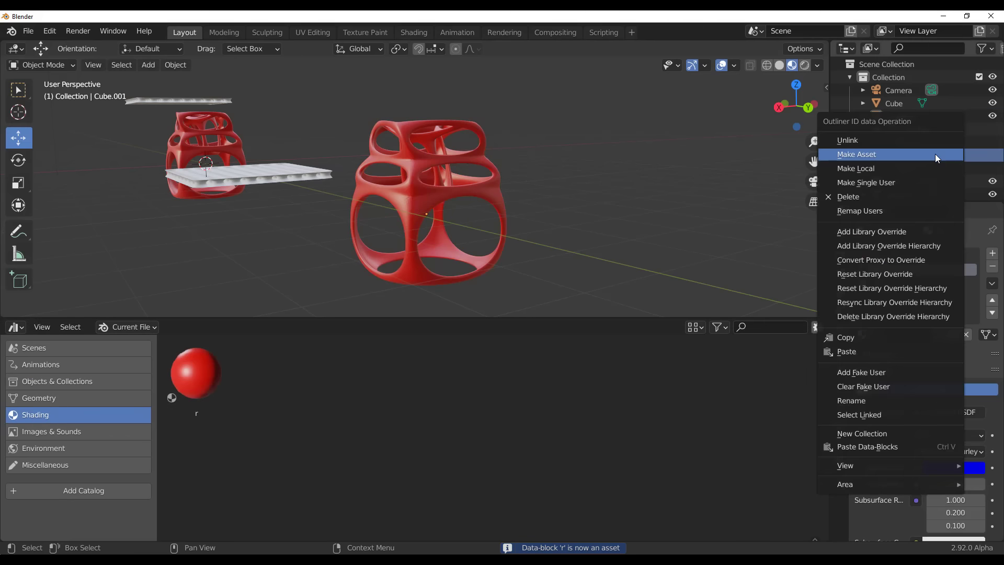
{"action": "left_click", "coordinate": [884, 156]}
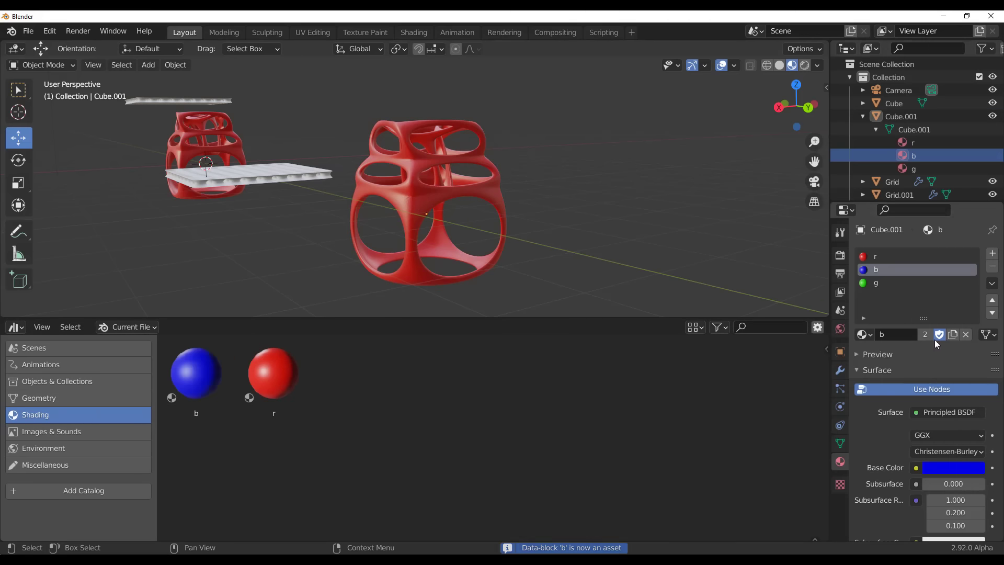
Try to mark material g as an asset from the material slots, and check the Geometry asset category for it
{"action": "left_click", "coordinate": [881, 281]}
{"action": "right_click", "coordinate": [882, 281]}
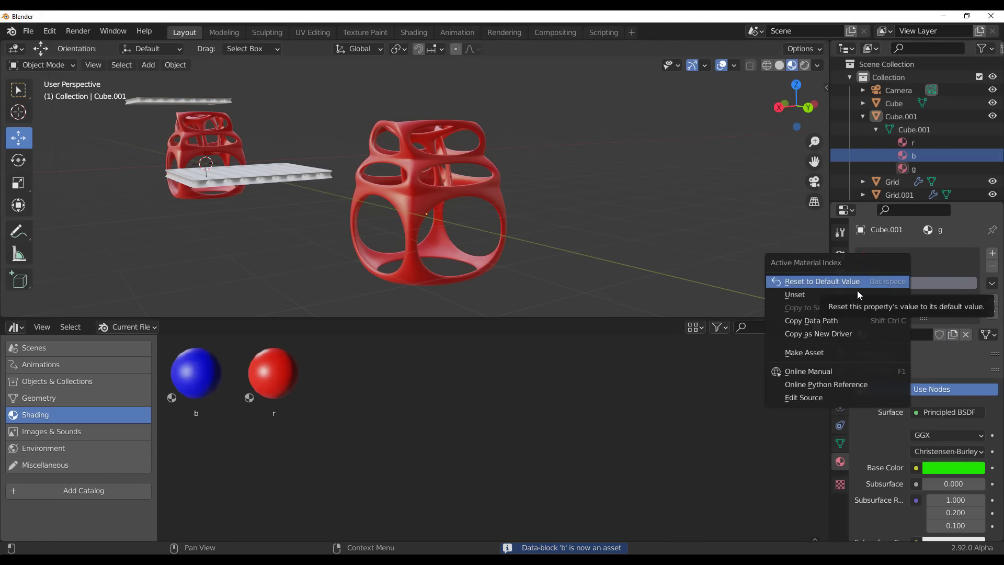
{"action": "left_click", "coordinate": [815, 352]}
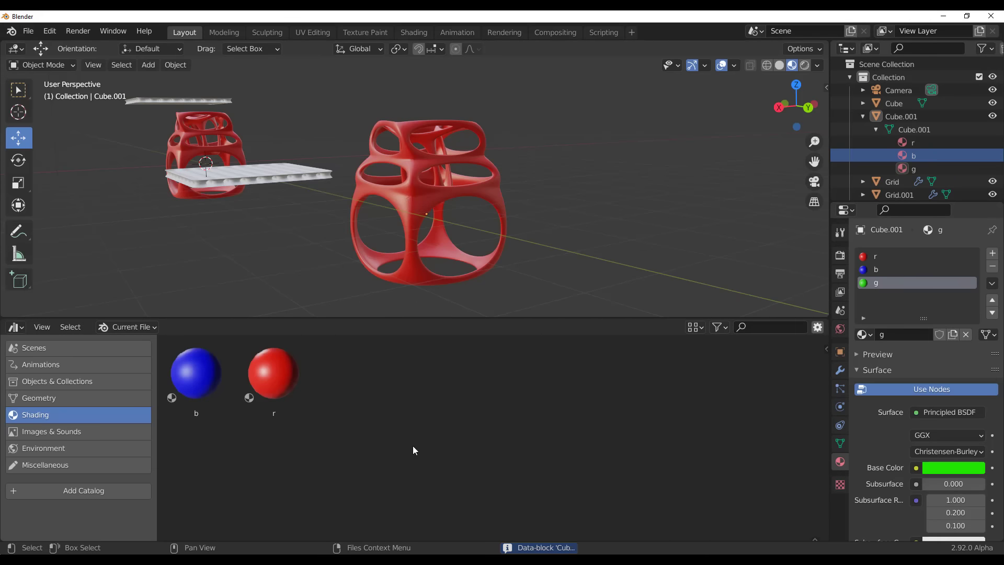
{"action": "left_click", "coordinate": [93, 401]}
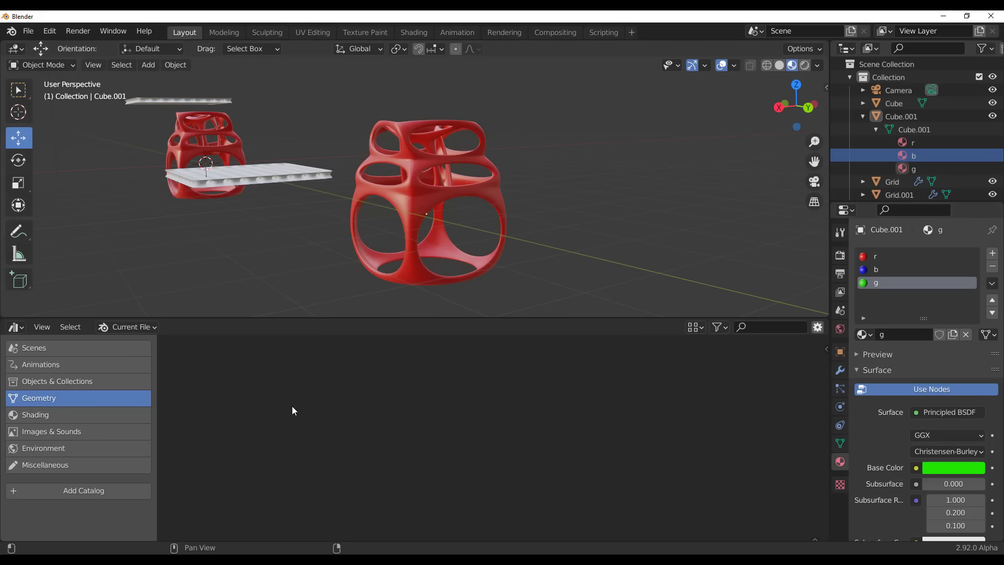
Return to the Shading asset category and mark material g as an asset from the scene hierarchy
{"action": "left_click", "coordinate": [79, 415]}
{"action": "right_click", "coordinate": [922, 173]}
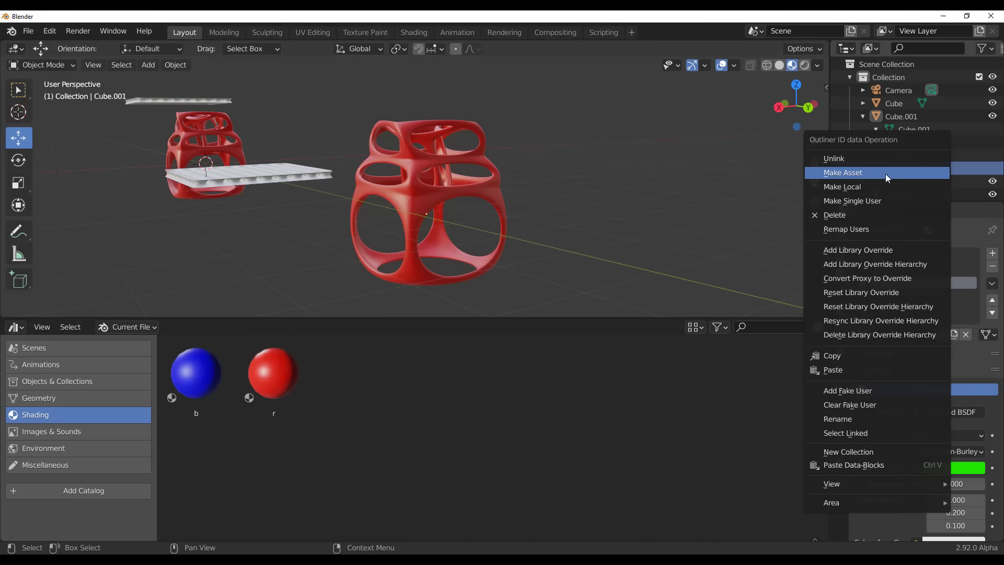
{"action": "left_click", "coordinate": [871, 174]}
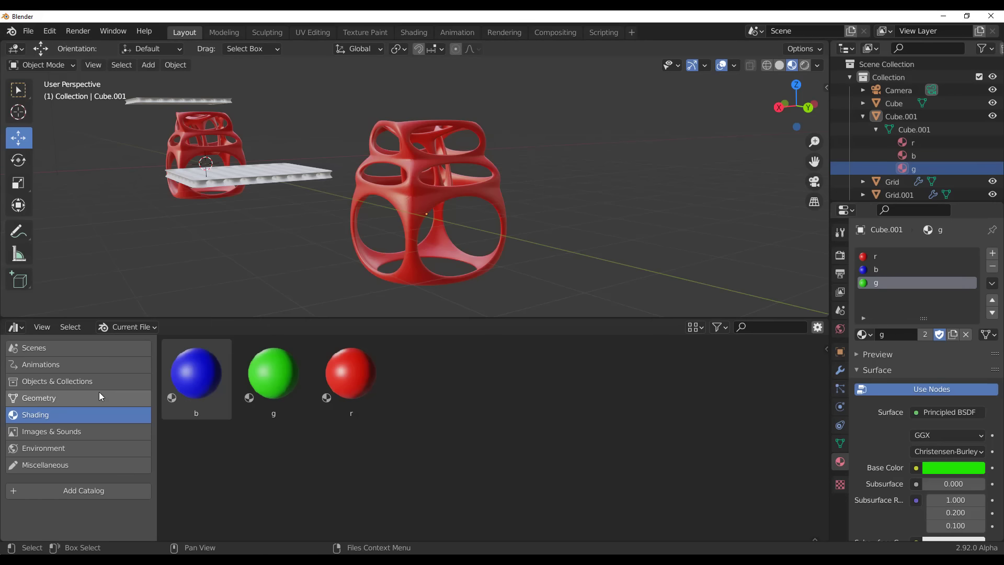
Try to delete an asset from the Objects & Collections category, and expand the Asset Browser's sidebar region
{"action": "left_click", "coordinate": [86, 381]}
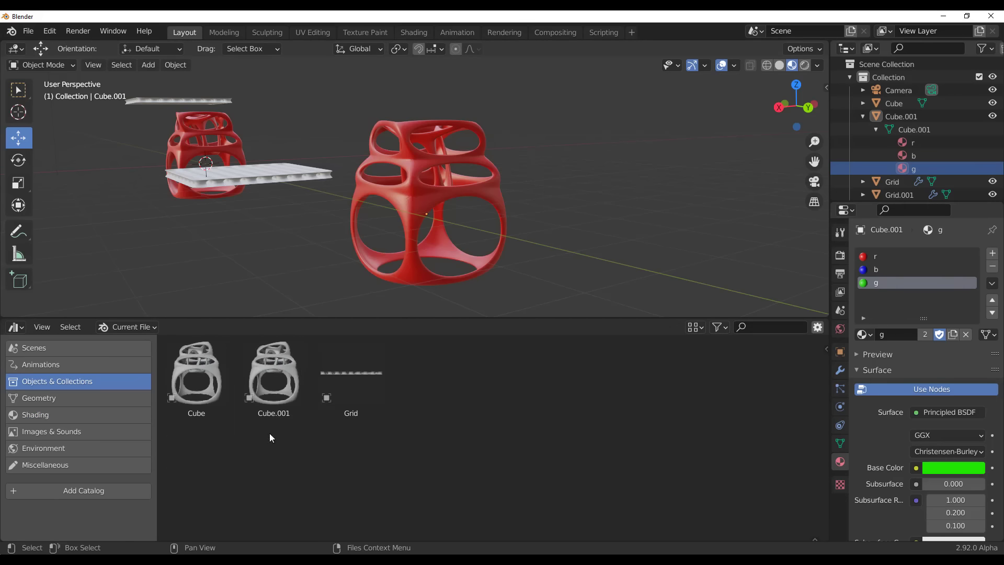
{"action": "key", "text": "Delete"}
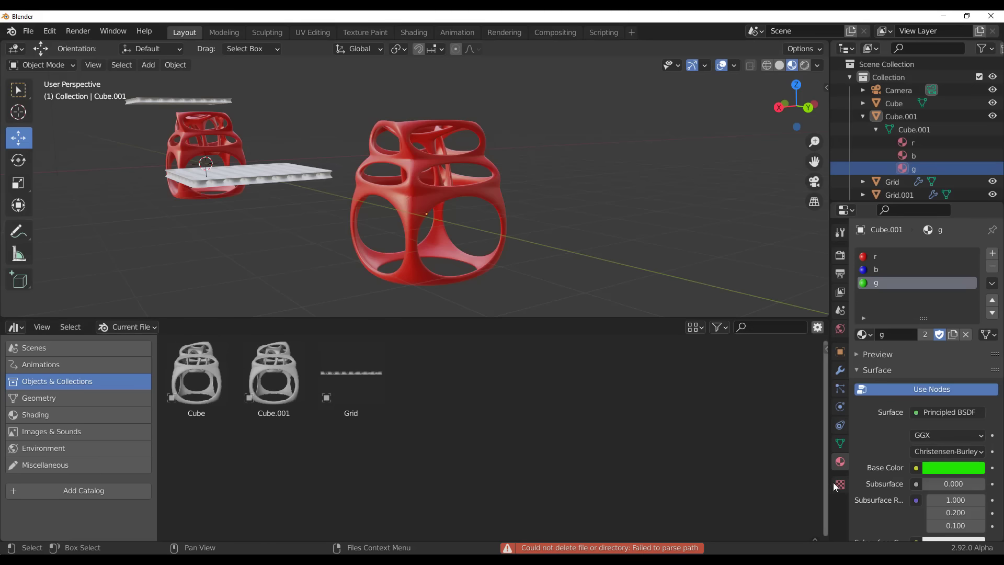
{"action": "left_click", "coordinate": [828, 352]}
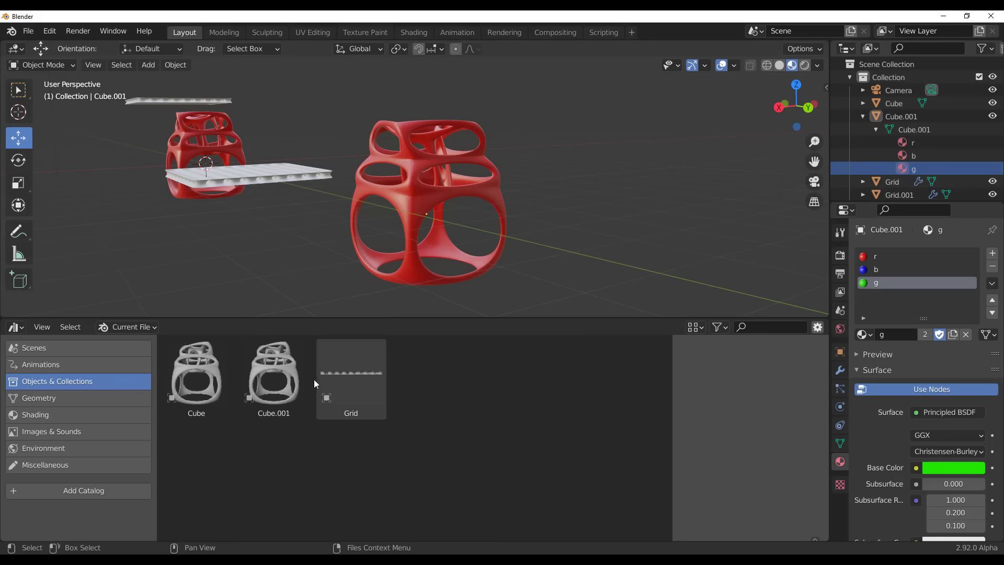
Assign the green material asset g from the Shading category to the perforated cube at the world origin
{"action": "scroll", "coordinate": [362, 232], "scroll_direction": "down", "scroll_amount": 4}
{"action": "middle_click_drag", "start_coordinate": [365, 233], "coordinate": [430, 266]}
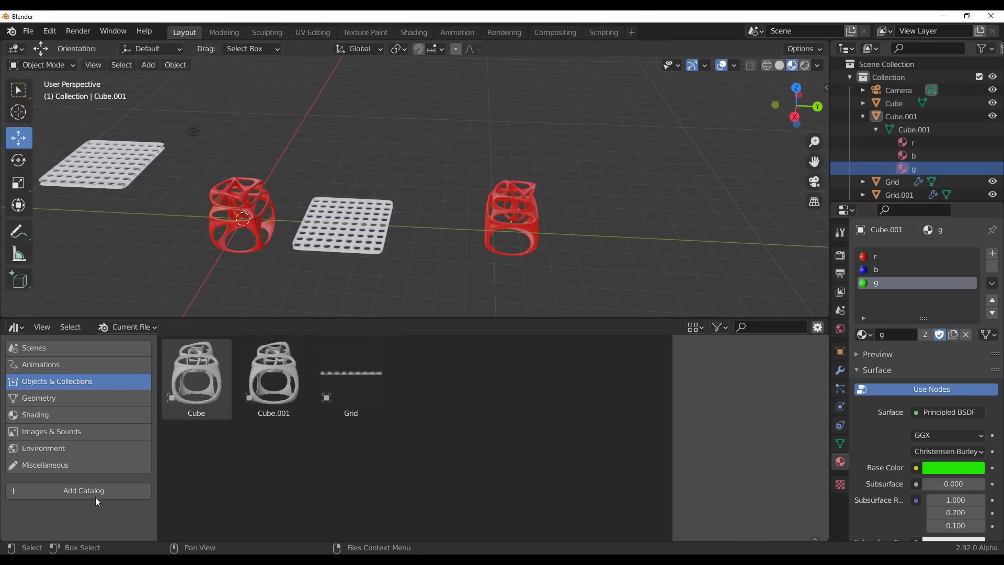
{"action": "left_click", "coordinate": [60, 413]}
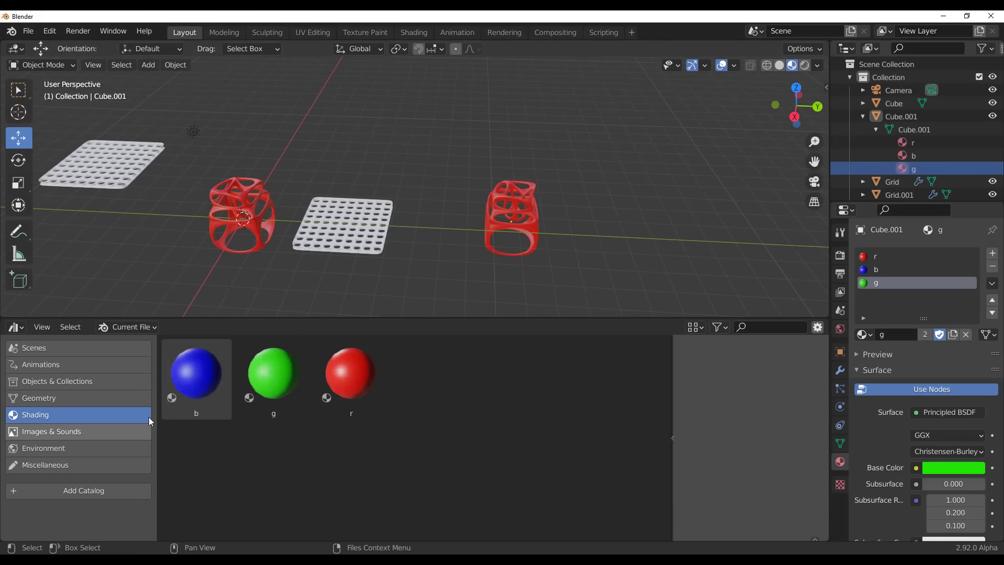
{"action": "mouse_move", "coordinate": [261, 388]}
{"action": "left_mouse_down"}
{"action": "mouse_move", "coordinate": [269, 217]}
{"action": "mouse_move", "coordinate": [257, 232]}
{"action": "left_mouse_up"}
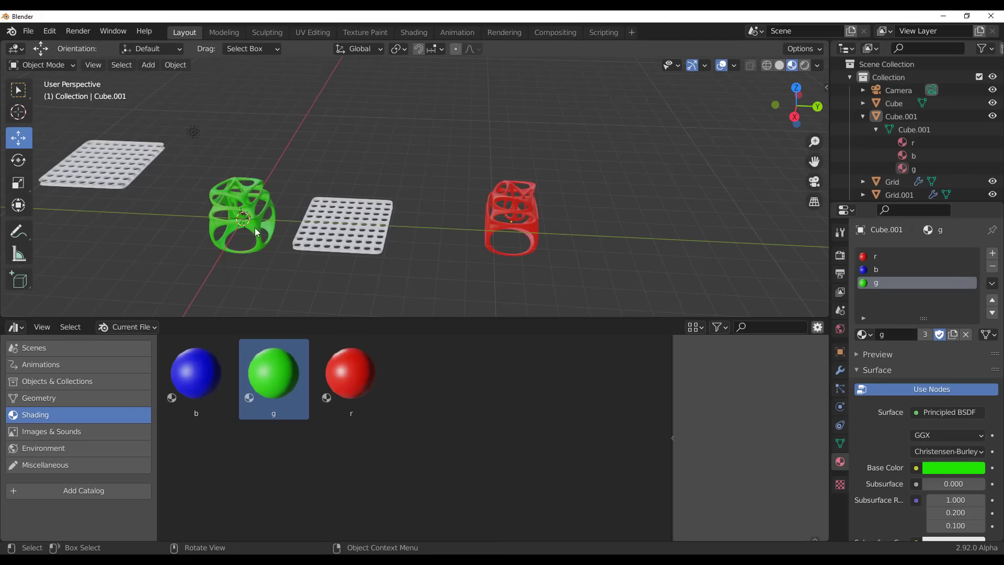
Assign blue material asset b to the grid beside the green cube and red material asset r to the other grid
{"action": "middle_click_drag", "start_coordinate": [372, 237], "coordinate": [460, 250]}
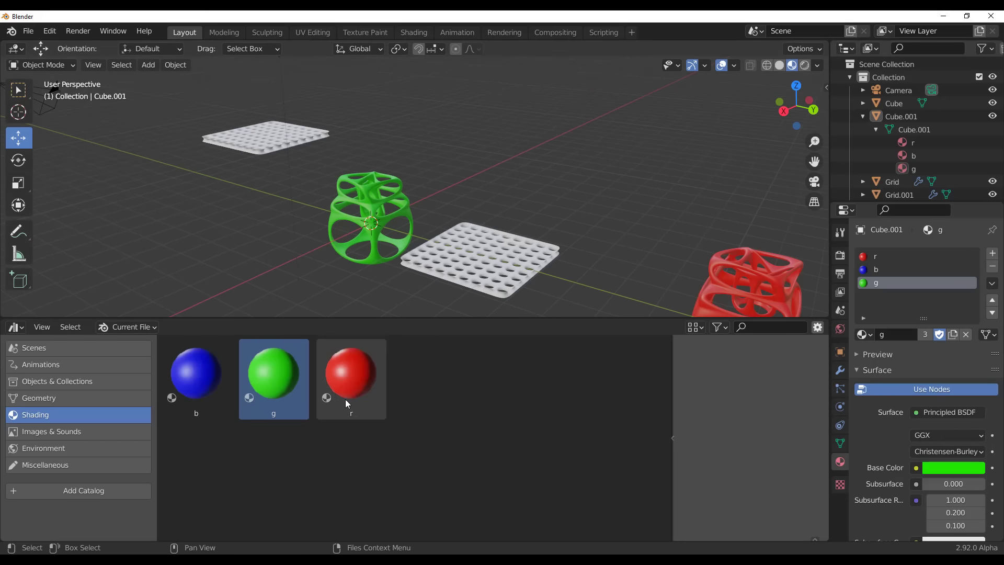
{"action": "left_click_drag", "start_coordinate": [193, 397], "coordinate": [498, 294]}
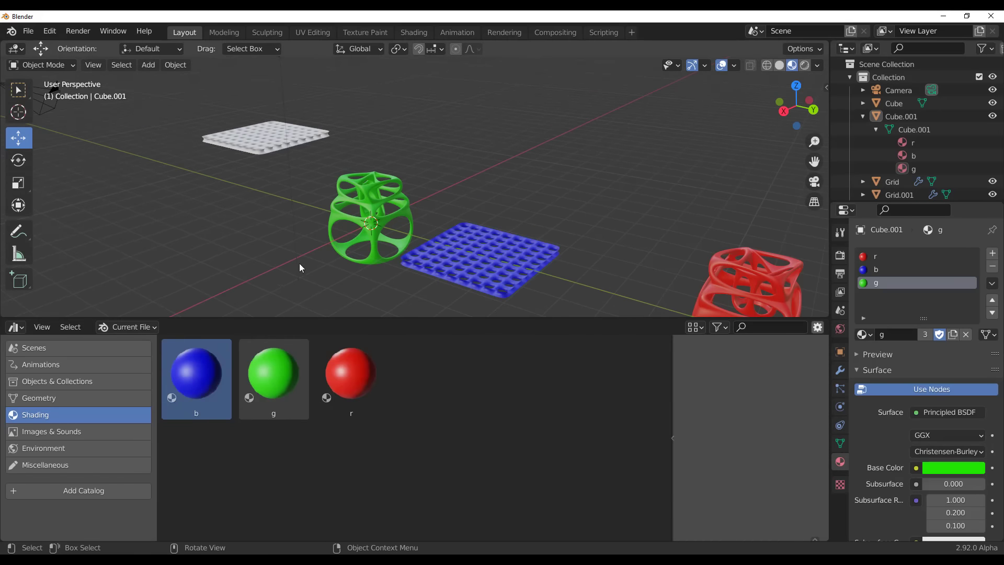
{"action": "middle_click_drag", "start_coordinate": [299, 263], "coordinate": [361, 309]}
{"action": "left_click_drag", "start_coordinate": [360, 370], "coordinate": [183, 157]}
{"action": "middle_click_drag", "start_coordinate": [183, 157], "coordinate": [442, 195]}
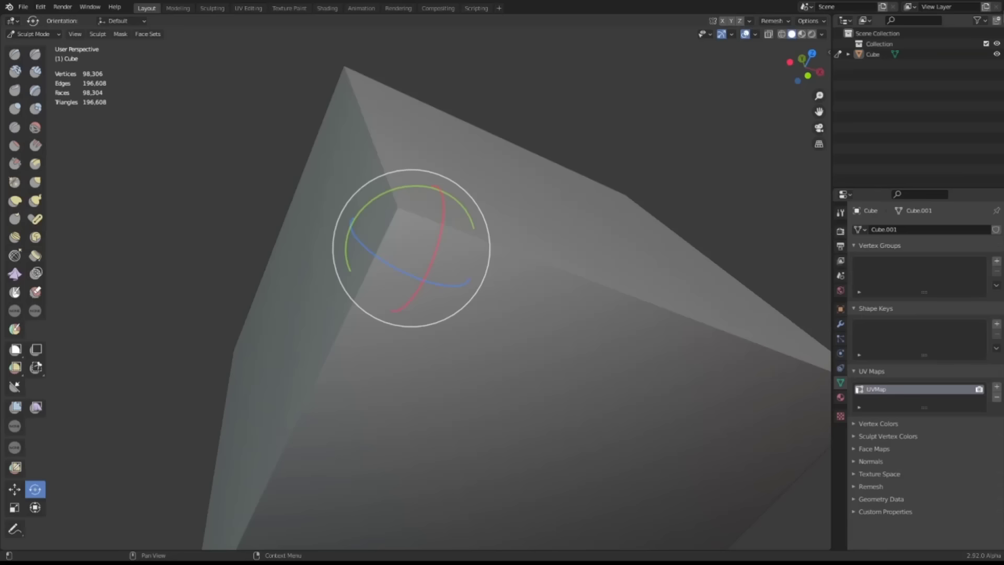
Twist two upper corners of the dense cube into curled shapes with the elastic Rotate tool
{"action": "mouse_move", "coordinate": [375, 205]}
{"action": "left_mouse_down"}
{"action": "mouse_move", "coordinate": [359, 251]}
{"action": "mouse_move", "coordinate": [389, 364]}
{"action": "mouse_move", "coordinate": [592, 383]}
{"action": "mouse_move", "coordinate": [465, 324]}
{"action": "mouse_move", "coordinate": [386, 180]}
{"action": "mouse_move", "coordinate": [314, 224]}
{"action": "mouse_move", "coordinate": [532, 415]}
{"action": "mouse_move", "coordinate": [556, 373]}
{"action": "mouse_move", "coordinate": [399, 112]}
{"action": "mouse_move", "coordinate": [240, 336]}
{"action": "mouse_move", "coordinate": [385, 464]}
{"action": "mouse_move", "coordinate": [395, 173]}
{"action": "mouse_move", "coordinate": [336, 291]}
{"action": "mouse_move", "coordinate": [489, 354]}
{"action": "mouse_move", "coordinate": [392, 224]}
{"action": "mouse_move", "coordinate": [569, 364]}
{"action": "mouse_move", "coordinate": [385, 135]}
{"action": "mouse_move", "coordinate": [265, 257]}
{"action": "mouse_move", "coordinate": [298, 162]}
{"action": "left_mouse_up"}
{"action": "mouse_move", "coordinate": [673, 217]}
{"action": "middle_mouse_down"}
{"action": "mouse_move", "coordinate": [533, 246]}
{"action": "mouse_move", "coordinate": [562, 287]}
{"action": "mouse_move", "coordinate": [570, 258]}
{"action": "mouse_move", "coordinate": [601, 256]}
{"action": "middle_mouse_up"}
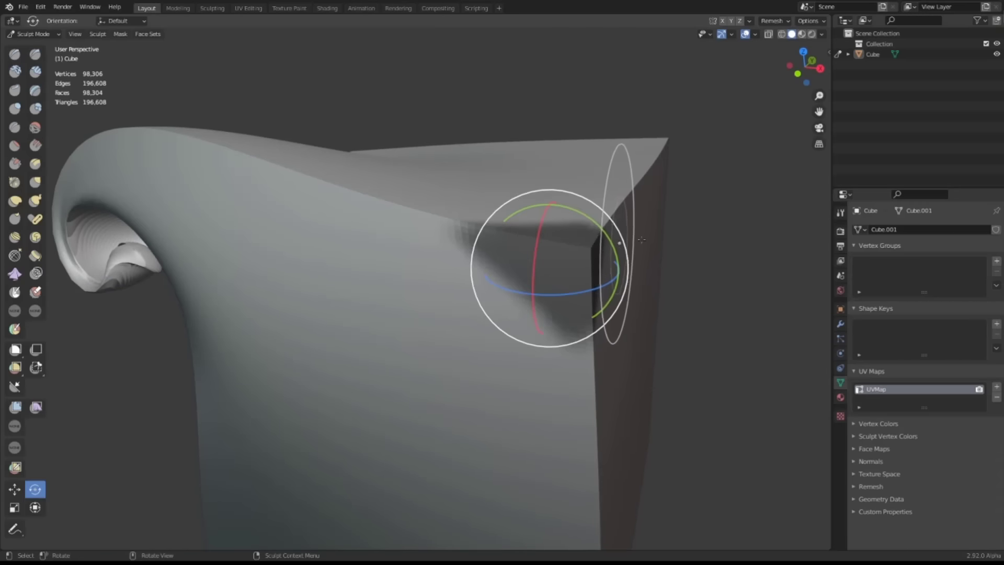
{"action": "mouse_move", "coordinate": [539, 200]}
{"action": "left_mouse_down"}
{"action": "mouse_move", "coordinate": [466, 218]}
{"action": "mouse_move", "coordinate": [594, 370]}
{"action": "mouse_move", "coordinate": [646, 161]}
{"action": "mouse_move", "coordinate": [393, 194]}
{"action": "mouse_move", "coordinate": [511, 382]}
{"action": "mouse_move", "coordinate": [410, 438]}
{"action": "mouse_move", "coordinate": [472, 101]}
{"action": "mouse_move", "coordinate": [529, 443]}
{"action": "mouse_move", "coordinate": [581, 240]}
{"action": "mouse_move", "coordinate": [572, 83]}
{"action": "mouse_move", "coordinate": [406, 90]}
{"action": "mouse_move", "coordinate": [282, 213]}
{"action": "left_mouse_up"}
Place the sculpt pivot on the cube's vertical edge in Right Orthographic view and rotate that area into a tight spiral
{"action": "middle_click_drag", "start_coordinate": [283, 213], "coordinate": [502, 343]}
{"action": "scroll", "coordinate": [503, 346], "scroll_direction": "down", "scroll_amount": 4}
{"action": "middle_click_drag", "start_coordinate": [626, 290], "coordinate": [550, 337], "text": "alt"}
{"action": "left_click_drag", "start_coordinate": [550, 337], "coordinate": [547, 230], "text": "ctrl+alt"}
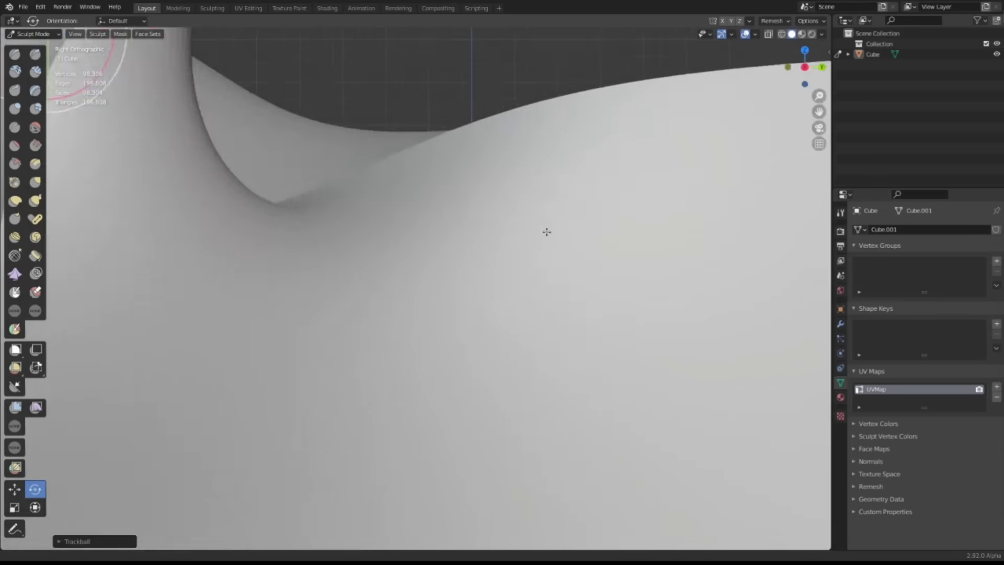
{"action": "left_click_drag", "start_coordinate": [754, 394], "coordinate": [534, 357], "text": "alt+shift"}
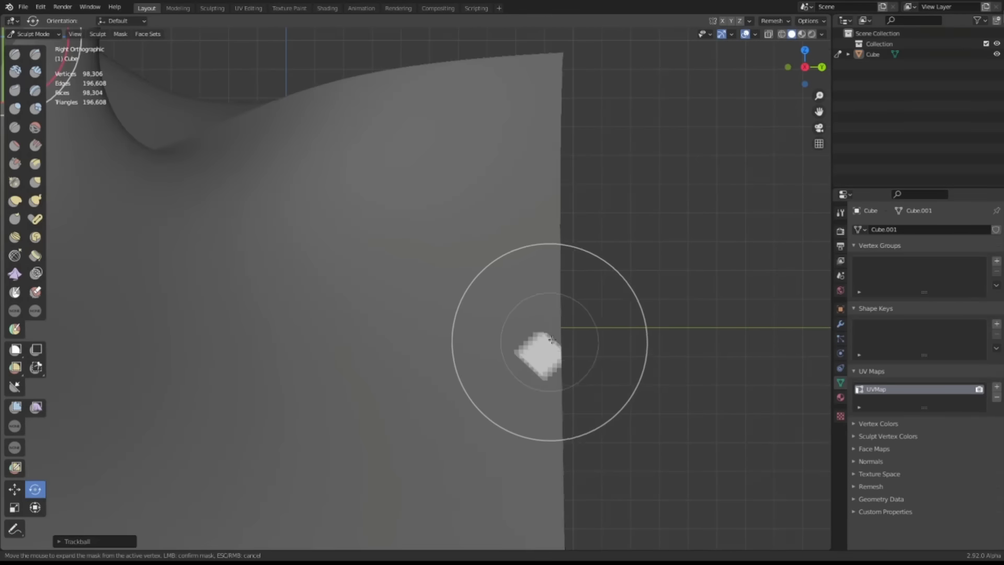
{"action": "left_click", "coordinate": [669, 340]}
{"action": "middle_click_drag", "start_coordinate": [602, 338], "coordinate": [541, 283], "text": "shift"}
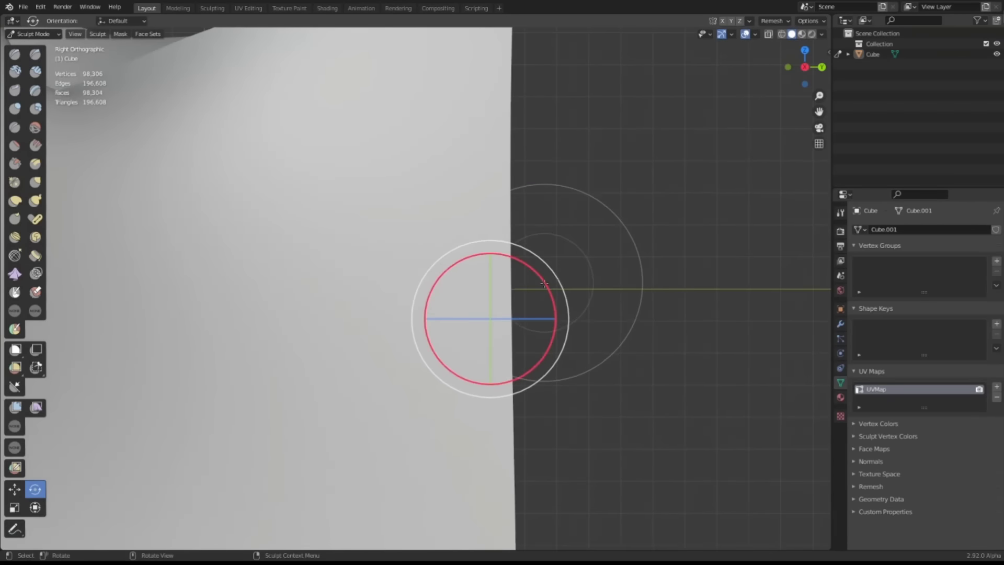
{"action": "left_click_drag", "start_coordinate": [544, 283], "coordinate": [556, 370]}
{"action": "left_click_drag", "start_coordinate": [320, 359], "coordinate": [558, 444]}
{"action": "scroll", "coordinate": [558, 444], "scroll_direction": "up", "scroll_amount": 3}
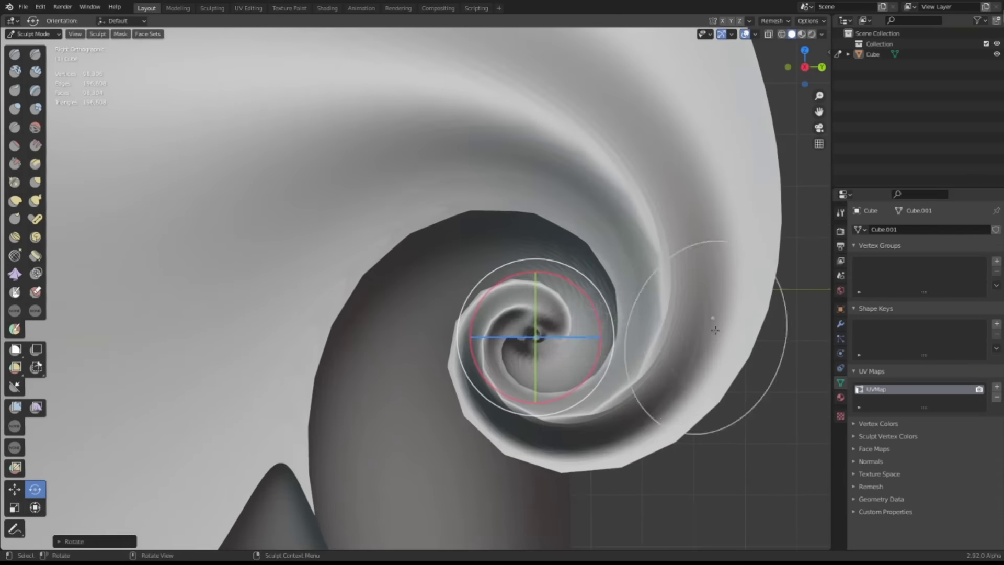
Pull the plane's corner downward beside the sphere with the sculpt Transform tool
{"action": "scroll", "coordinate": [710, 335], "scroll_direction": "down", "scroll_amount": 7}
{"action": "middle_click_drag", "start_coordinate": [482, 346], "coordinate": [530, 363]}
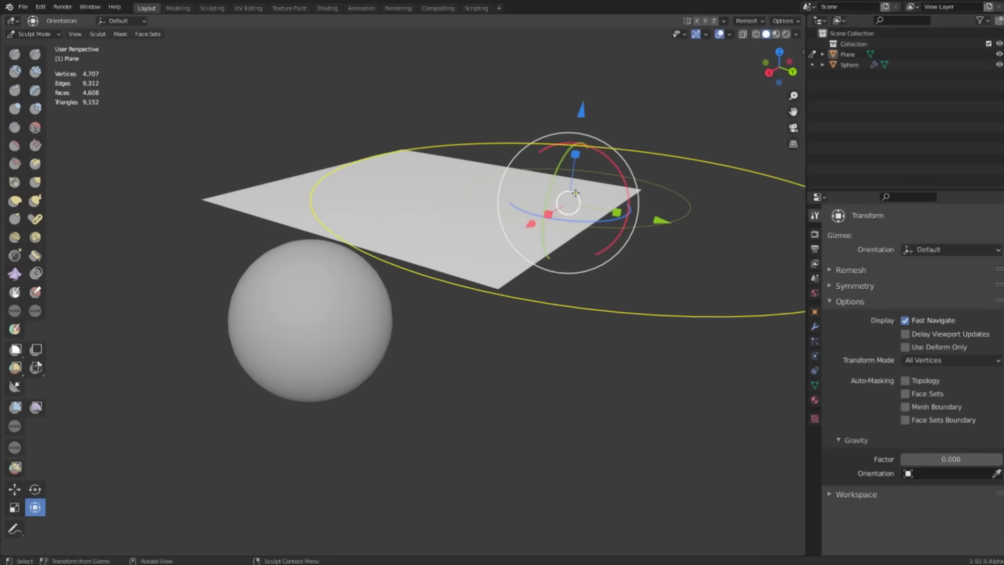
{"action": "left_click_drag", "start_coordinate": [575, 193], "coordinate": [497, 335]}
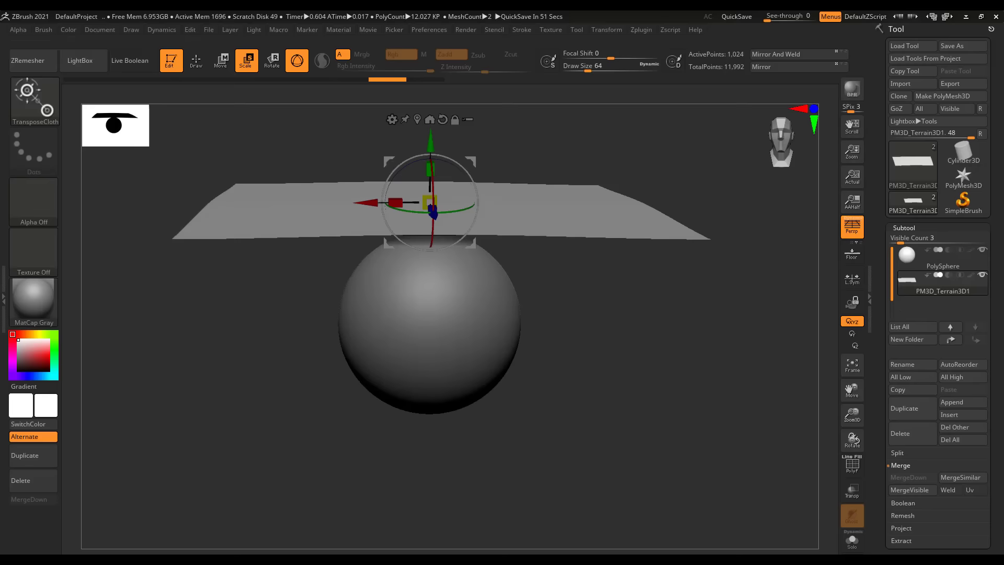
Switch to ZBrush and enable Double in the Display Properties of the PM3D_Terrain3D1 plane
{"action": "mouse_move", "coordinate": [620, 424]}
{"action": "left_mouse_down"}
{"action": "mouse_move", "coordinate": [580, 435]}
{"action": "mouse_move", "coordinate": [635, 387]}
{"action": "mouse_move", "coordinate": [626, 417]}
{"action": "left_mouse_up"}
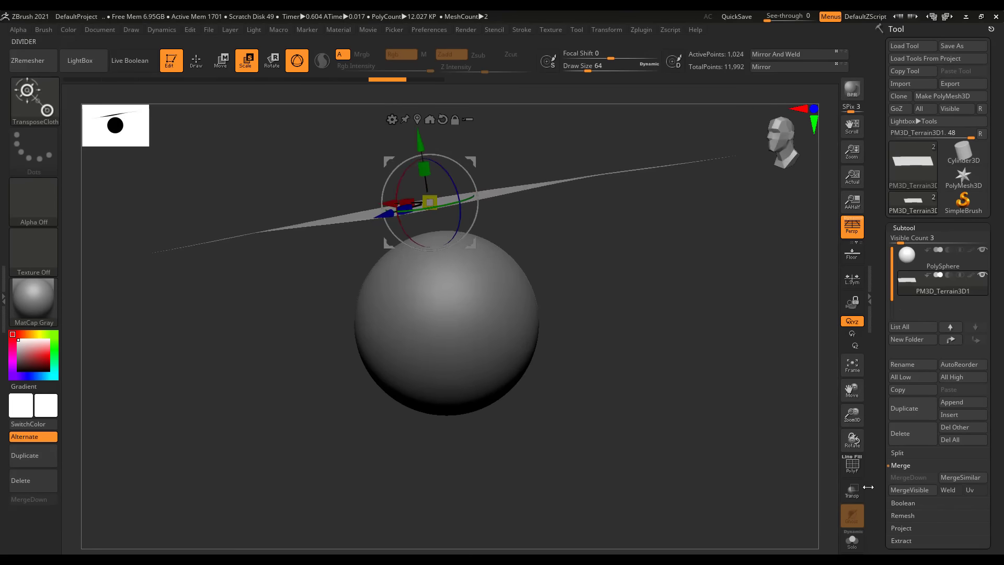
{"action": "left_click_drag", "start_coordinate": [880, 451], "coordinate": [866, 377]}
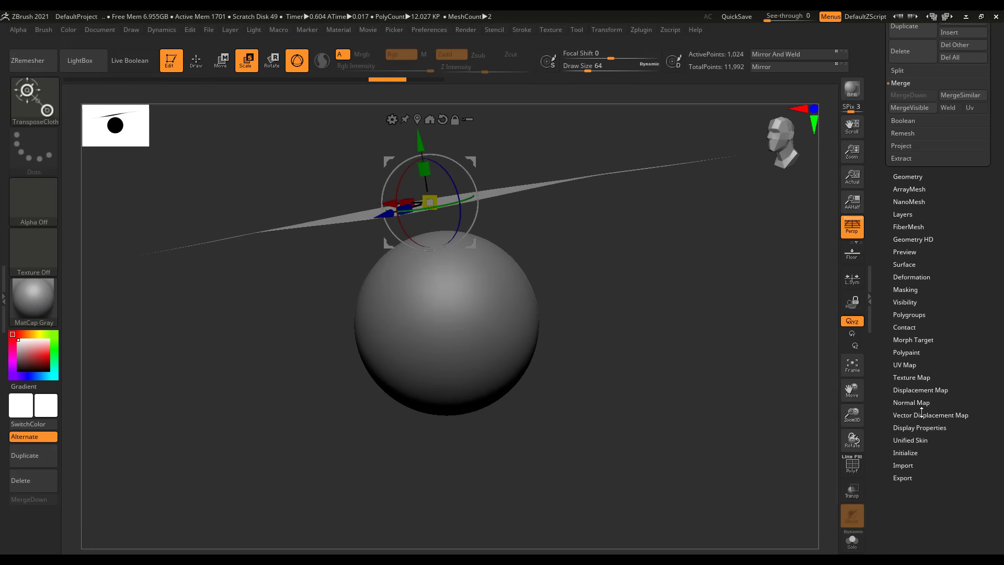
{"action": "left_click", "coordinate": [917, 428]}
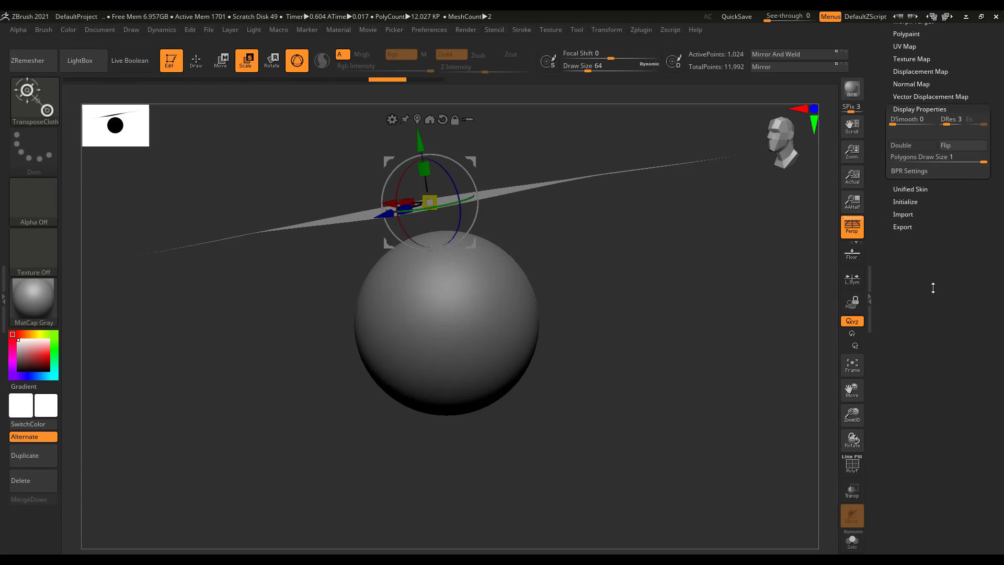
{"action": "left_click", "coordinate": [906, 212]}
{"action": "mouse_move", "coordinate": [671, 287]}
{"action": "left_mouse_down"}
{"action": "mouse_move", "coordinate": [710, 314]}
{"action": "mouse_move", "coordinate": [721, 307]}
{"action": "mouse_move", "coordinate": [686, 322]}
{"action": "mouse_move", "coordinate": [671, 289]}
{"action": "left_mouse_up"}
{"action": "left_click_drag", "start_coordinate": [951, 340], "coordinate": [964, 474]}
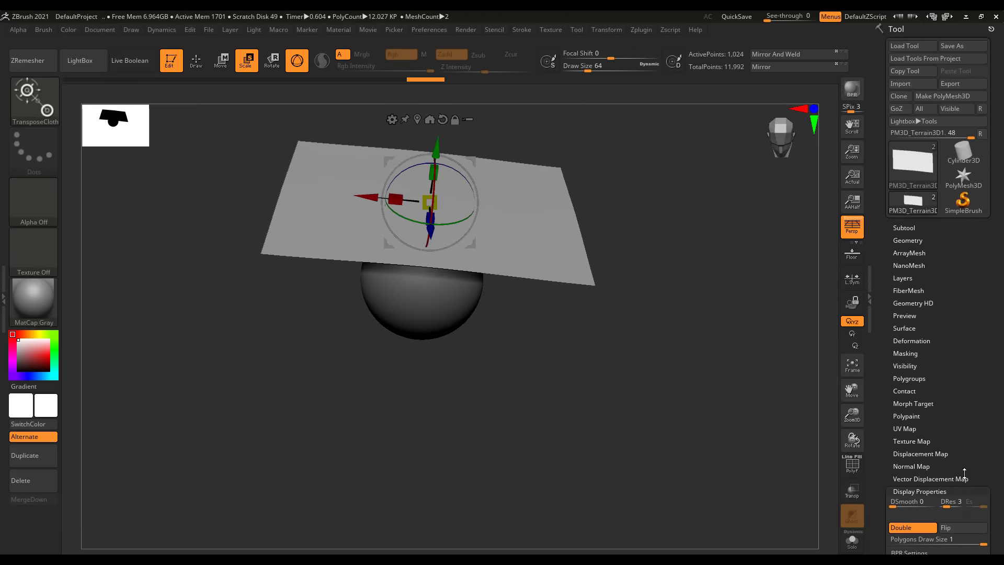
Select the PolySphere subtool, return to PM3D_Terrain3D1, and open the Dynamics settings
{"action": "left_click", "coordinate": [908, 229]}
{"action": "left_click", "coordinate": [916, 256]}
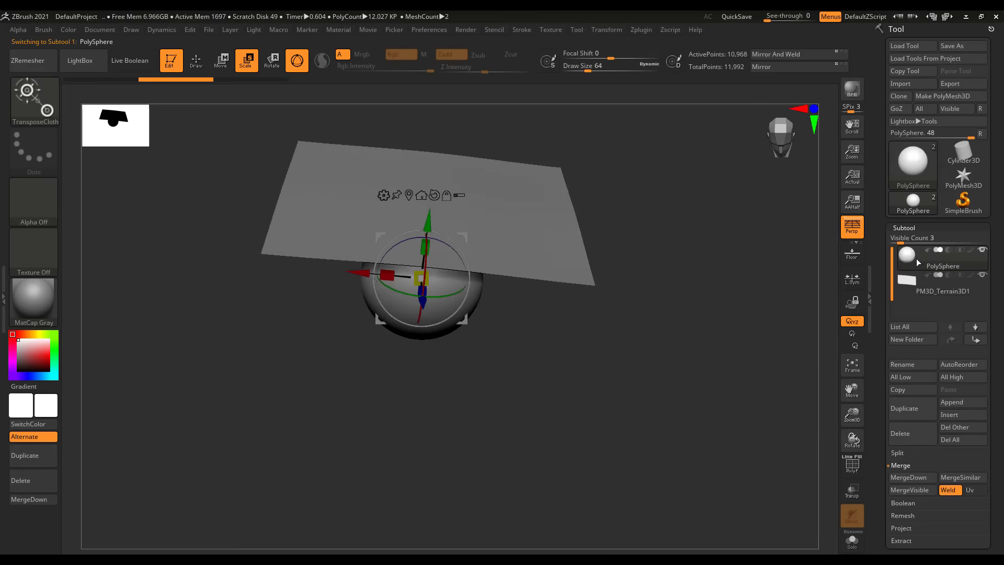
{"action": "left_click_drag", "start_coordinate": [547, 287], "coordinate": [635, 426]}
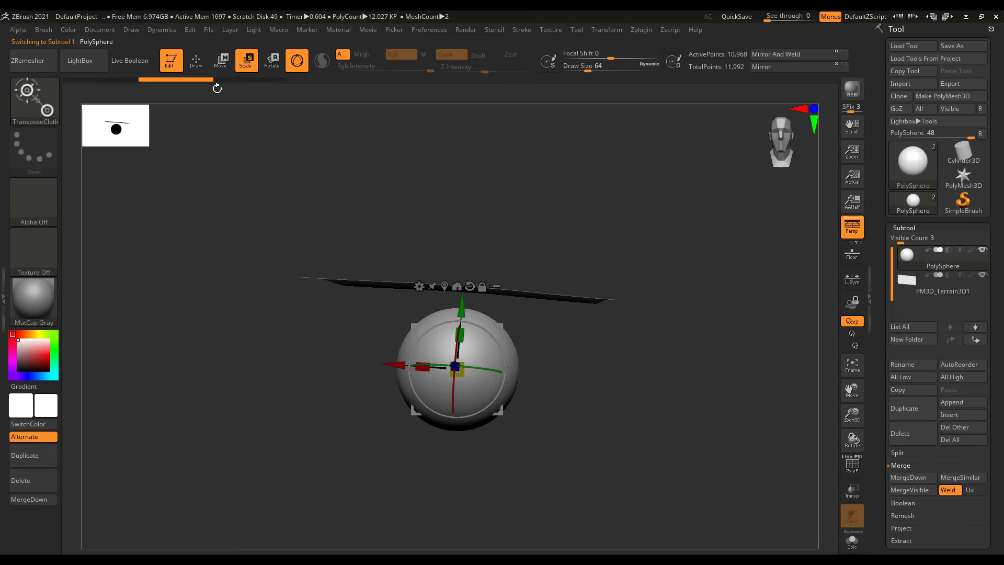
{"action": "left_click", "coordinate": [166, 31]}
{"action": "left_click", "coordinate": [932, 291]}
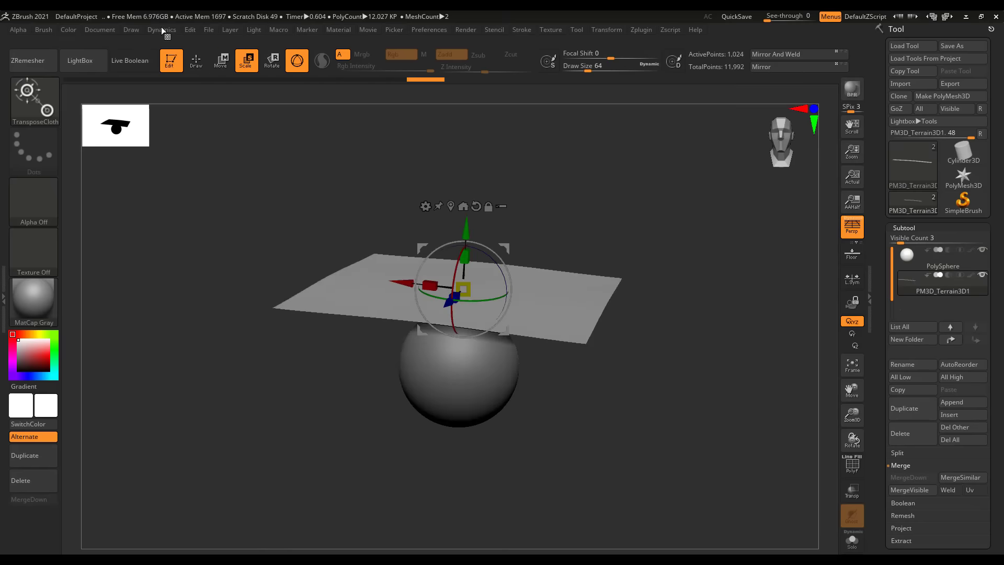
{"action": "left_click", "coordinate": [162, 30]}
Deform the plane into hanging cloth folds above the sphere with TransposeCloth
{"action": "left_click_drag", "start_coordinate": [394, 473], "coordinate": [492, 461]}
{"action": "left_click_drag", "start_coordinate": [512, 252], "coordinate": [487, 320]}
{"action": "left_click_drag", "start_coordinate": [286, 436], "coordinate": [368, 471]}
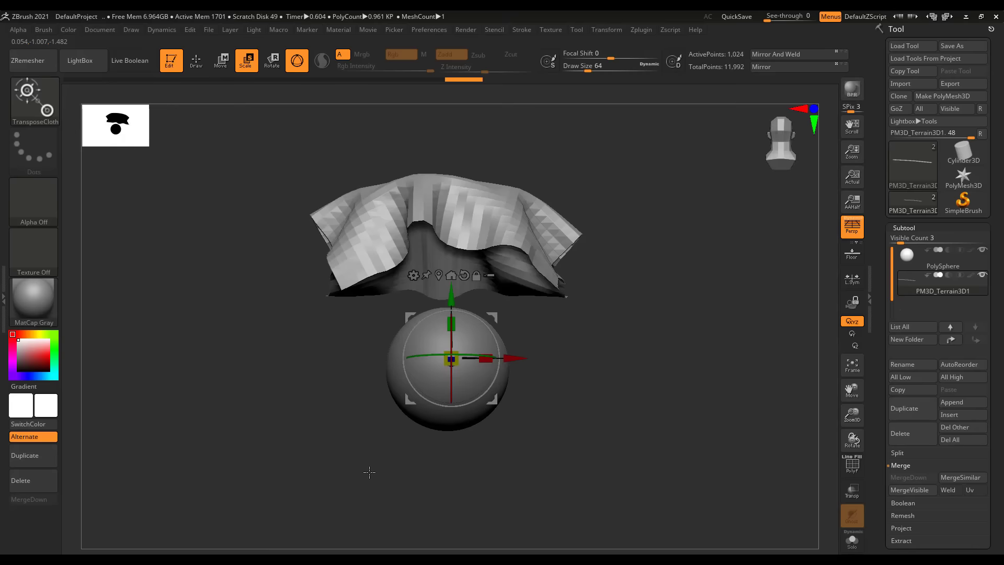
{"action": "mouse_move", "coordinate": [482, 318]}
{"action": "left_mouse_down"}
{"action": "mouse_move", "coordinate": [513, 388]}
{"action": "mouse_move", "coordinate": [401, 484]}
{"action": "mouse_move", "coordinate": [563, 504]}
{"action": "mouse_move", "coordinate": [426, 513]}
{"action": "mouse_move", "coordinate": [364, 419]}
{"action": "left_mouse_up"}
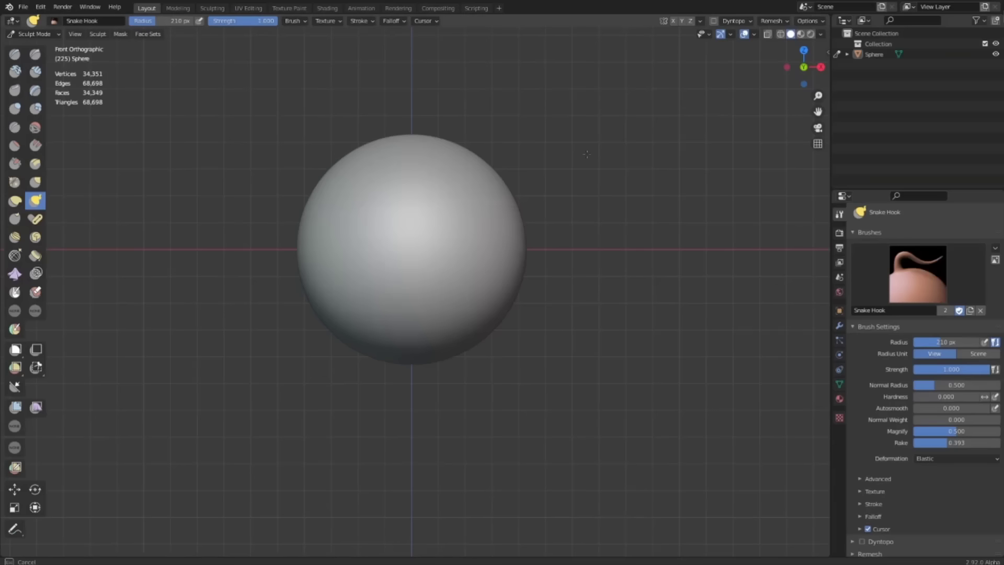
Switch to Blender, pull the sphere out at its upper right and lower left with the elastic Snake Hook, and set the radius to 152 px
{"action": "mouse_move", "coordinate": [441, 199]}
{"action": "left_mouse_down"}
{"action": "mouse_move", "coordinate": [475, 212]}
{"action": "mouse_move", "coordinate": [418, 431]}
{"action": "mouse_move", "coordinate": [442, 293]}
{"action": "mouse_move", "coordinate": [534, 144]}
{"action": "left_mouse_up"}
{"action": "mouse_move", "coordinate": [497, 210]}
{"action": "left_mouse_down"}
{"action": "mouse_move", "coordinate": [448, 261]}
{"action": "mouse_move", "coordinate": [485, 161]}
{"action": "left_mouse_up"}
{"action": "key", "text": "f"}
{"action": "left_click", "coordinate": [438, 453]}
{"action": "mouse_move", "coordinate": [379, 369]}
{"action": "left_mouse_down"}
{"action": "mouse_move", "coordinate": [418, 437]}
{"action": "mouse_move", "coordinate": [335, 478]}
{"action": "mouse_move", "coordinate": [313, 461]}
{"action": "mouse_move", "coordinate": [297, 489]}
{"action": "left_mouse_up"}
{"action": "key", "text": "f"}
{"action": "left_click", "coordinate": [311, 439]}
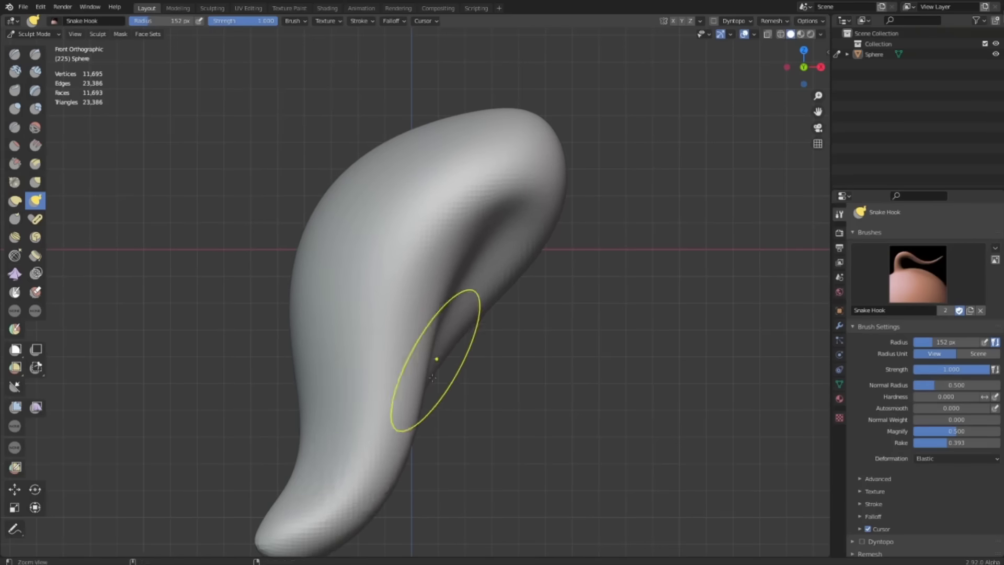
Set the Snake Hook radius to 150 px, then bend the lower tail and stretch the body upward in front view
{"action": "mouse_move", "coordinate": [433, 377]}
{"action": "left_mouse_down", "text": "ctrl+alt"}
{"action": "mouse_move", "coordinate": [407, 411]}
{"action": "mouse_move", "coordinate": [418, 449]}
{"action": "left_mouse_up", "text": "ctrl+alt"}
{"action": "key", "text": "f"}
{"action": "left_click", "coordinate": [437, 411]}
{"action": "left_click_drag", "start_coordinate": [361, 494], "coordinate": [408, 492]}
{"action": "mouse_move", "coordinate": [486, 256]}
{"action": "left_mouse_down"}
{"action": "mouse_move", "coordinate": [424, 173]}
{"action": "mouse_move", "coordinate": [448, 159]}
{"action": "left_mouse_up"}
{"action": "mouse_move", "coordinate": [429, 207]}
{"action": "left_mouse_down"}
{"action": "mouse_move", "coordinate": [406, 189]}
{"action": "mouse_move", "coordinate": [434, 152]}
{"action": "left_mouse_up"}
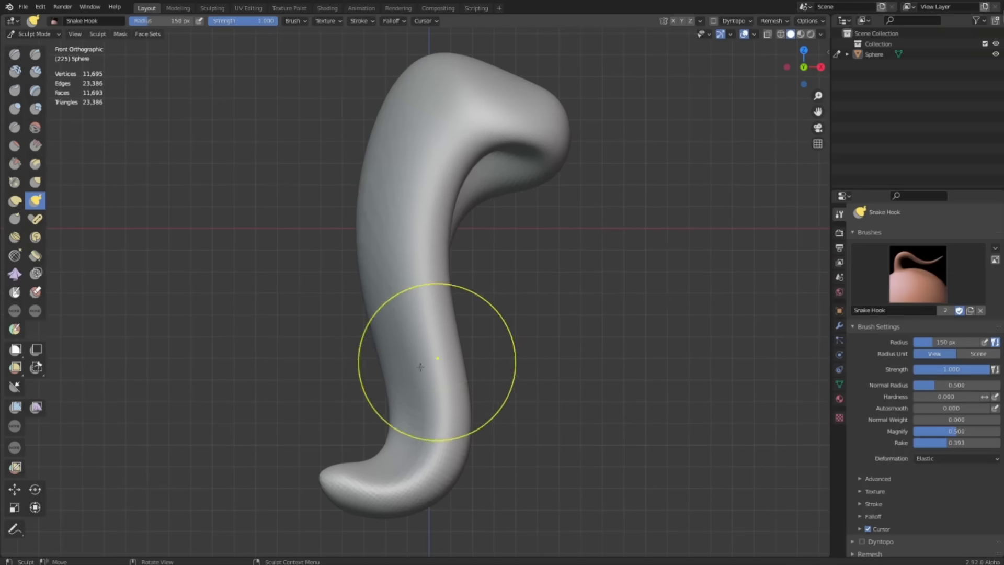
{"action": "left_click_drag", "start_coordinate": [420, 367], "coordinate": [448, 388]}
Set the Snake Hook radius to 180 px and pull the lower and upper parts of the form in Right Orthographic view
{"action": "key", "text": "f"}
{"action": "key", "text": "KP_3"}
{"action": "middle_click_drag", "start_coordinate": [544, 340], "coordinate": [554, 392], "text": "ctrl"}
{"action": "key", "text": "f"}
{"action": "left_click", "coordinate": [596, 405]}
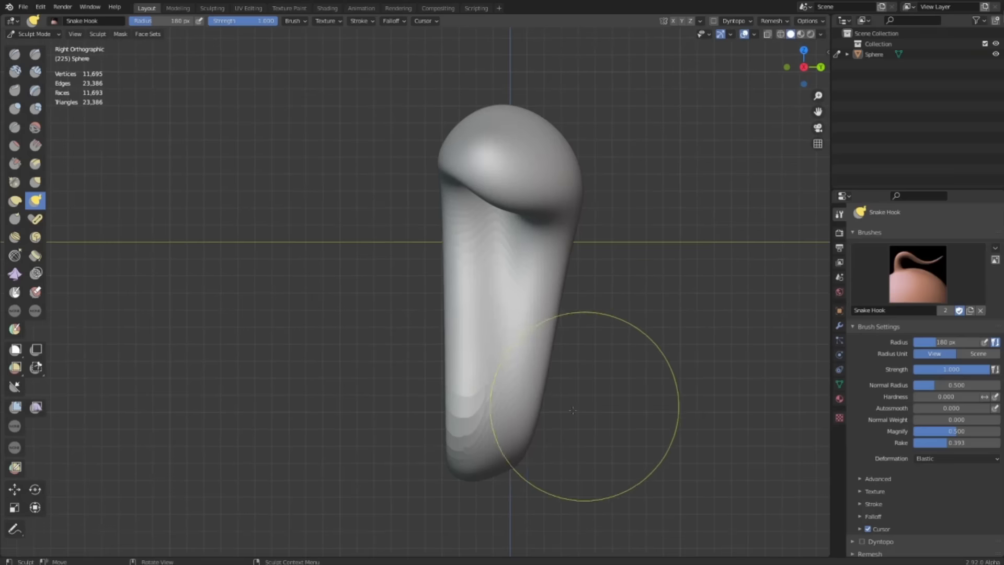
{"action": "left_click_drag", "start_coordinate": [466, 418], "coordinate": [366, 422]}
{"action": "mouse_move", "coordinate": [418, 264]}
{"action": "left_mouse_down"}
{"action": "mouse_move", "coordinate": [531, 251]}
{"action": "mouse_move", "coordinate": [541, 178]}
{"action": "mouse_move", "coordinate": [434, 136]}
{"action": "mouse_move", "coordinate": [464, 68]}
{"action": "left_mouse_up"}
Set the Snake Hook radius to 138 px in front view and bend the form's upper body sideways, extending its head to the right
{"action": "key", "text": "KP_1"}
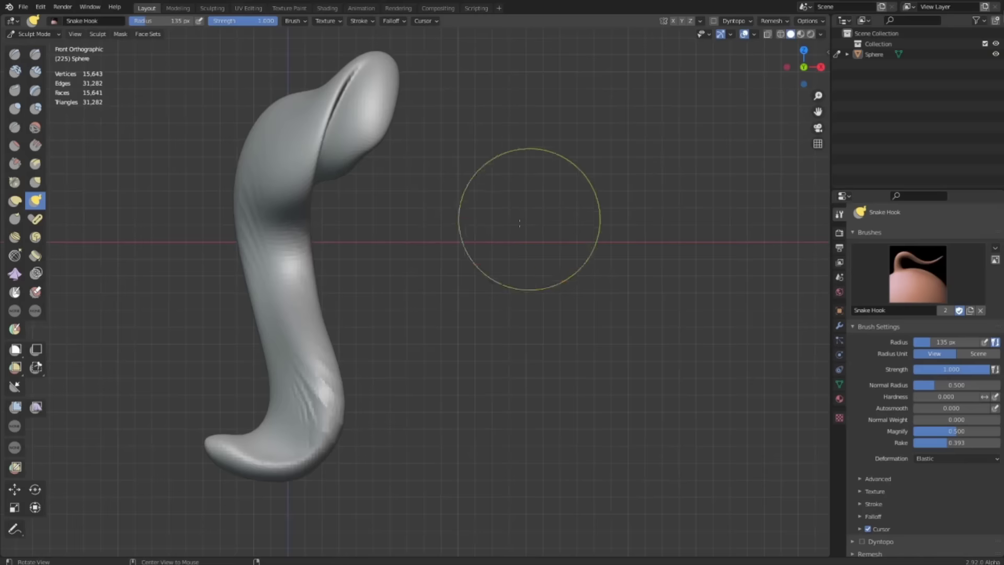
{"action": "middle_click_drag", "start_coordinate": [363, 286], "coordinate": [504, 331], "text": "shift"}
{"action": "mouse_move", "coordinate": [418, 227]}
{"action": "left_mouse_down"}
{"action": "mouse_move", "coordinate": [324, 209]}
{"action": "mouse_move", "coordinate": [342, 191]}
{"action": "mouse_move", "coordinate": [310, 207]}
{"action": "left_mouse_up"}
{"action": "key", "text": "f"}
{"action": "left_click", "coordinate": [317, 223]}
{"action": "mouse_move", "coordinate": [425, 149]}
{"action": "left_mouse_down"}
{"action": "mouse_move", "coordinate": [491, 172]}
{"action": "mouse_move", "coordinate": [544, 105]}
{"action": "left_mouse_up"}
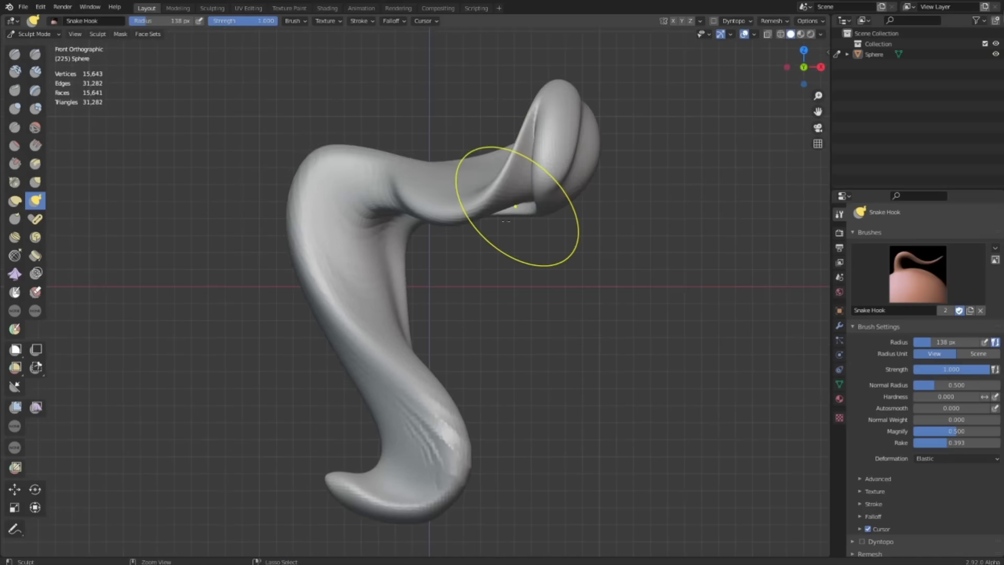
{"action": "left_click_drag", "start_coordinate": [466, 417], "coordinate": [449, 356]}
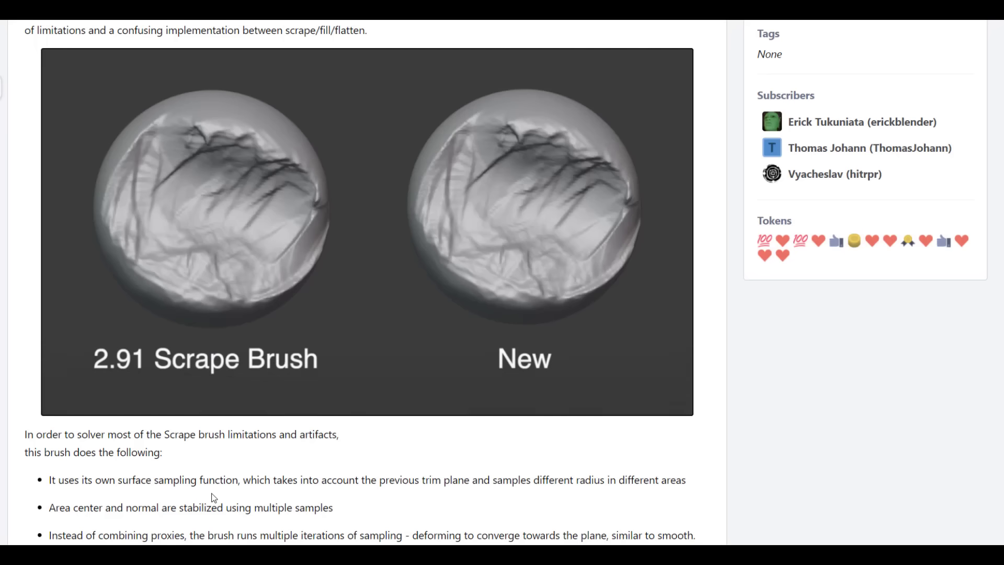
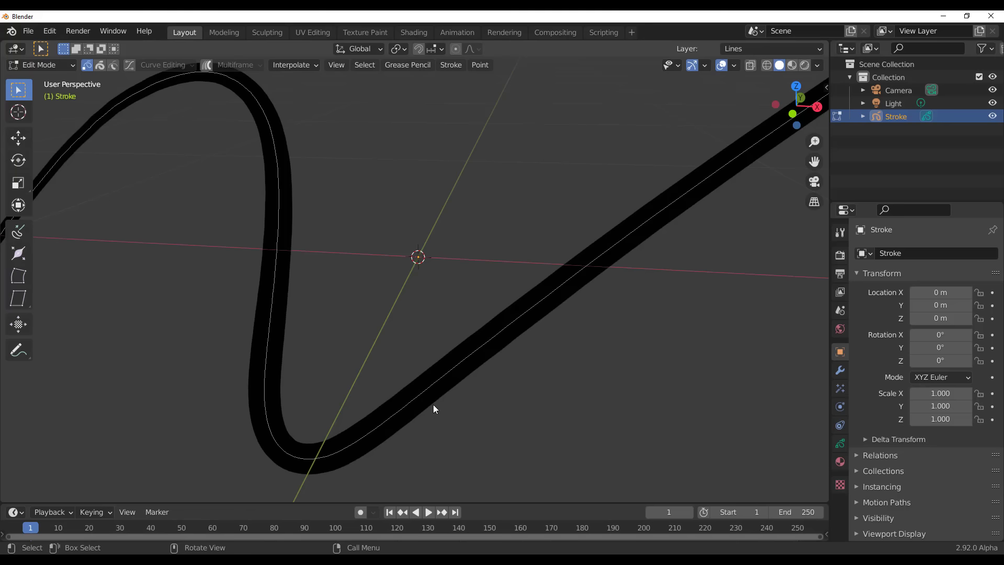
Enable Curve Editing for the Grease Pencil stroke and box-select a control point on its descending bend to show its handles
{"action": "left_click", "coordinate": [425, 275]}
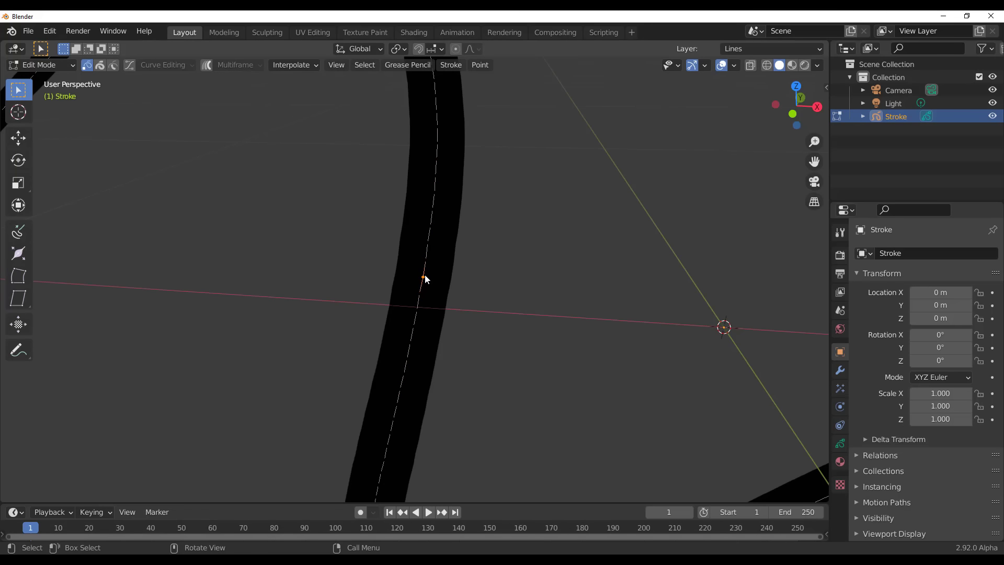
{"action": "left_click", "coordinate": [129, 65]}
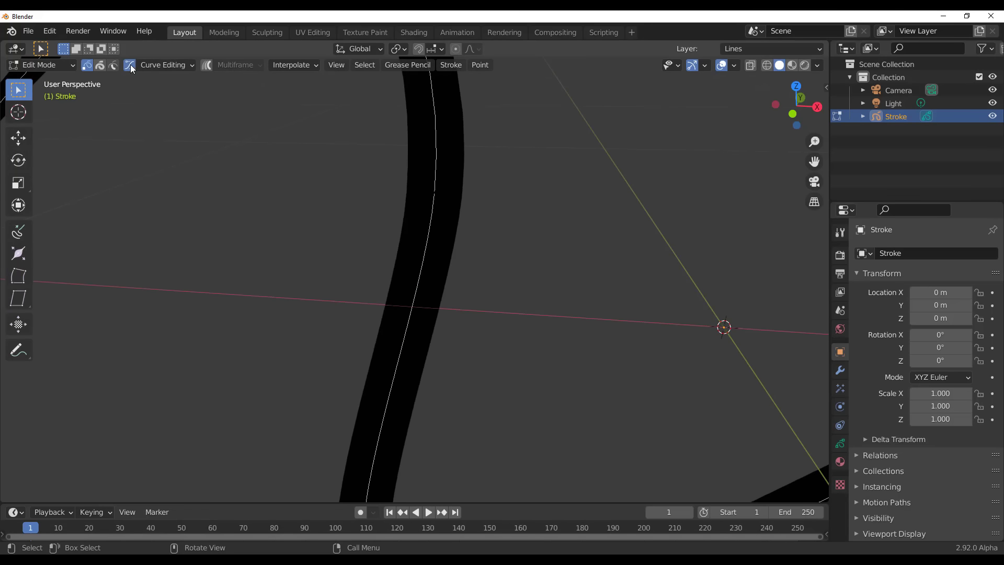
{"action": "scroll", "coordinate": [472, 222], "scroll_direction": "down", "scroll_amount": 3}
{"action": "left_click_drag", "start_coordinate": [384, 205], "coordinate": [507, 263]}
{"action": "scroll", "coordinate": [507, 263], "scroll_direction": "down", "scroll_amount": 3}
{"action": "scroll", "coordinate": [424, 294], "scroll_direction": "up", "scroll_amount": 3}
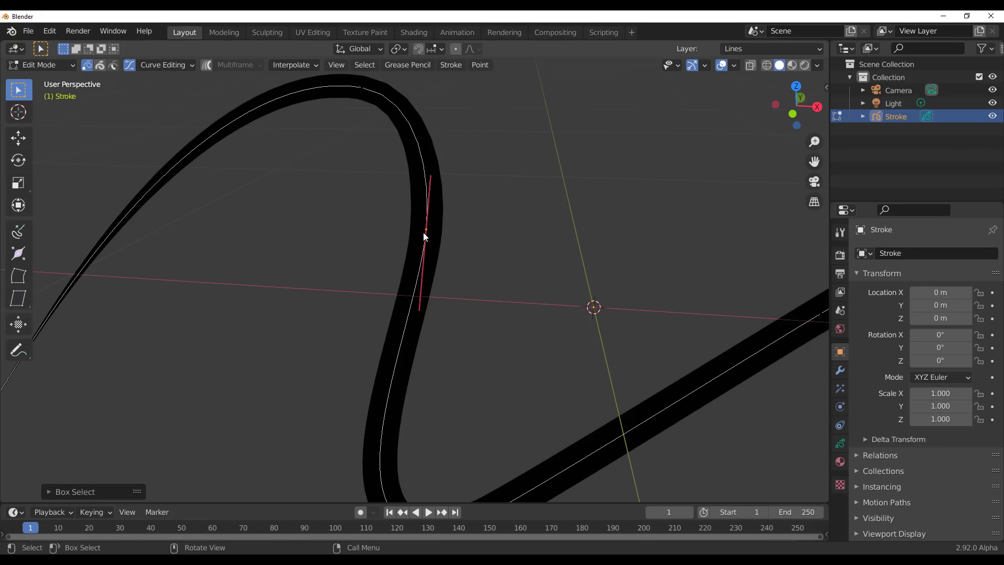
Move the selected control point outward, reshape the stroke's bend by repositioning its upper handle, and return to Object Mode
{"action": "key", "text": "g"}
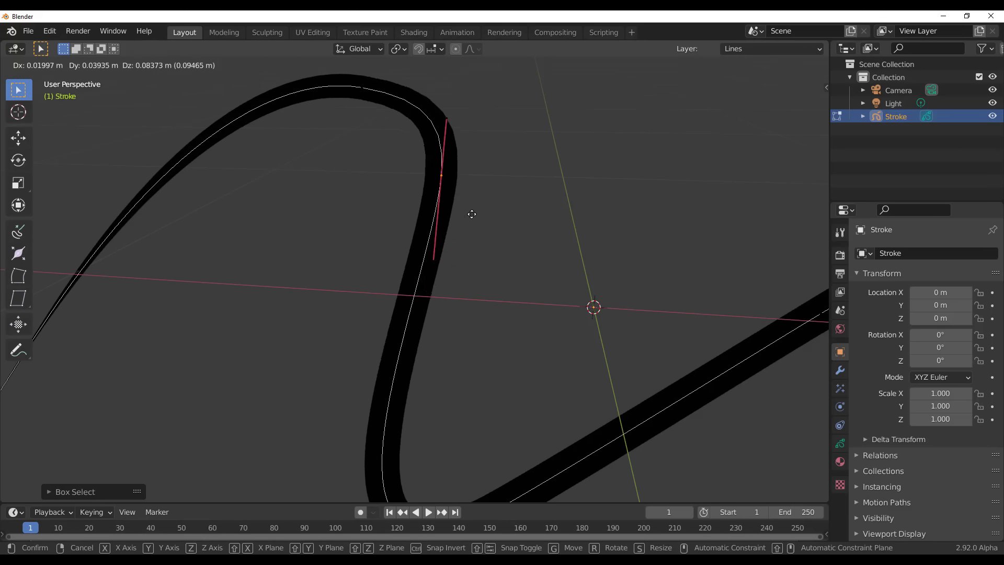
{"action": "left_click", "coordinate": [480, 258]}
{"action": "left_click", "coordinate": [463, 181]}
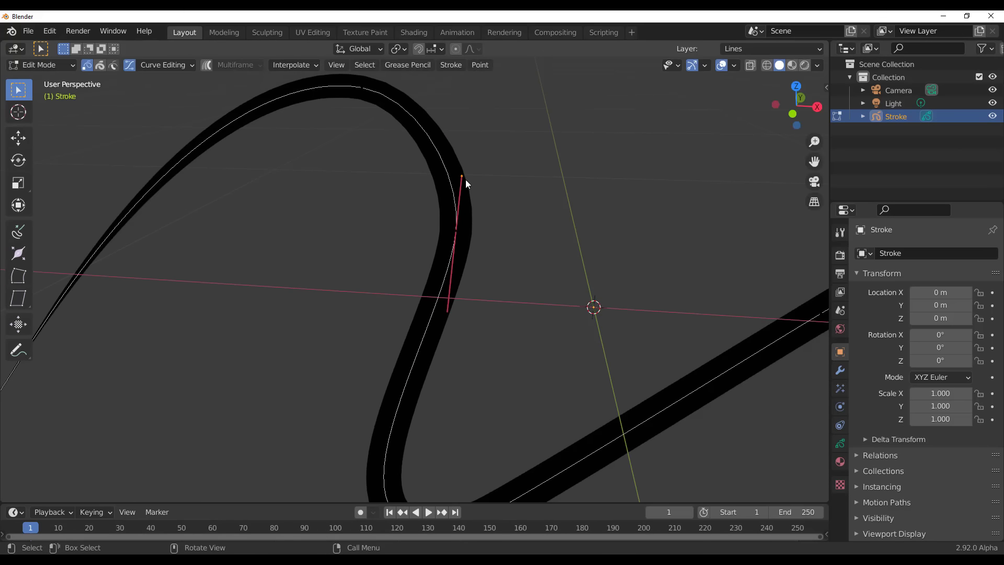
{"action": "key", "text": "g"}
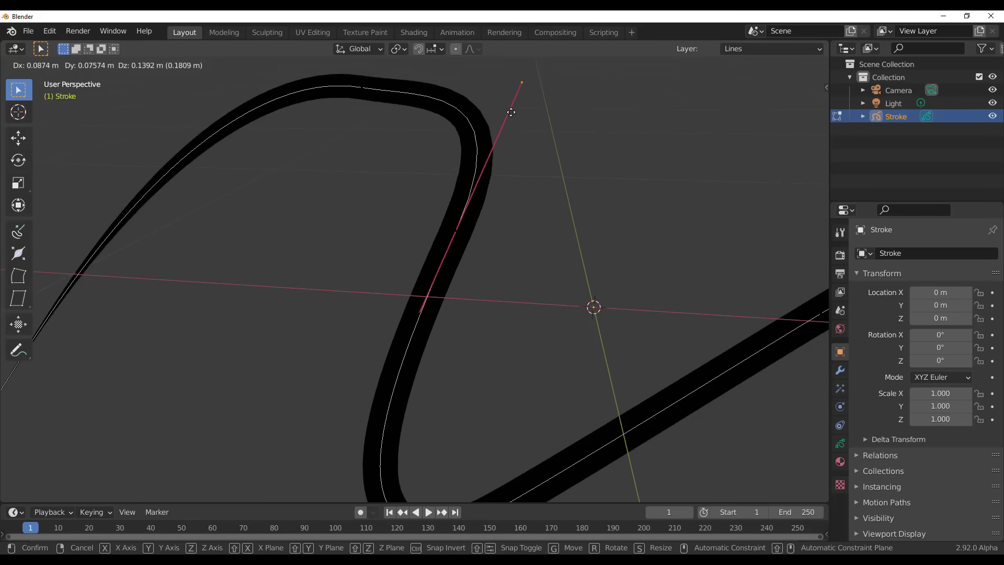
{"action": "left_click", "coordinate": [493, 170]}
{"action": "middle_click_drag", "start_coordinate": [493, 171], "coordinate": [524, 332]}
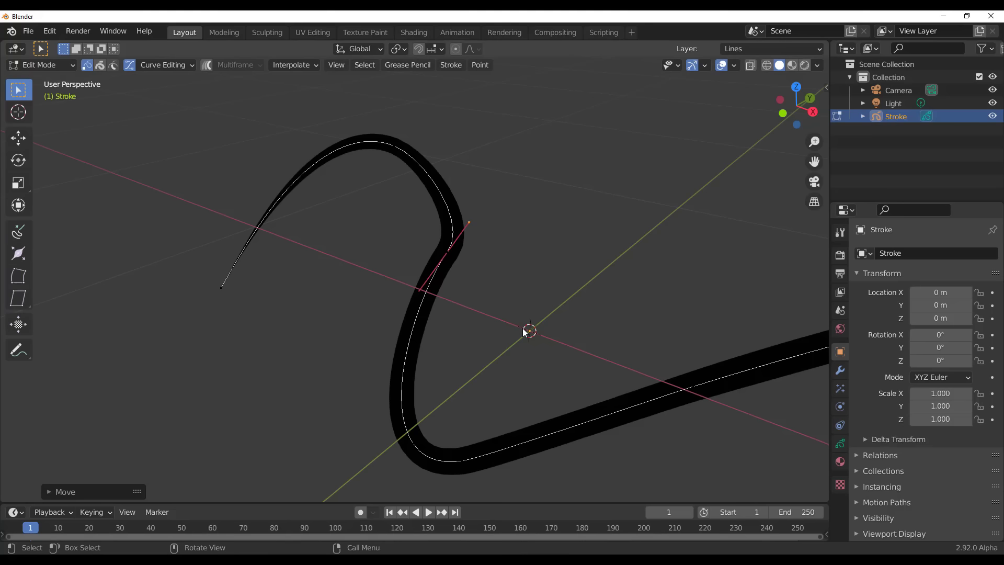
{"action": "key", "text": "Tab"}
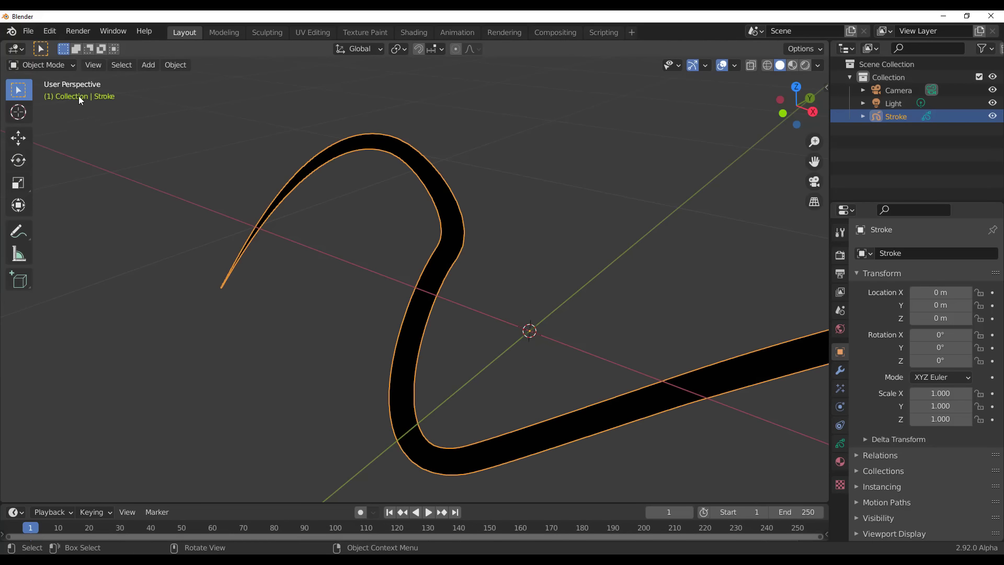
Start a new General file without saving the Grease Pencil scene
{"action": "left_click", "coordinate": [29, 31]}
{"action": "mouse_move", "coordinate": [47, 47]}
{"action": "left_click", "coordinate": [192, 49]}
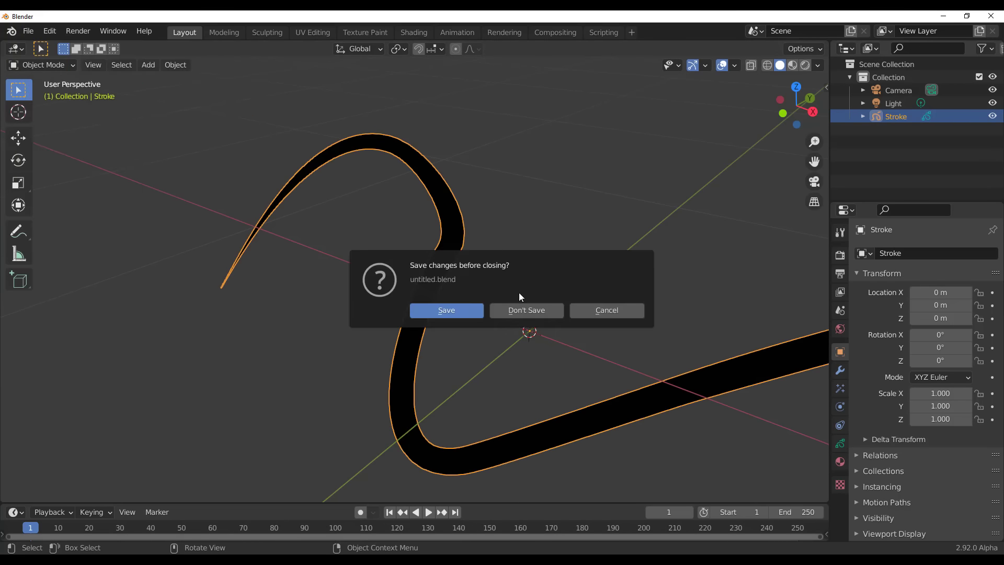
{"action": "left_click", "coordinate": [526, 309]}
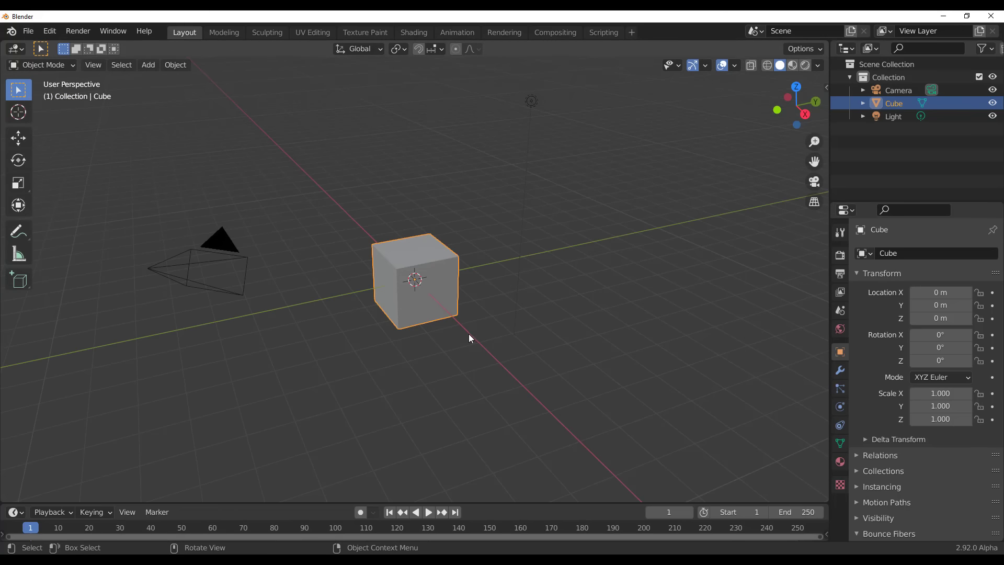
Add a Subdivision Surface modifier with viewport level 4 to the default cube and shade it smooth
{"action": "key", "text": "ctrl+3"}
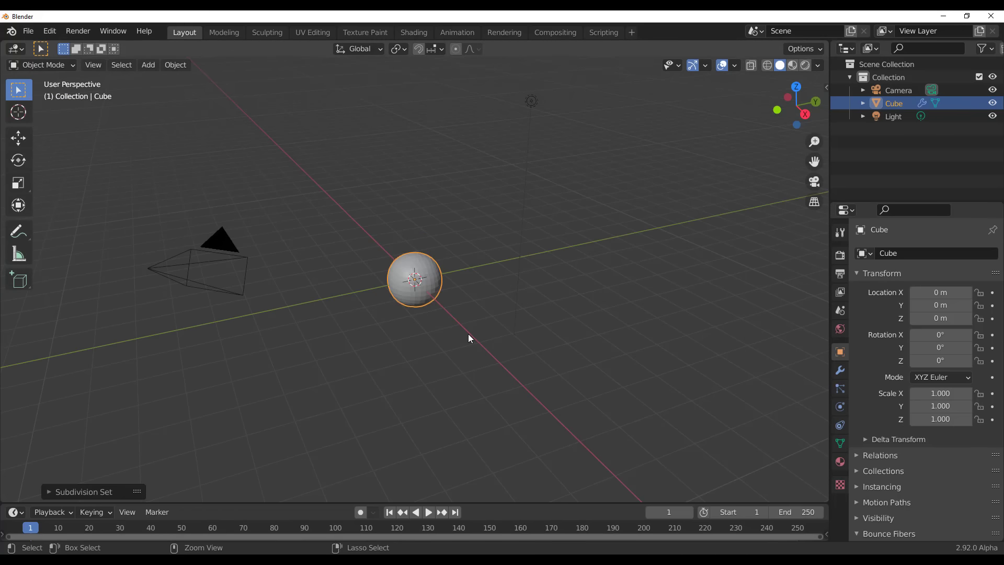
{"action": "middle_click_drag", "start_coordinate": [358, 274], "coordinate": [482, 266]}
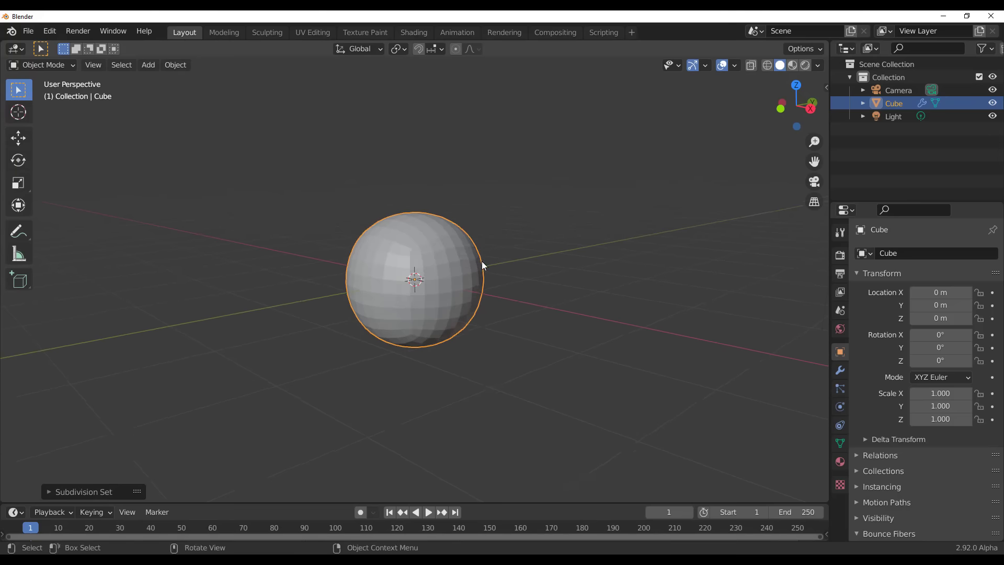
{"action": "left_click", "coordinate": [839, 370]}
{"action": "right_click", "coordinate": [537, 231]}
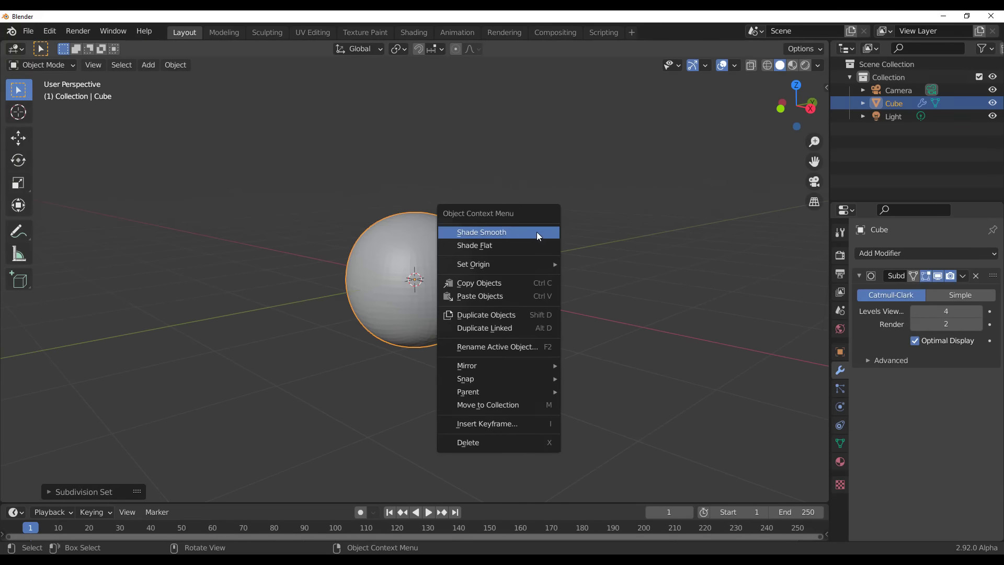
{"action": "left_click", "coordinate": [536, 231]}
{"action": "middle_click_drag", "start_coordinate": [500, 264], "coordinate": [468, 291]}
{"action": "scroll", "coordinate": [468, 291], "scroll_direction": "up", "scroll_amount": 5}
{"action": "scroll", "coordinate": [468, 291], "scroll_direction": "down", "scroll_amount": 3}
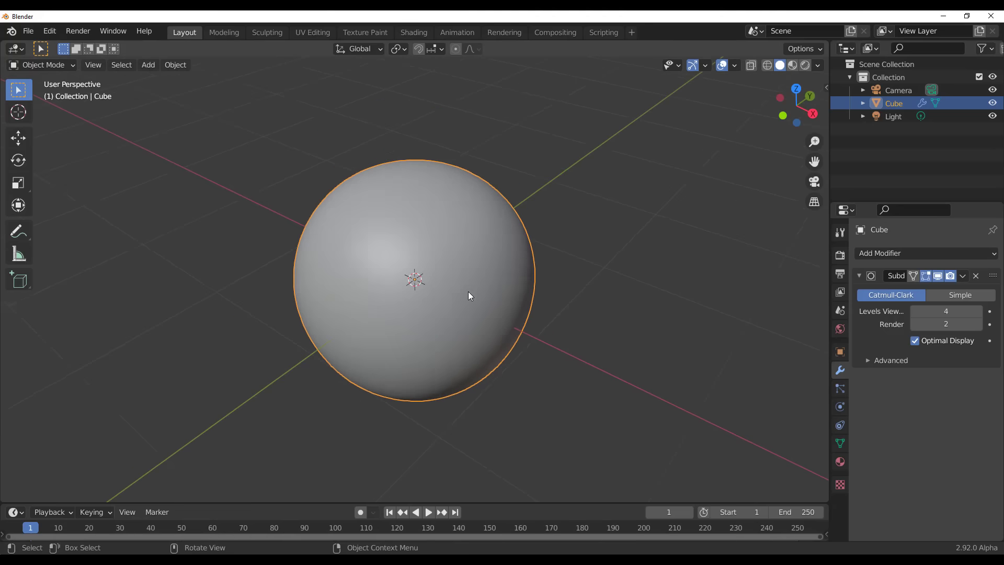
Apply the Subdivision Surface modifier to the smoothed cube
{"action": "left_click", "coordinate": [963, 281]}
{"action": "left_click", "coordinate": [936, 289]}
{"action": "middle_click_drag", "start_coordinate": [461, 293], "coordinate": [546, 307]}
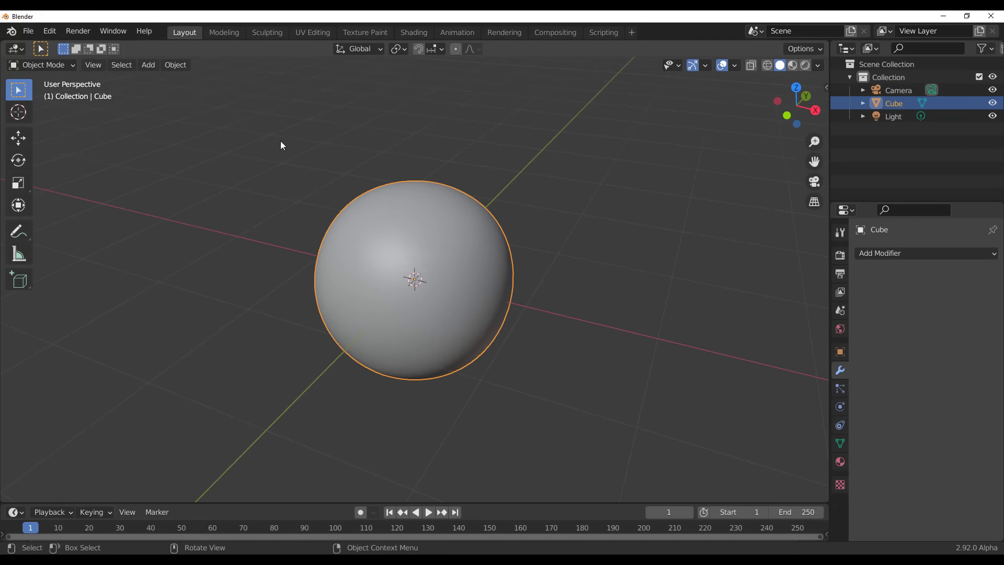
Switch to the Shading workspace and enlarge the 3D viewport over the node editor to view the HDRI reference spheres
{"action": "left_click", "coordinate": [418, 31]}
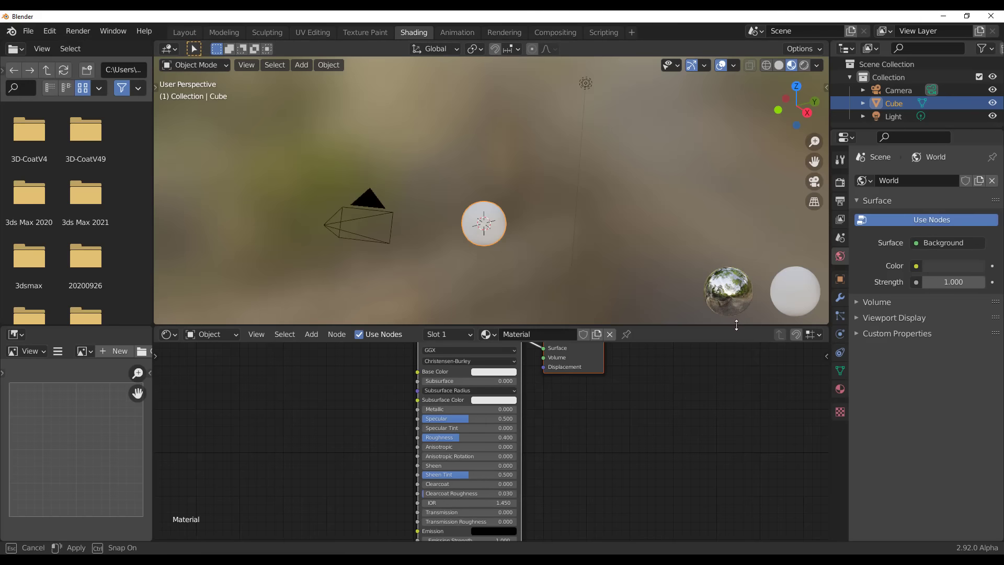
{"action": "left_click_drag", "start_coordinate": [733, 325], "coordinate": [734, 448]}
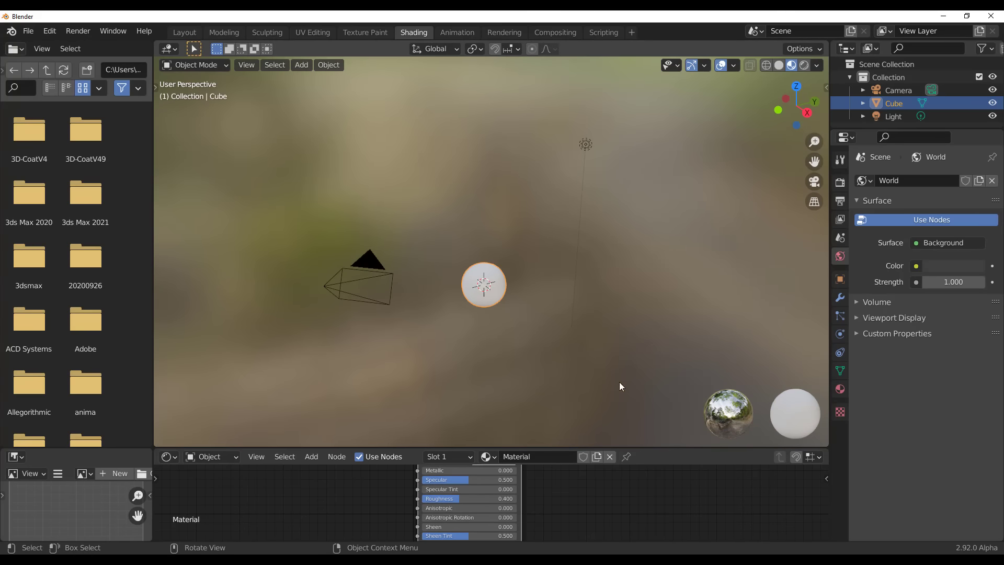
{"action": "middle_click_drag", "start_coordinate": [688, 375], "coordinate": [484, 337]}
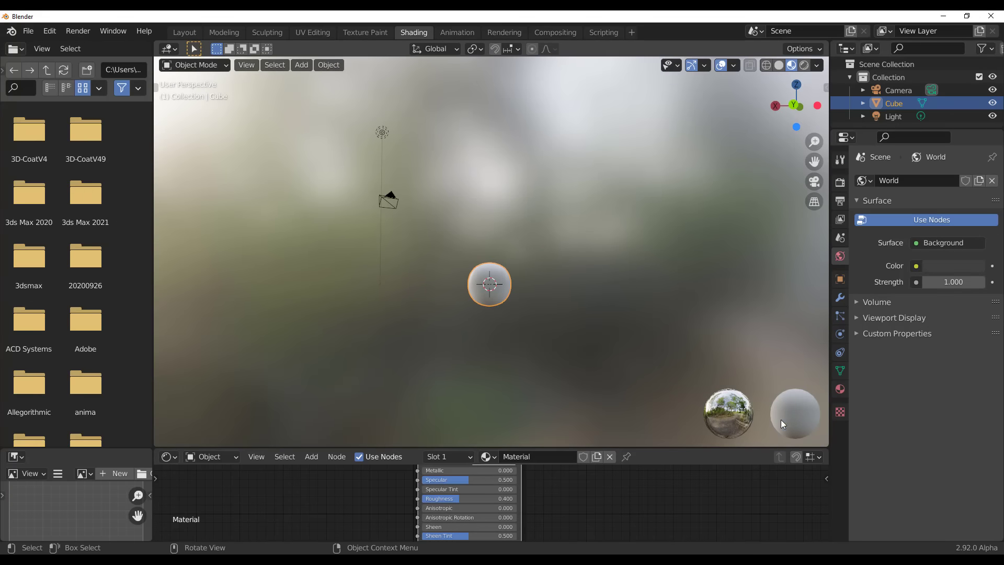
{"action": "middle_click_drag", "start_coordinate": [643, 359], "coordinate": [446, 325]}
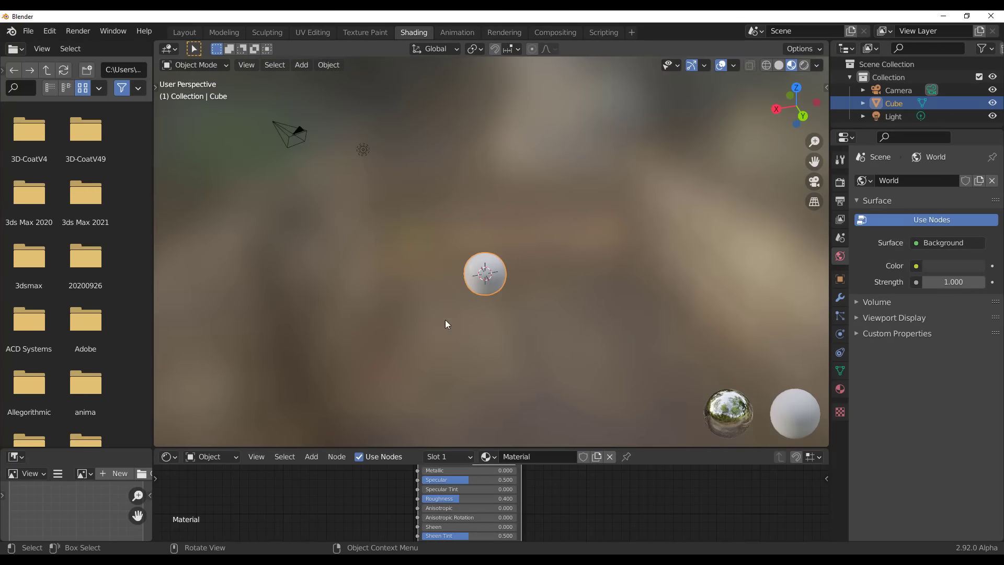
Deselect the smoothed cube and widen the 3D viewport over the file browser area
{"action": "scroll", "coordinate": [511, 359], "scroll_direction": "up", "scroll_amount": 5}
{"action": "scroll", "coordinate": [510, 358], "scroll_direction": "up", "scroll_amount": 3}
{"action": "middle_click_drag", "start_coordinate": [599, 400], "coordinate": [562, 375]}
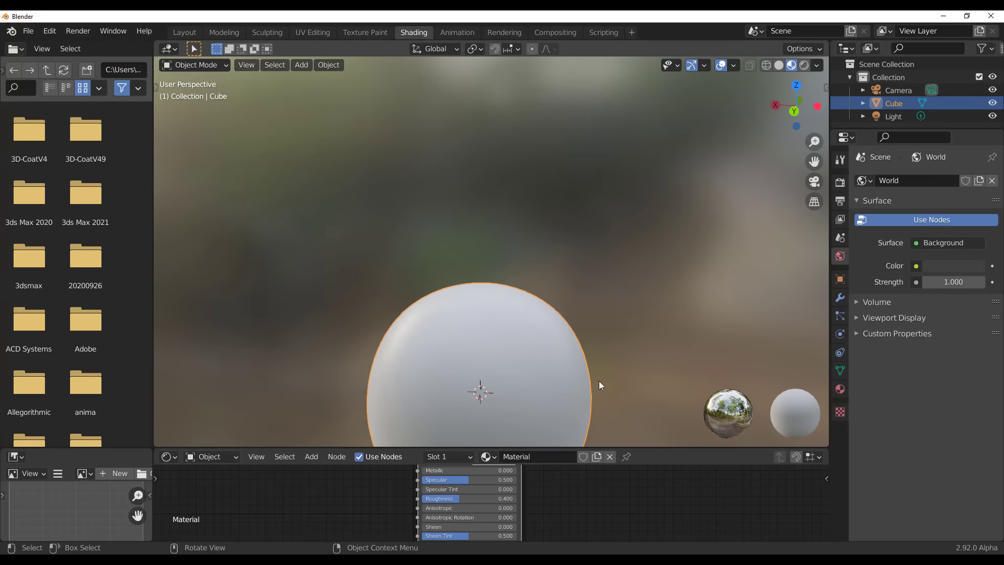
{"action": "left_click", "coordinate": [661, 350]}
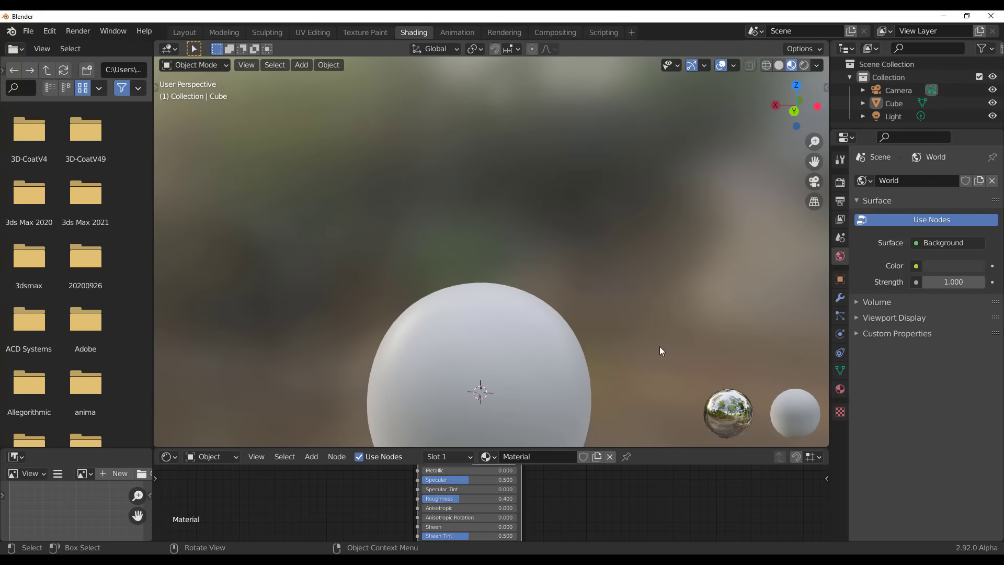
{"action": "scroll", "coordinate": [627, 337], "scroll_direction": "down", "scroll_amount": 3}
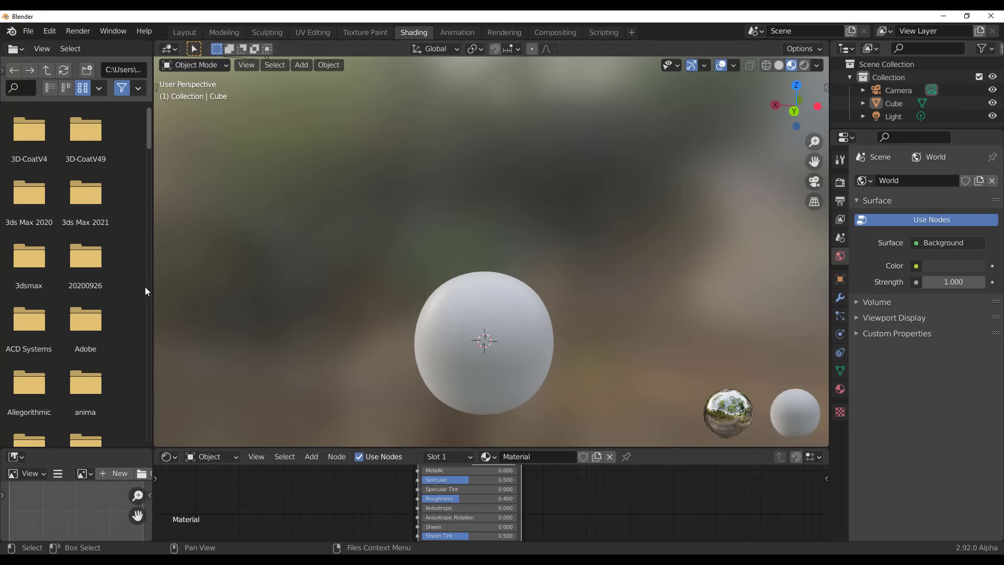
{"action": "left_click_drag", "start_coordinate": [154, 296], "coordinate": [19, 297]}
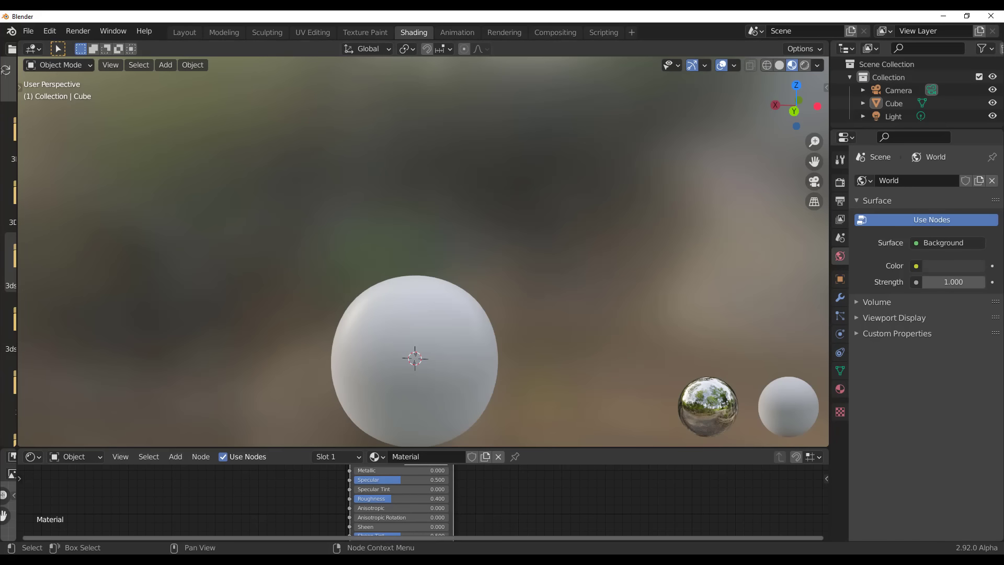
Check the second Blender window, then return to the 2.92 Alpha window and reduce its 3D viewport's height for comparison
{"action": "left_click", "coordinate": [513, 561]}
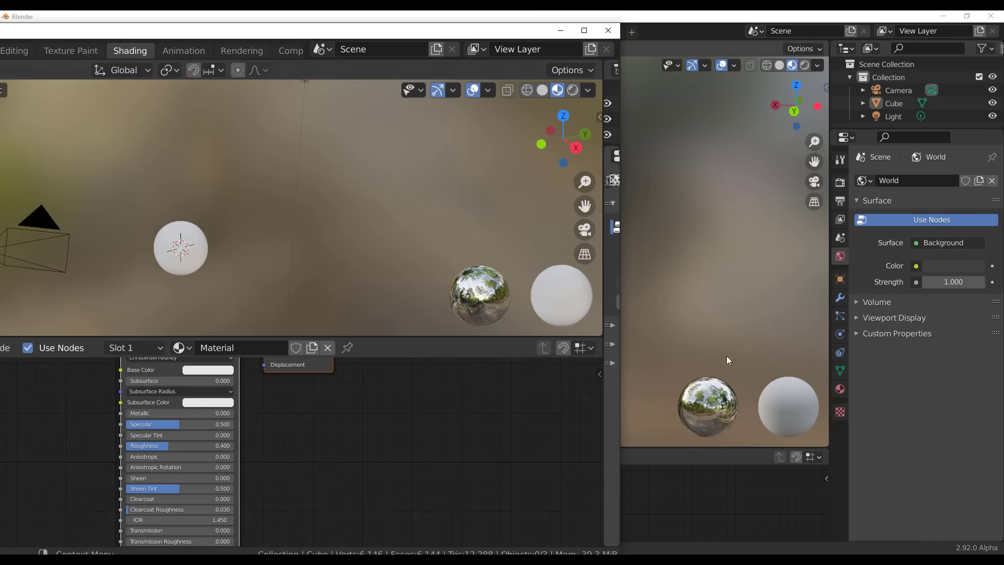
{"action": "left_click", "coordinate": [724, 361]}
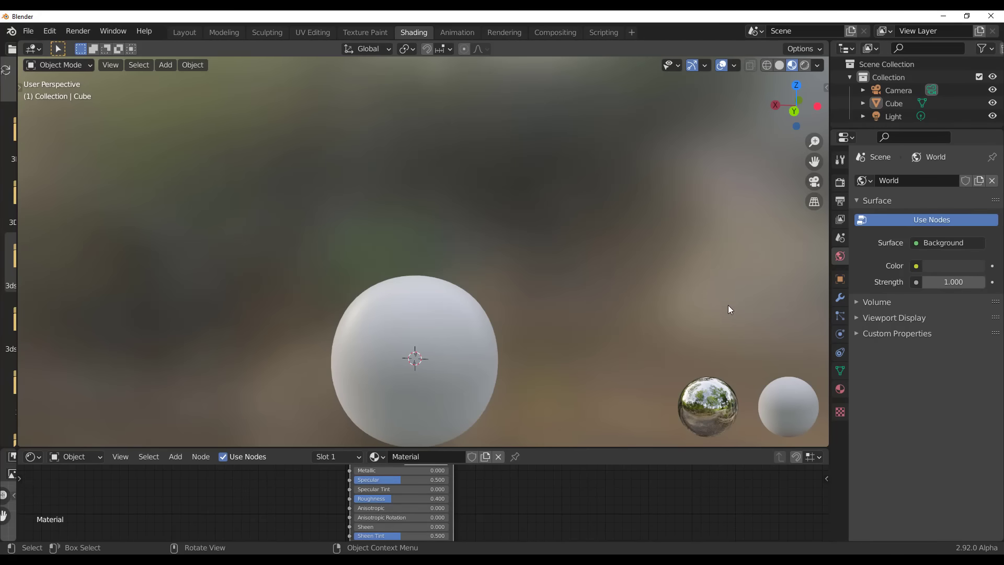
{"action": "middle_click_drag", "start_coordinate": [722, 302], "coordinate": [737, 303], "text": "shift"}
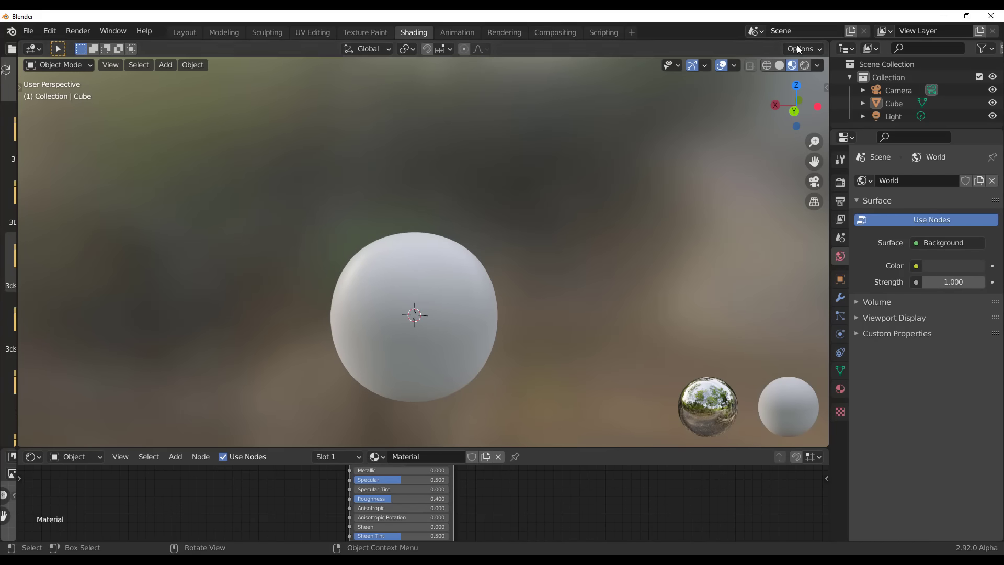
{"action": "left_click_drag", "start_coordinate": [755, 448], "coordinate": [753, 374]}
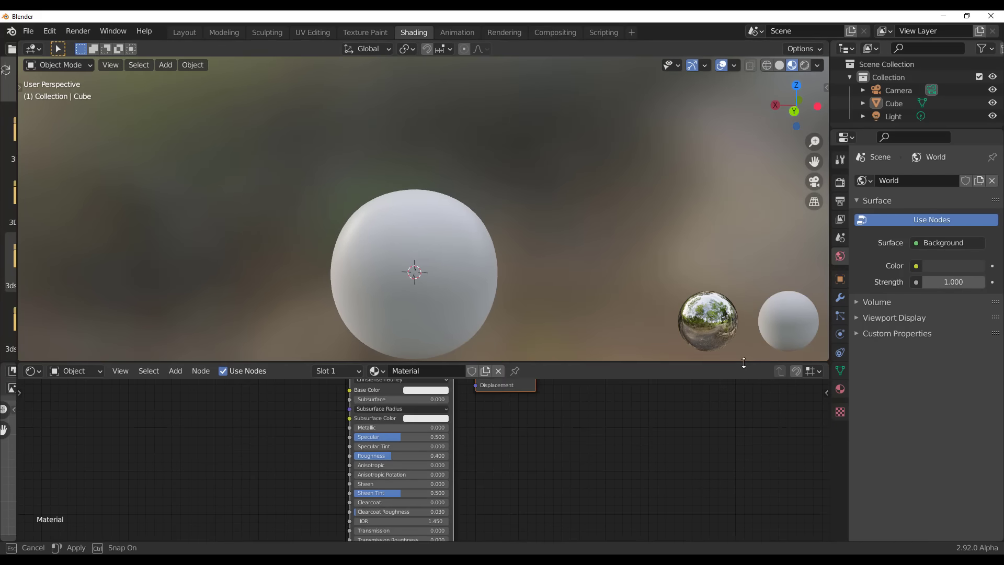
Position the second Blender window alongside the 2.92 Alpha viewport and orbit its view to compare both versions' HDRI reference spheres
{"action": "left_click", "coordinate": [516, 524]}
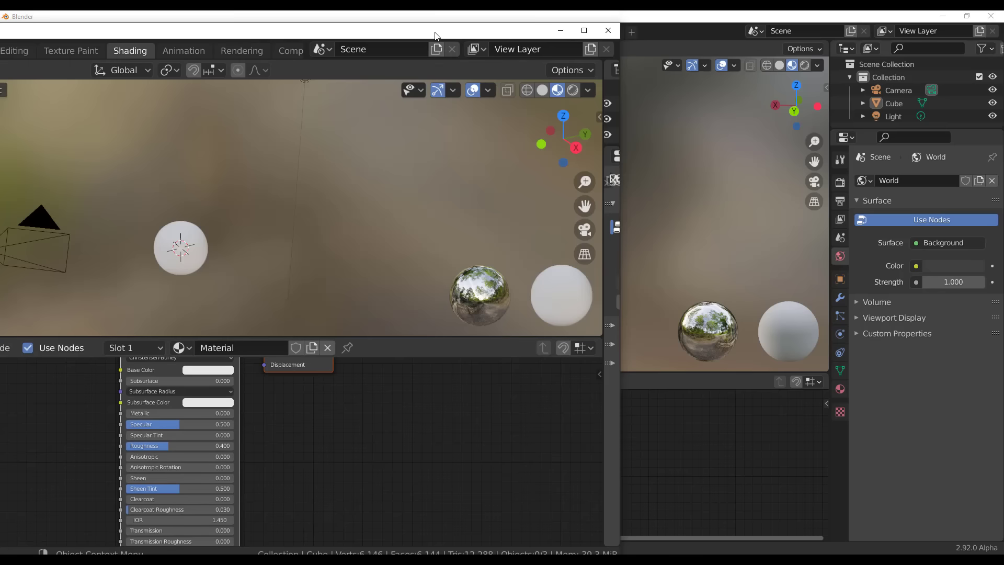
{"action": "left_click_drag", "start_coordinate": [433, 32], "coordinate": [470, 72]}
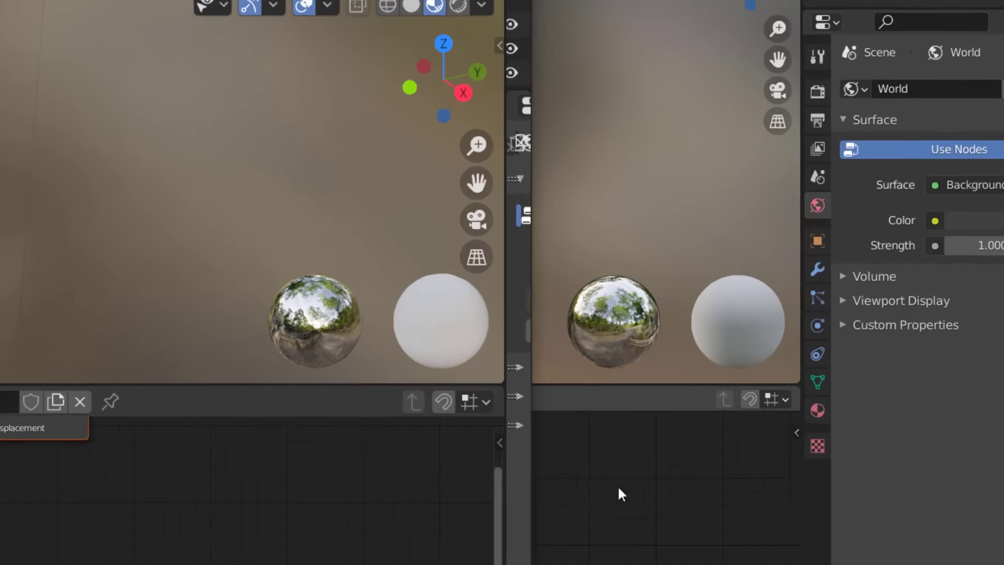
{"action": "middle_click_drag", "start_coordinate": [434, 347], "coordinate": [545, 297]}
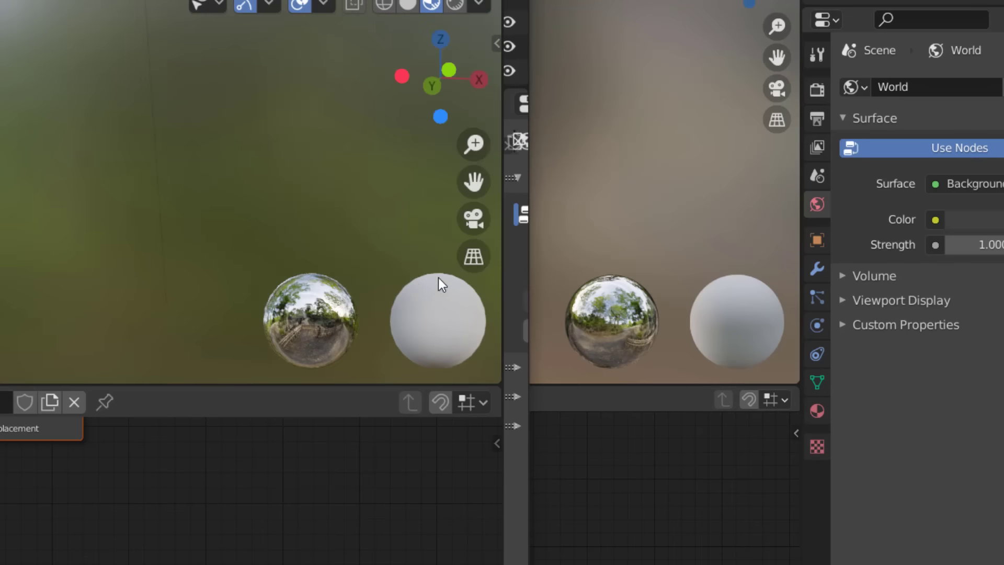
{"action": "middle_click_drag", "start_coordinate": [64, 342], "coordinate": [31, 361]}
{"action": "middle_click_drag", "start_coordinate": [624, 251], "coordinate": [668, 303]}
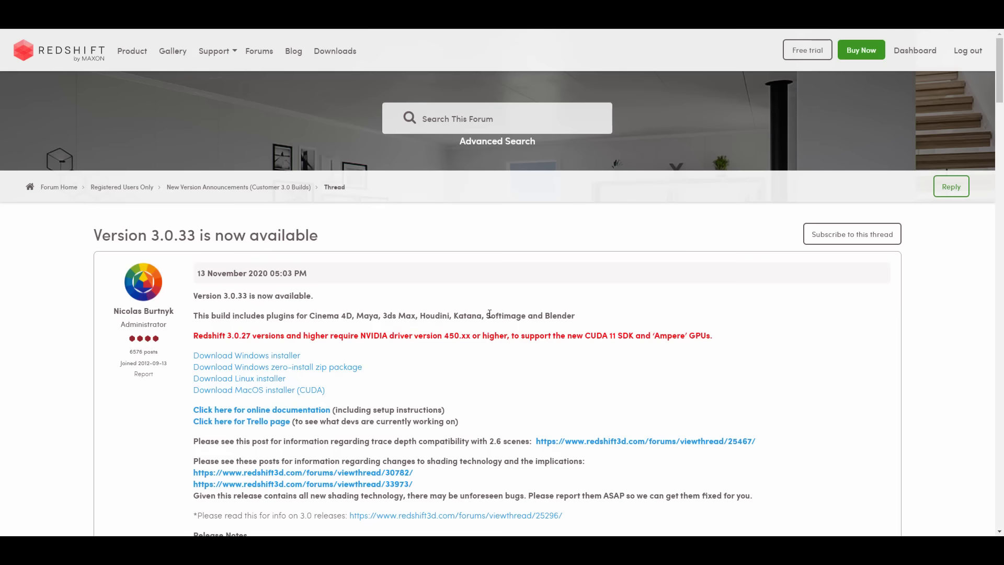
In the Redshift forum's Version 3.0.33 announcement, highlight "Softimage and Blender" in the plugin list and read the release notes
{"action": "left_click_drag", "start_coordinate": [487, 314], "coordinate": [599, 322]}
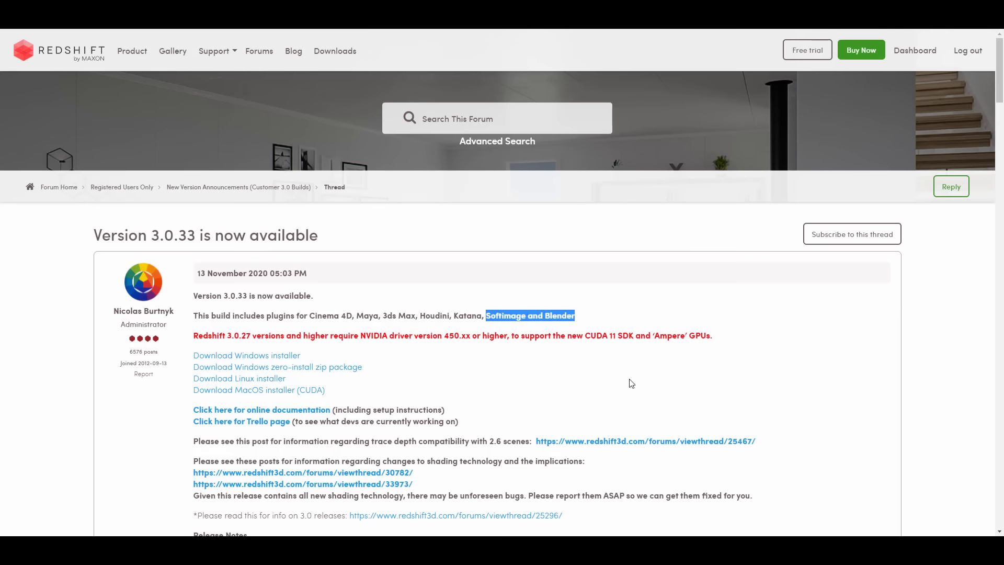
{"action": "scroll", "coordinate": [631, 383], "scroll_direction": "down", "scroll_amount": 3}
{"action": "scroll", "coordinate": [631, 383], "scroll_direction": "up", "scroll_amount": 3}
{"action": "scroll", "coordinate": [575, 366], "scroll_direction": "down", "scroll_amount": 2}
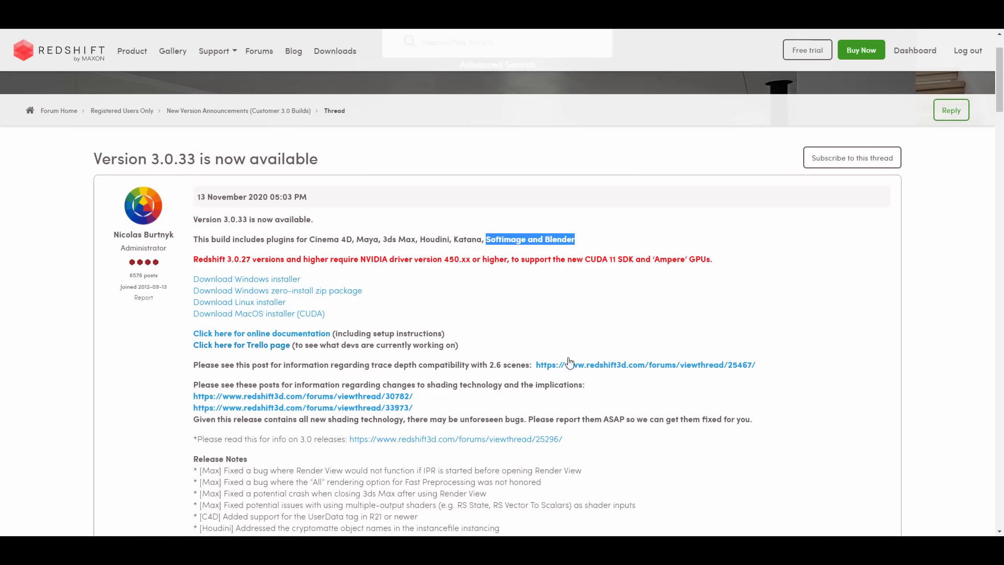
{"action": "scroll", "coordinate": [594, 355], "scroll_direction": "down", "scroll_amount": 5}
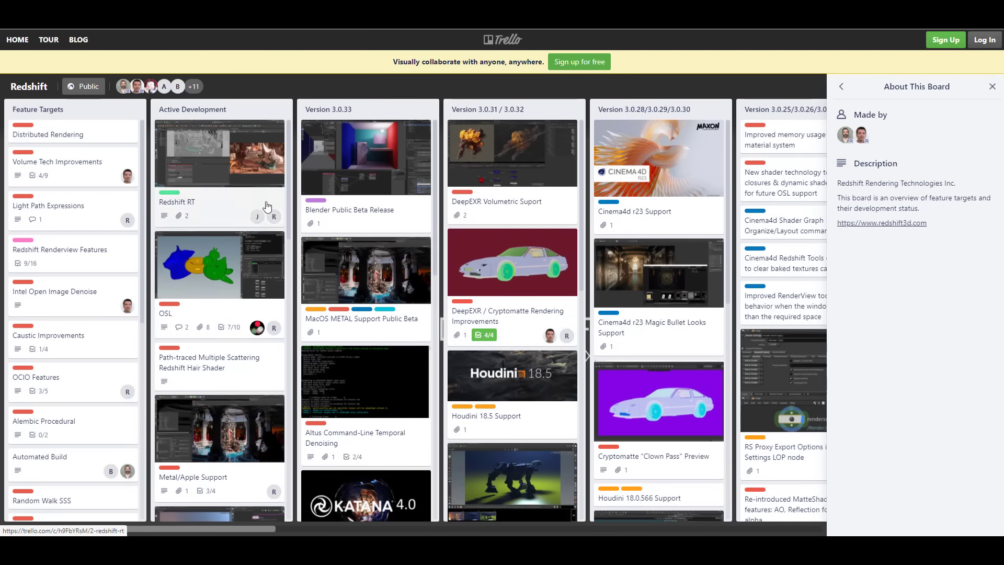
Browse the Version 3.0.33 list on the Redshift Trello board to review its feature cards
{"action": "scroll", "coordinate": [416, 196], "scroll_direction": "down", "scroll_amount": 8}
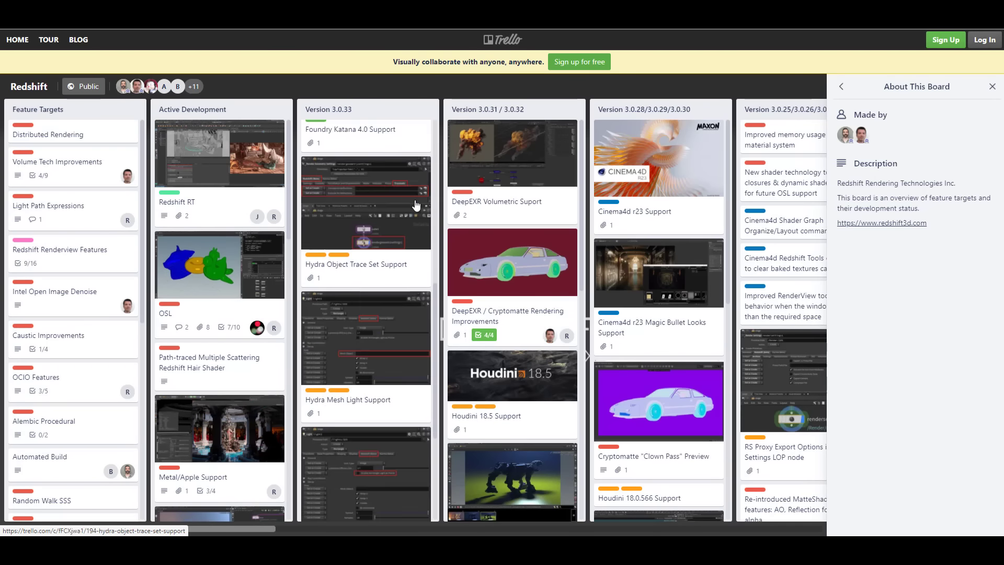
{"action": "scroll", "coordinate": [416, 204], "scroll_direction": "up", "scroll_amount": 8}
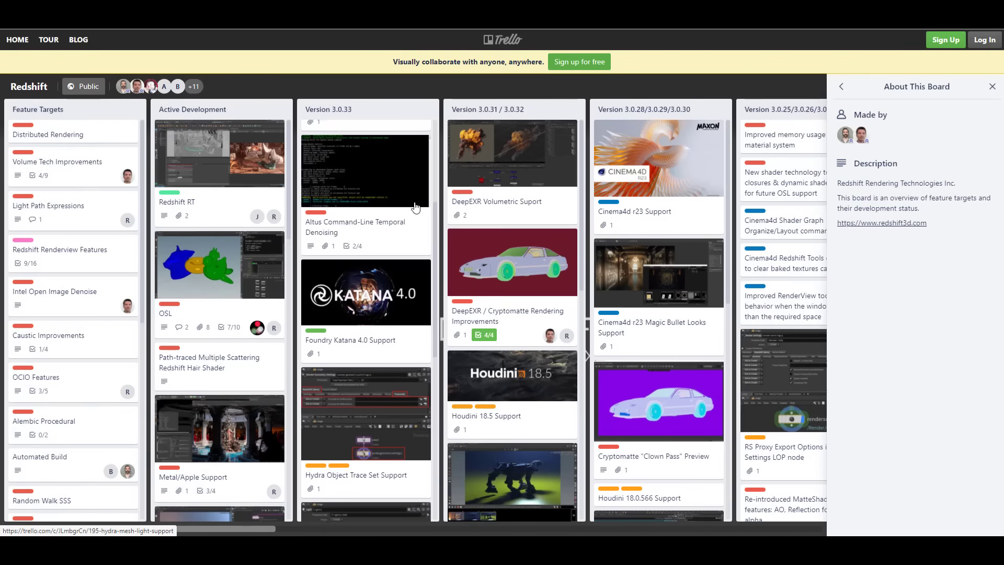
{"action": "scroll", "coordinate": [659, 314], "scroll_direction": "down", "scroll_amount": 5}
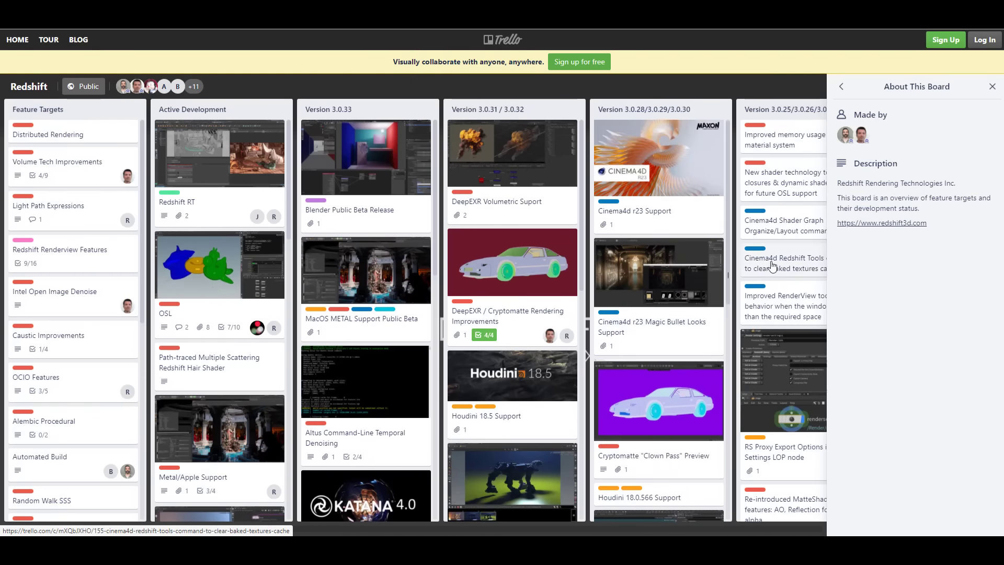
{"action": "scroll", "coordinate": [658, 262], "scroll_direction": "up", "scroll_amount": 5}
{"action": "scroll", "coordinate": [369, 314], "scroll_direction": "down", "scroll_amount": 4}
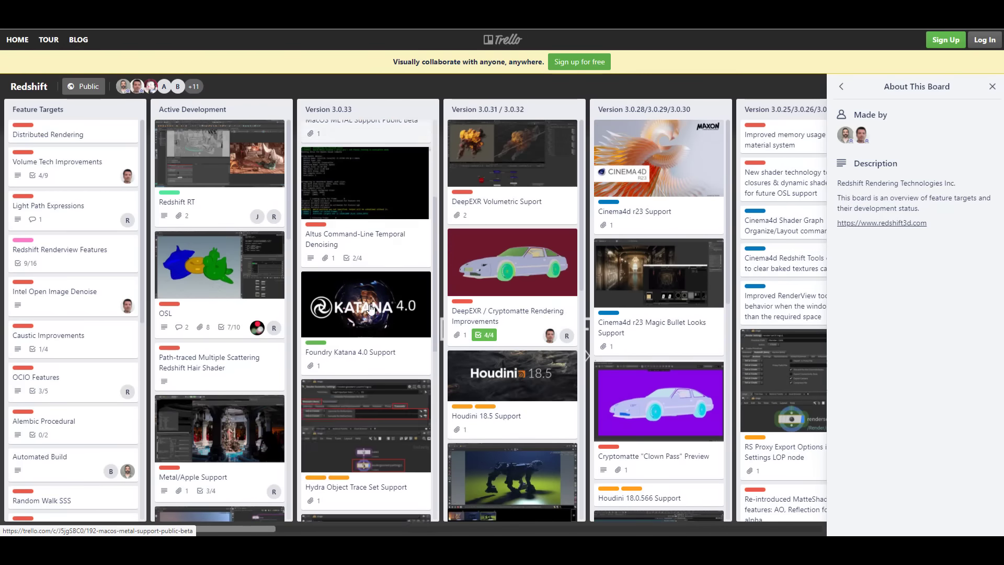
{"action": "scroll", "coordinate": [370, 317], "scroll_direction": "up", "scroll_amount": 4}
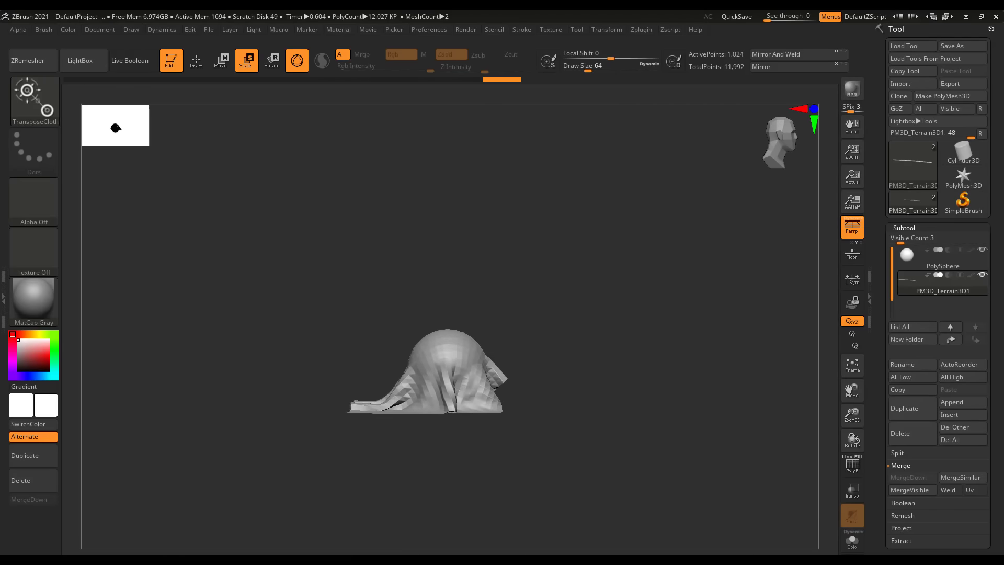
Switch to ZBrush and subdivide the terrain cloth mesh draped over the sphere twice to refine its folds
{"action": "left_click_drag", "start_coordinate": [649, 432], "coordinate": [618, 459]}
{"action": "key", "text": "ctrl+d"}
{"action": "left_click_drag", "start_coordinate": [581, 385], "coordinate": [635, 364]}
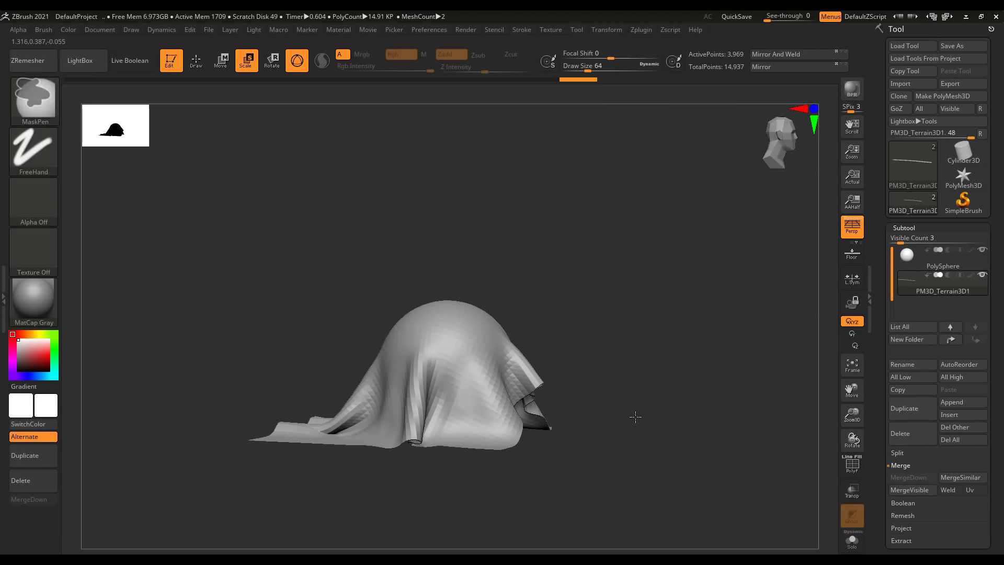
{"action": "key", "text": "ctrl+d"}
{"action": "mouse_move", "coordinate": [635, 416]}
{"action": "left_mouse_down", "text": "shift"}
{"action": "mouse_move", "coordinate": [605, 419]}
{"action": "mouse_move", "coordinate": [851, 439]}
{"action": "left_mouse_up", "text": "shift"}
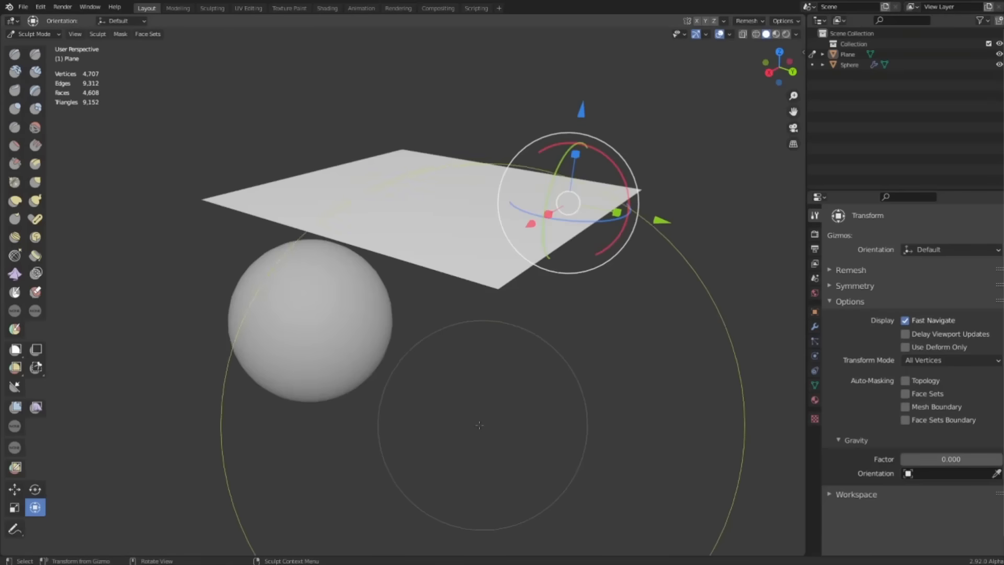
Switch to Blender 2.92 Alpha, move the plane down over the sphere with the Transform gizmo, and set Transform Mode to Elastic
{"action": "mouse_move", "coordinate": [568, 203]}
{"action": "left_mouse_down"}
{"action": "mouse_move", "coordinate": [574, 235]}
{"action": "mouse_move", "coordinate": [556, 347]}
{"action": "mouse_move", "coordinate": [554, 222]}
{"action": "mouse_move", "coordinate": [491, 289]}
{"action": "mouse_move", "coordinate": [487, 353]}
{"action": "mouse_move", "coordinate": [516, 284]}
{"action": "mouse_move", "coordinate": [538, 405]}
{"action": "mouse_move", "coordinate": [525, 379]}
{"action": "mouse_move", "coordinate": [567, 416]}
{"action": "mouse_move", "coordinate": [625, 426]}
{"action": "mouse_move", "coordinate": [605, 314]}
{"action": "mouse_move", "coordinate": [578, 422]}
{"action": "mouse_move", "coordinate": [633, 320]}
{"action": "mouse_move", "coordinate": [643, 340]}
{"action": "mouse_move", "coordinate": [634, 359]}
{"action": "mouse_move", "coordinate": [588, 332]}
{"action": "mouse_move", "coordinate": [617, 327]}
{"action": "left_mouse_up"}
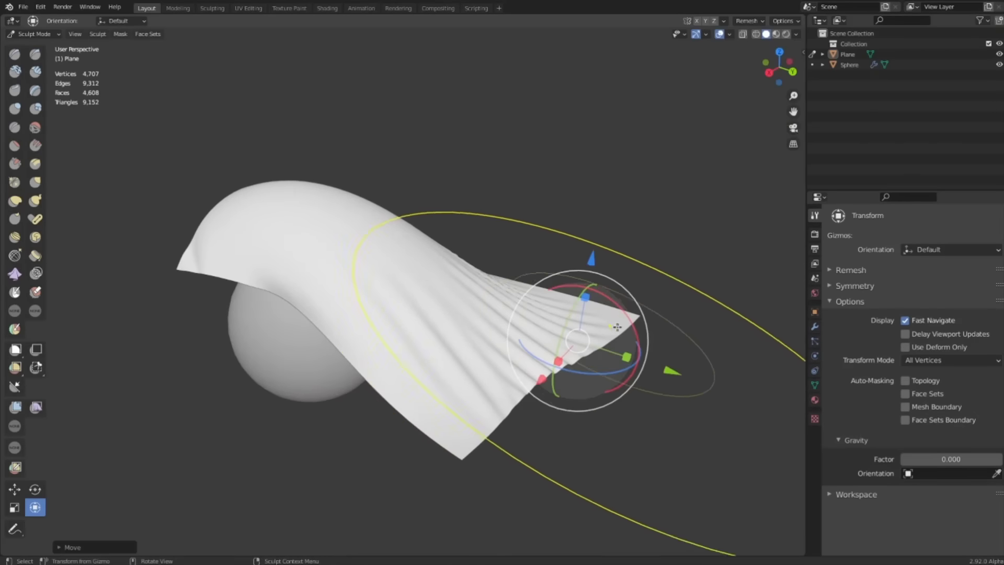
{"action": "left_click", "coordinate": [949, 360]}
{"action": "left_click", "coordinate": [920, 390]}
Trackball-rotate the draped plane freely so it twists up away from the sphere, and inspect the folds from other angles
{"action": "middle_click_drag", "start_coordinate": [675, 418], "coordinate": [601, 405]}
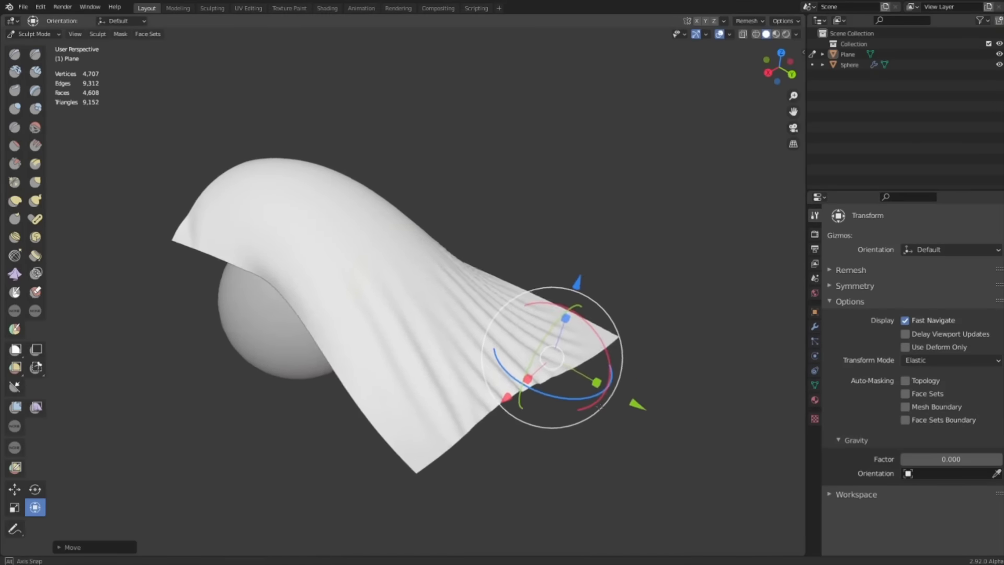
{"action": "key", "text": "r"}
{"action": "key", "text": "r"}
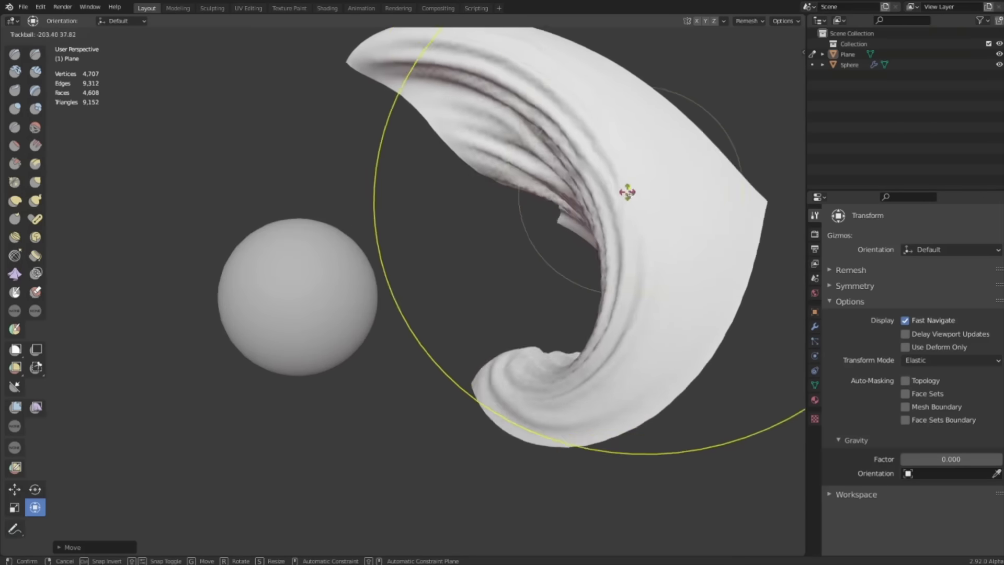
{"action": "left_click", "coordinate": [679, 303]}
{"action": "left_click_drag", "start_coordinate": [581, 298], "coordinate": [610, 373], "text": "alt"}
{"action": "key", "text": "shift+a"}
{"action": "left_click", "coordinate": [460, 137]}
{"action": "left_click_drag", "start_coordinate": [465, 137], "coordinate": [25, 236], "text": "alt"}
{"action": "key", "text": "alt+m"}
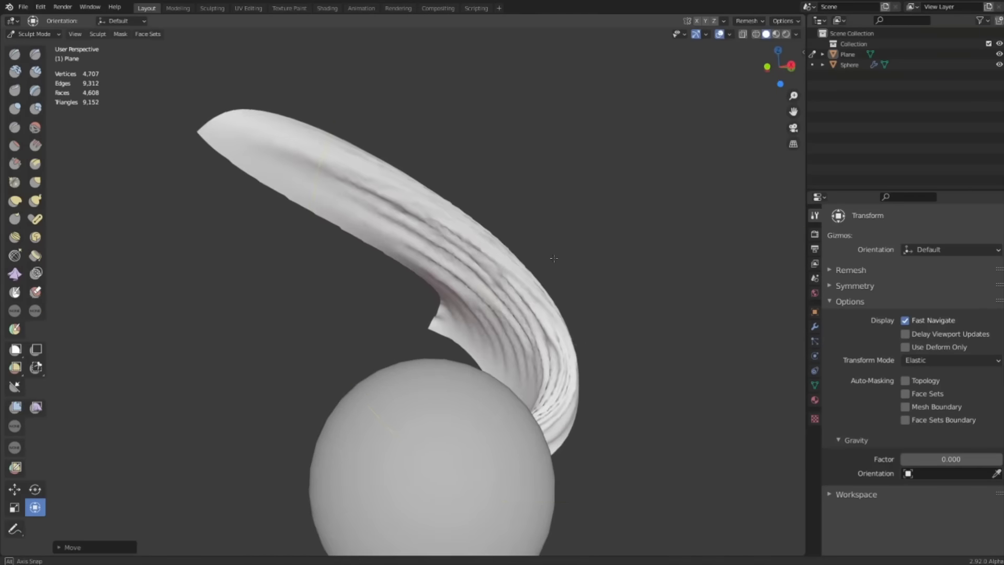